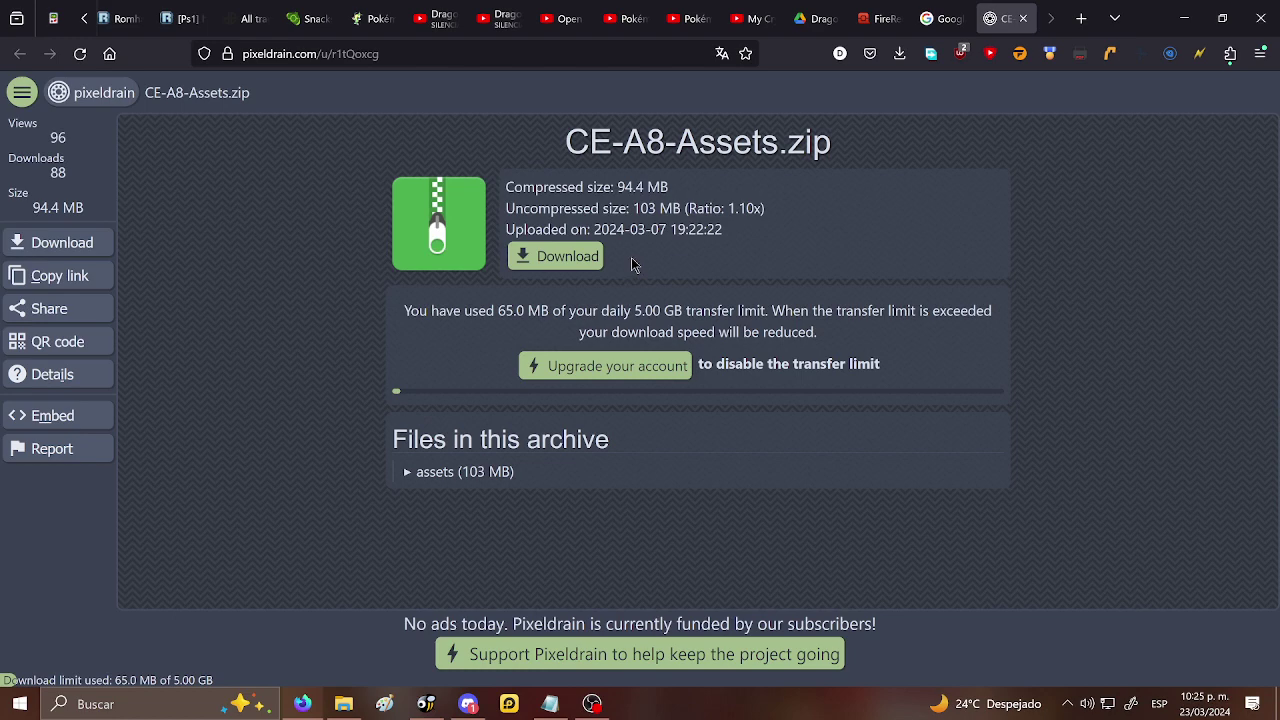
- Download CE-A8-Assets.zip (90.0 MB) from pixeldrain into E:\Downloads with Free Download Manager, then view the Downloads folder
left_click(569, 258)
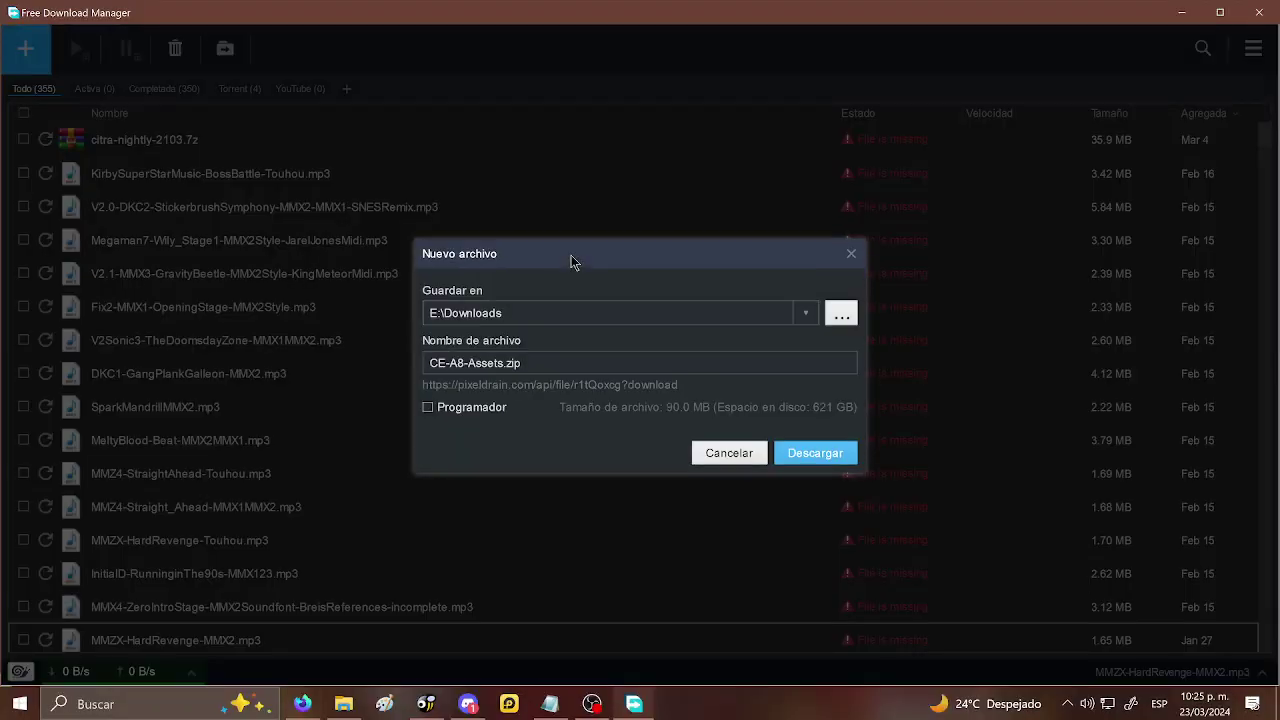
left_click(790, 459)
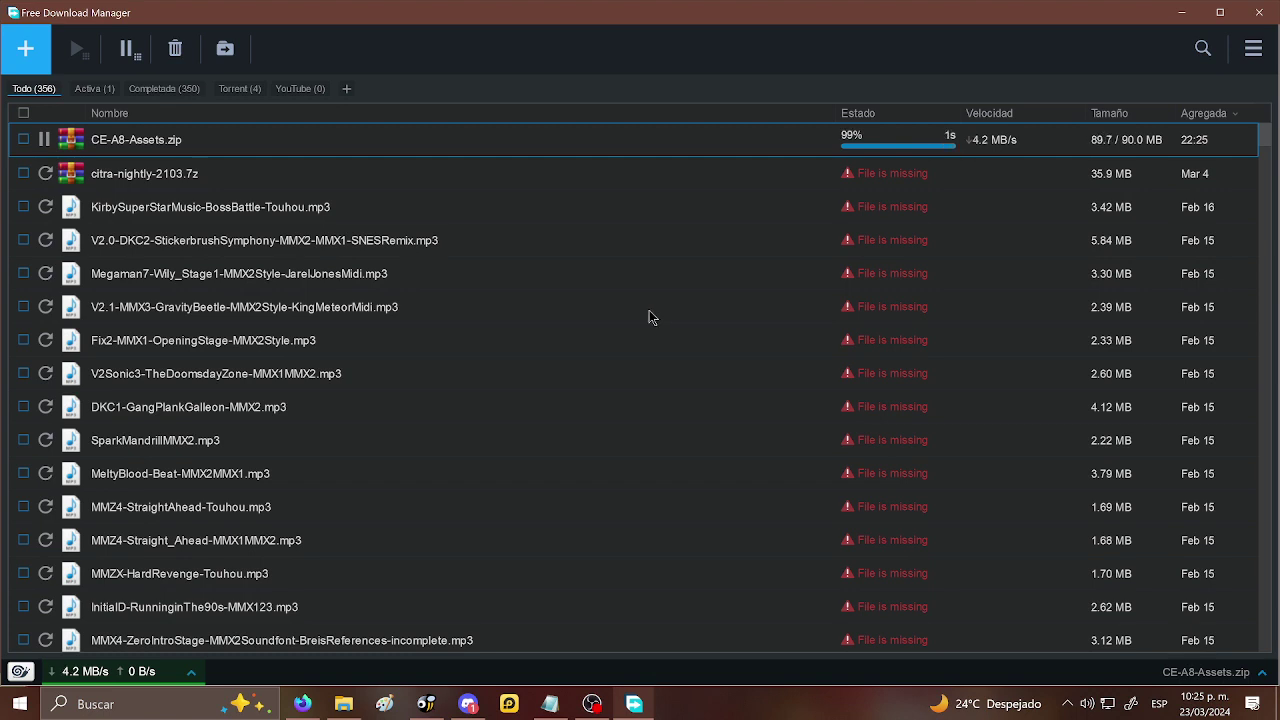
left_click(345, 703)
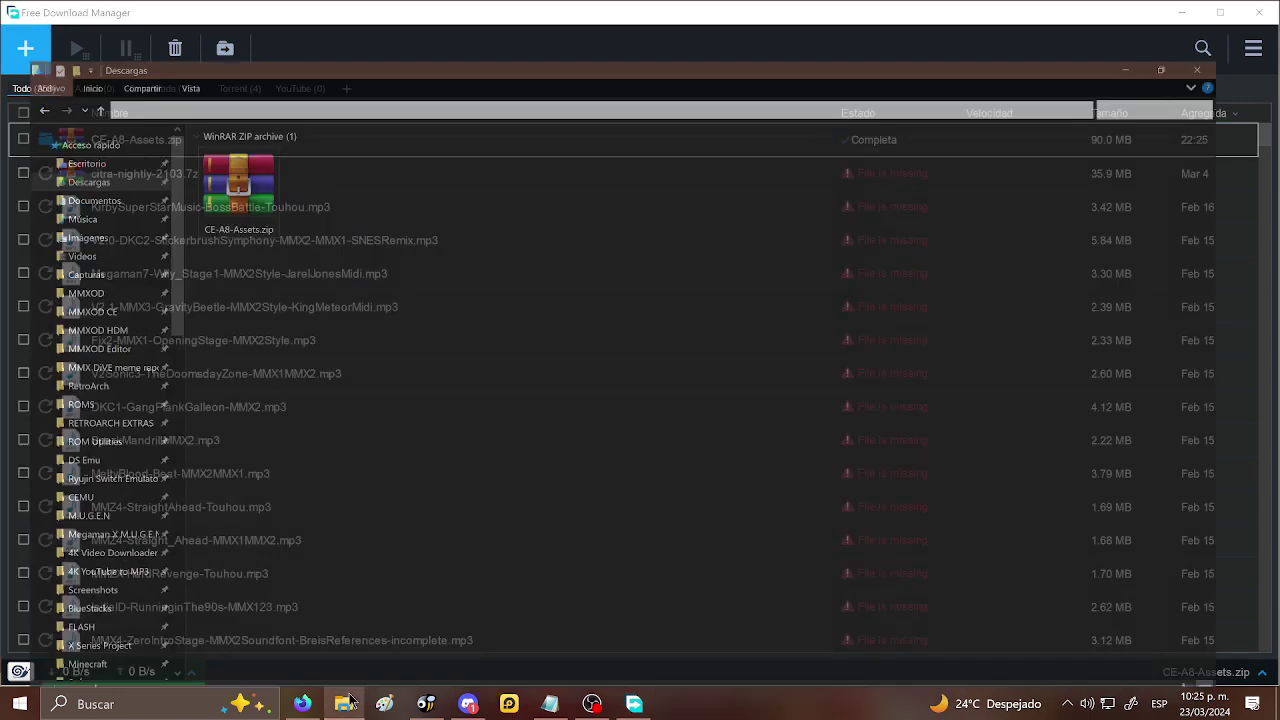
- Check CE-A8-Assets.zip in Descargas, then switch to Discord's anuncios release post
left_click(255, 156)
left_click(343, 148)
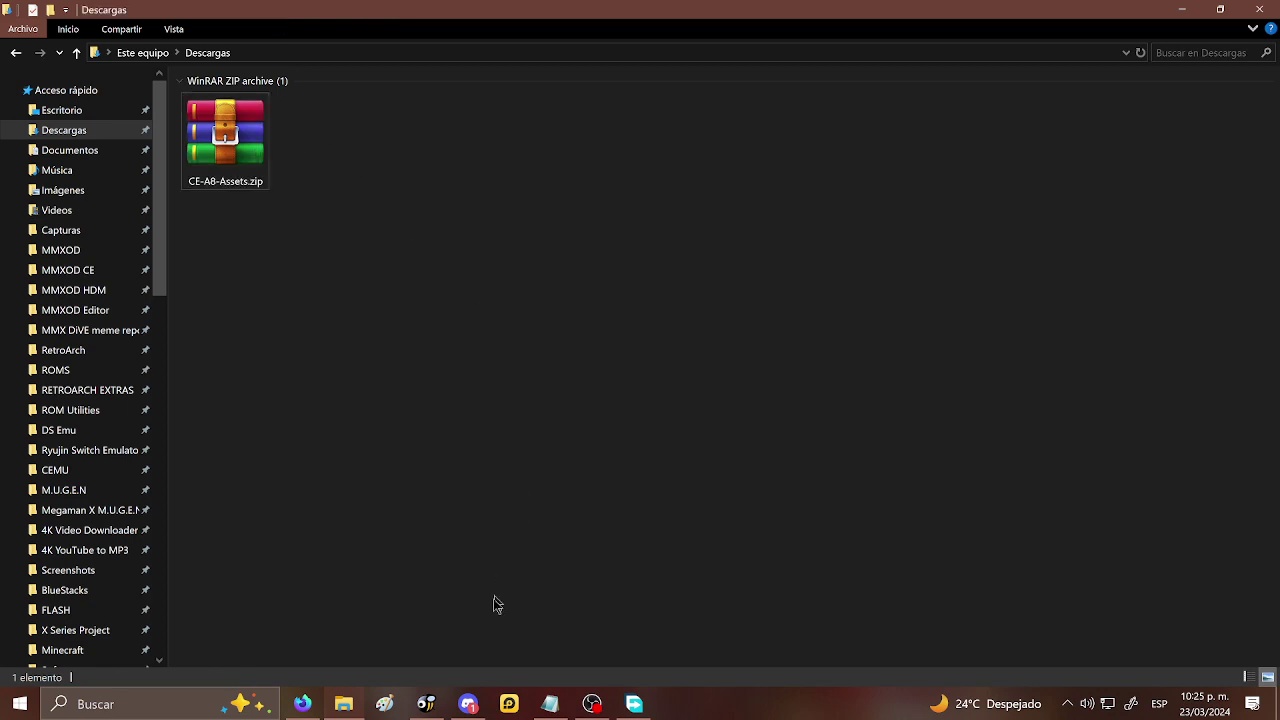
left_click(468, 704)
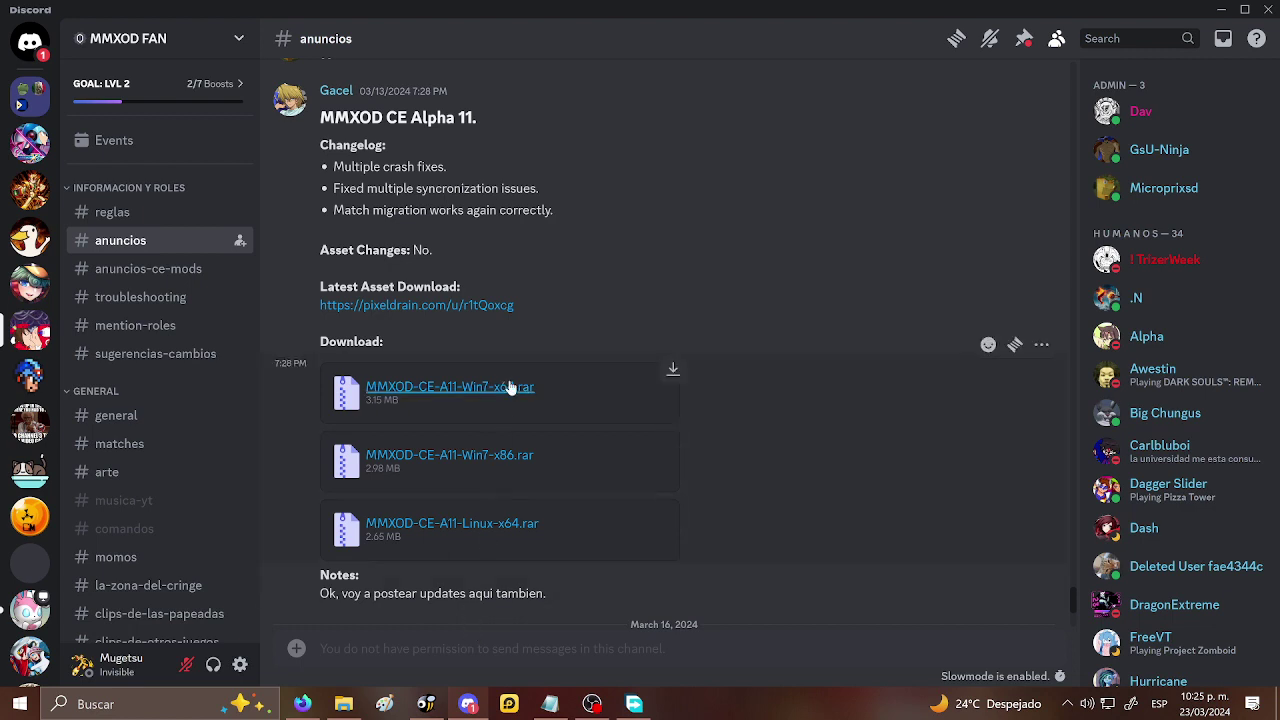
- Download the MMXOD-CE-A11-Win7-x64.rar attachment (3.15 MB) from Discord into E:\Downloads
left_click(672, 371)
left_click(665, 409)
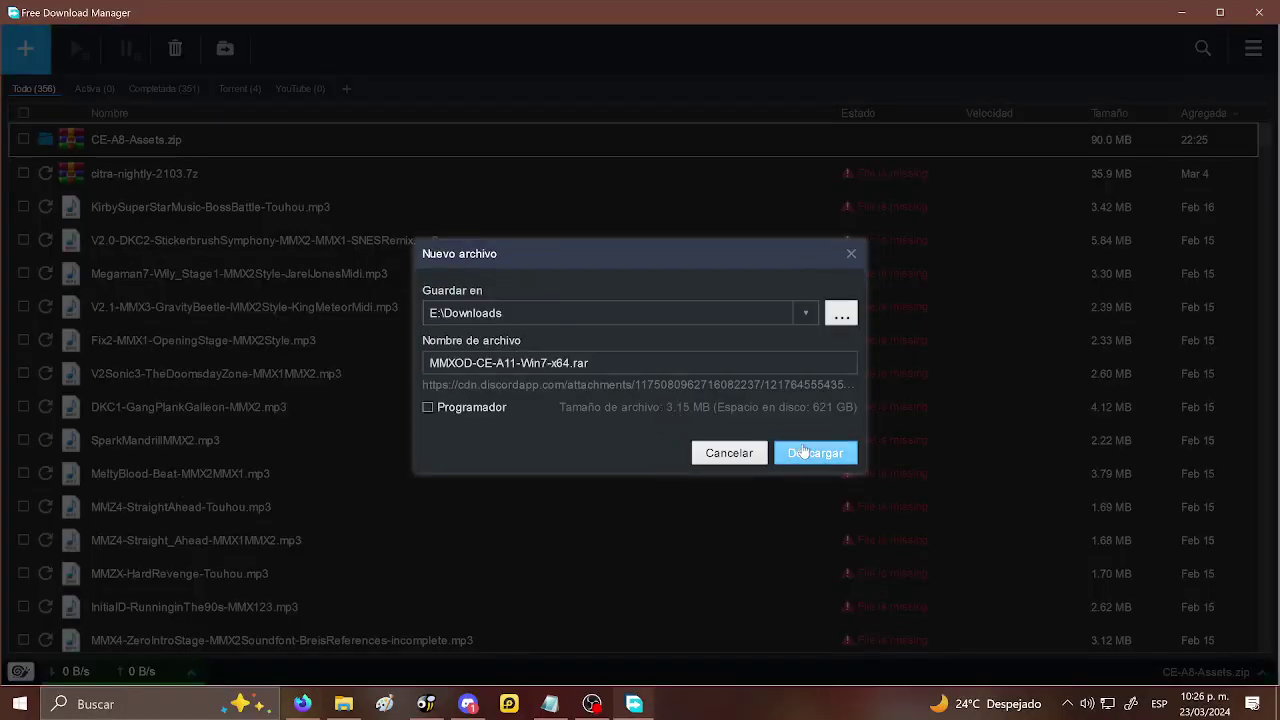
left_click(808, 453)
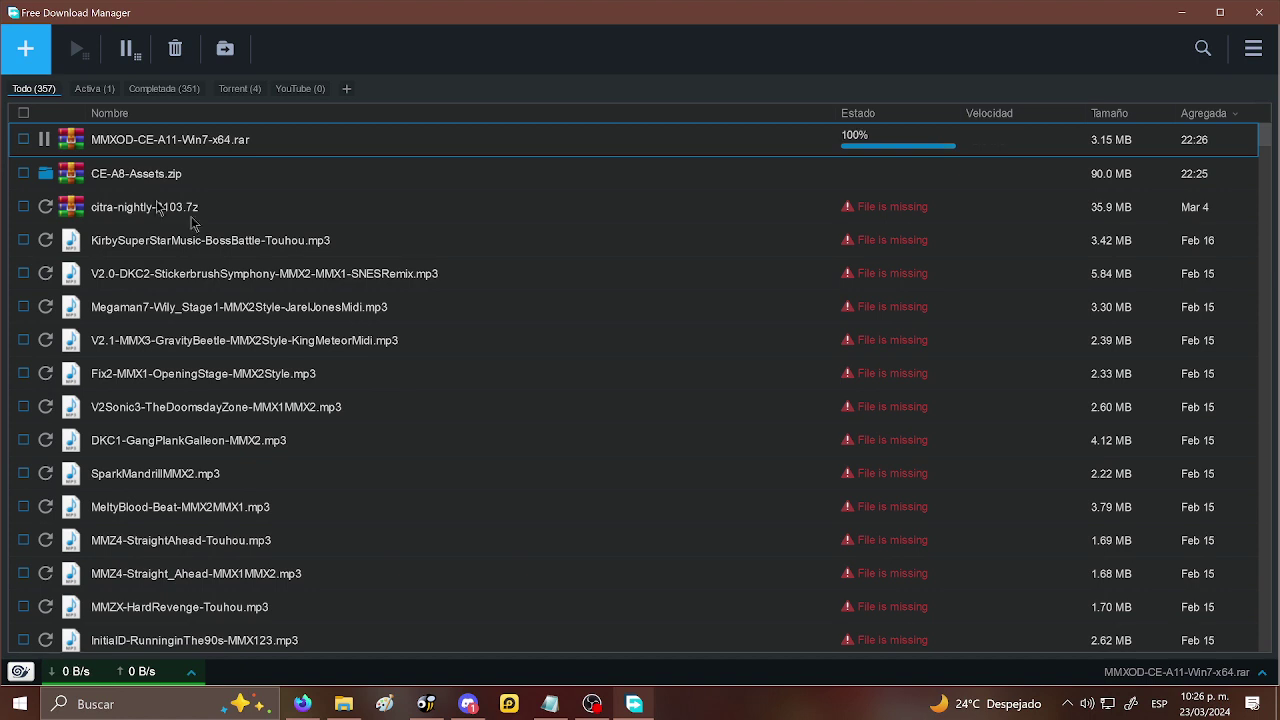
left_click(343, 704)
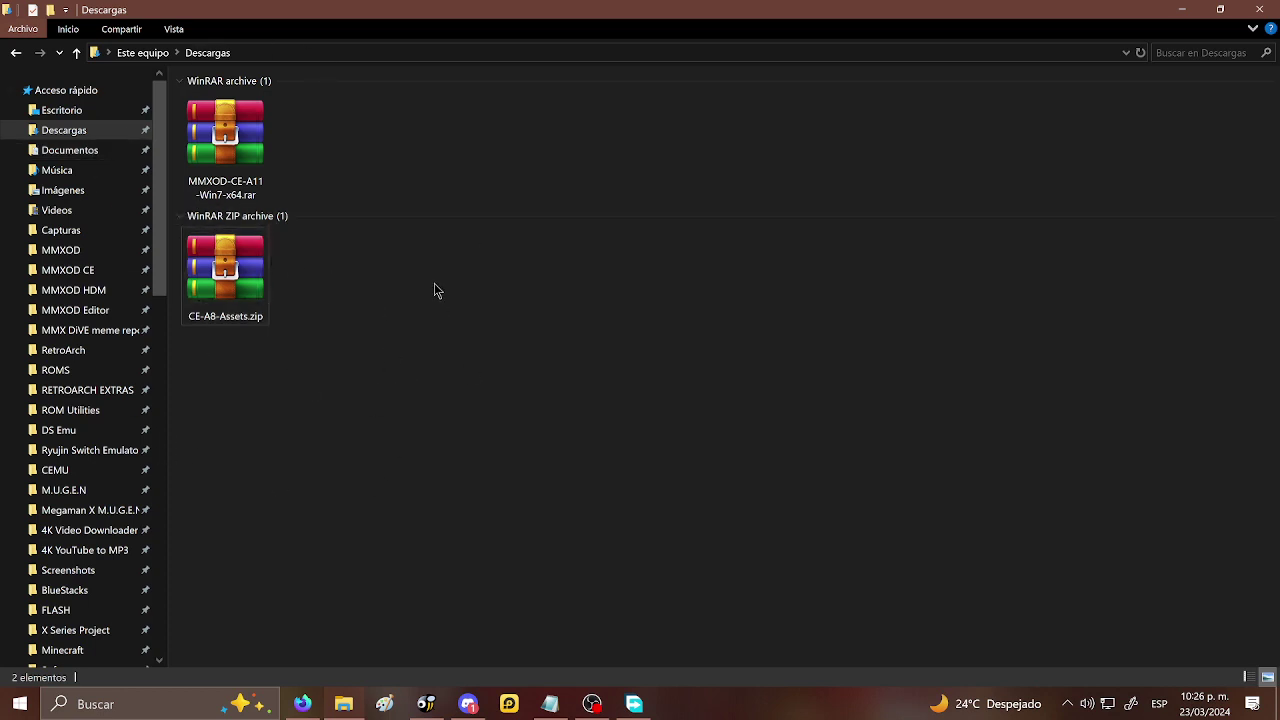
- Create a new folder named 'MMXOD CE' in Descargas
right_click(352, 293)
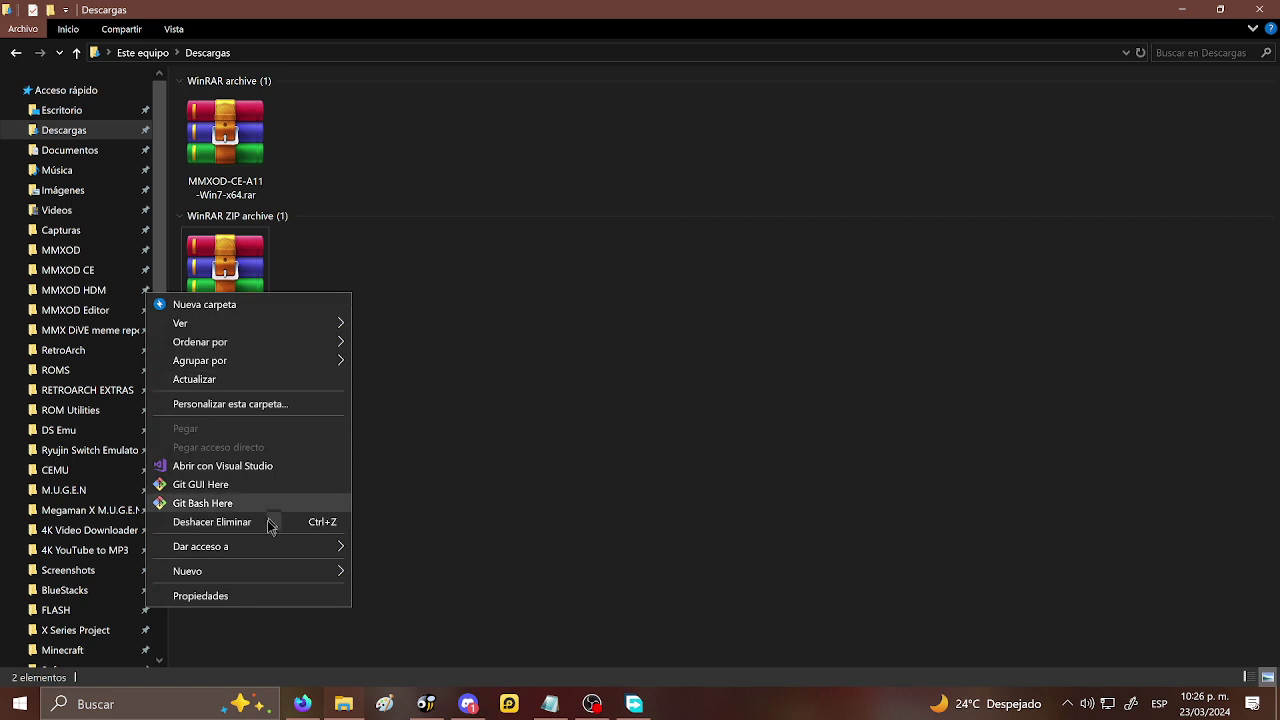
mouse_move(257, 550)
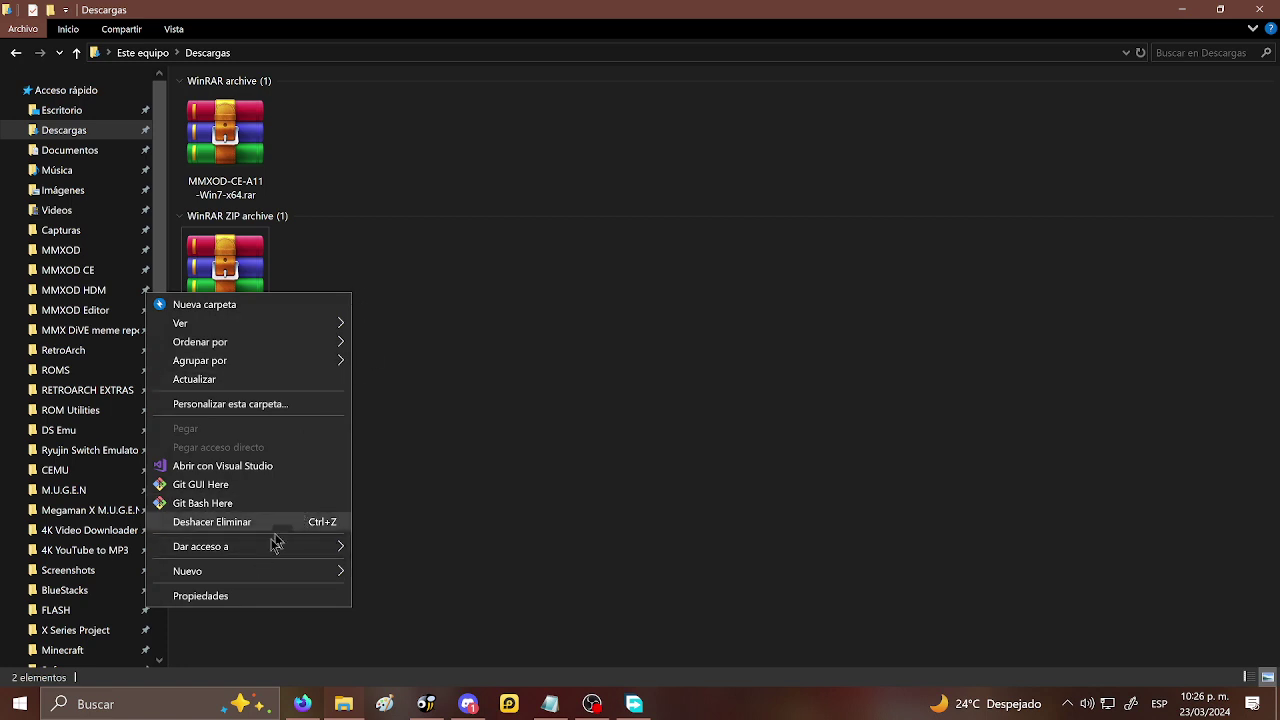
mouse_move(308, 573)
left_click(405, 302)
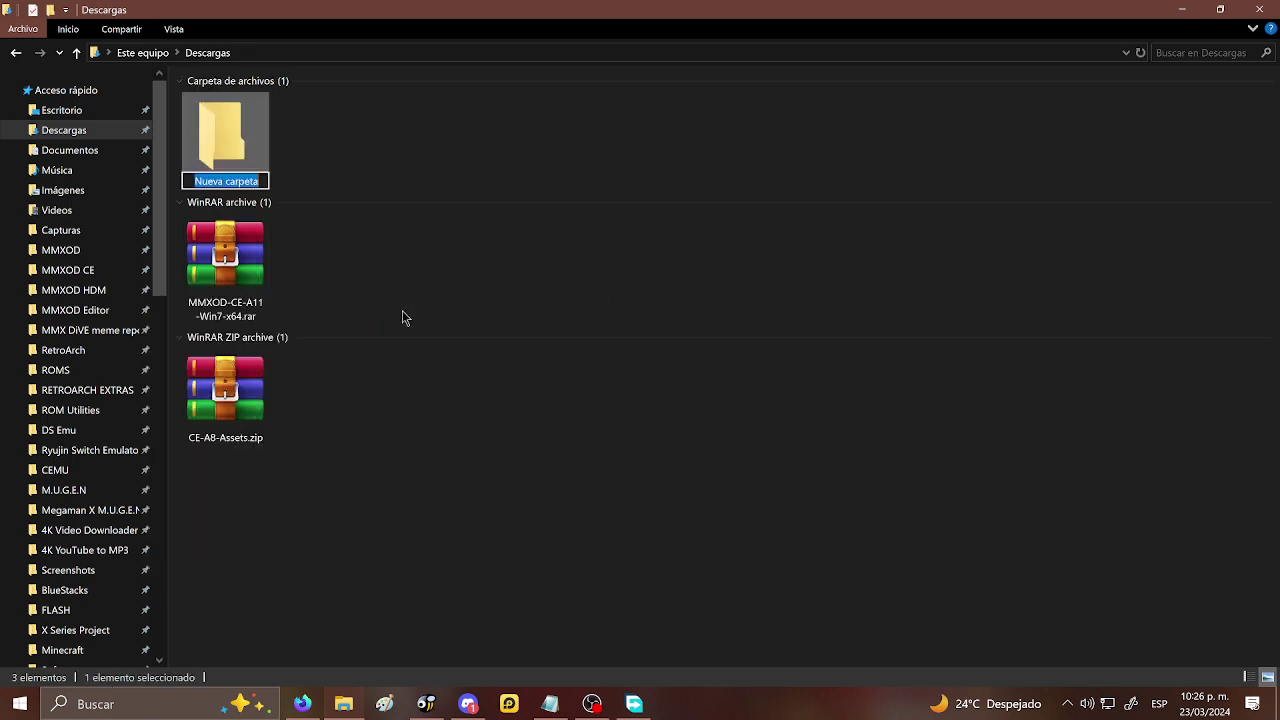
type("MMX")
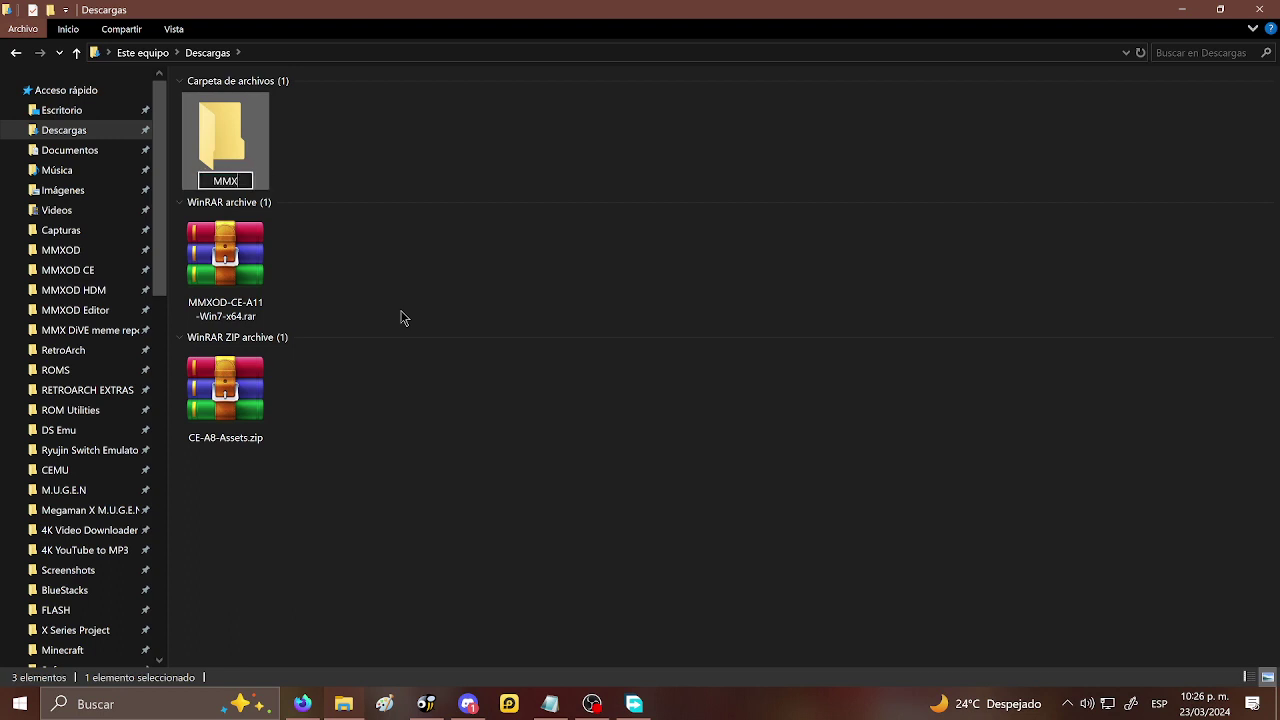
type("OD CE")
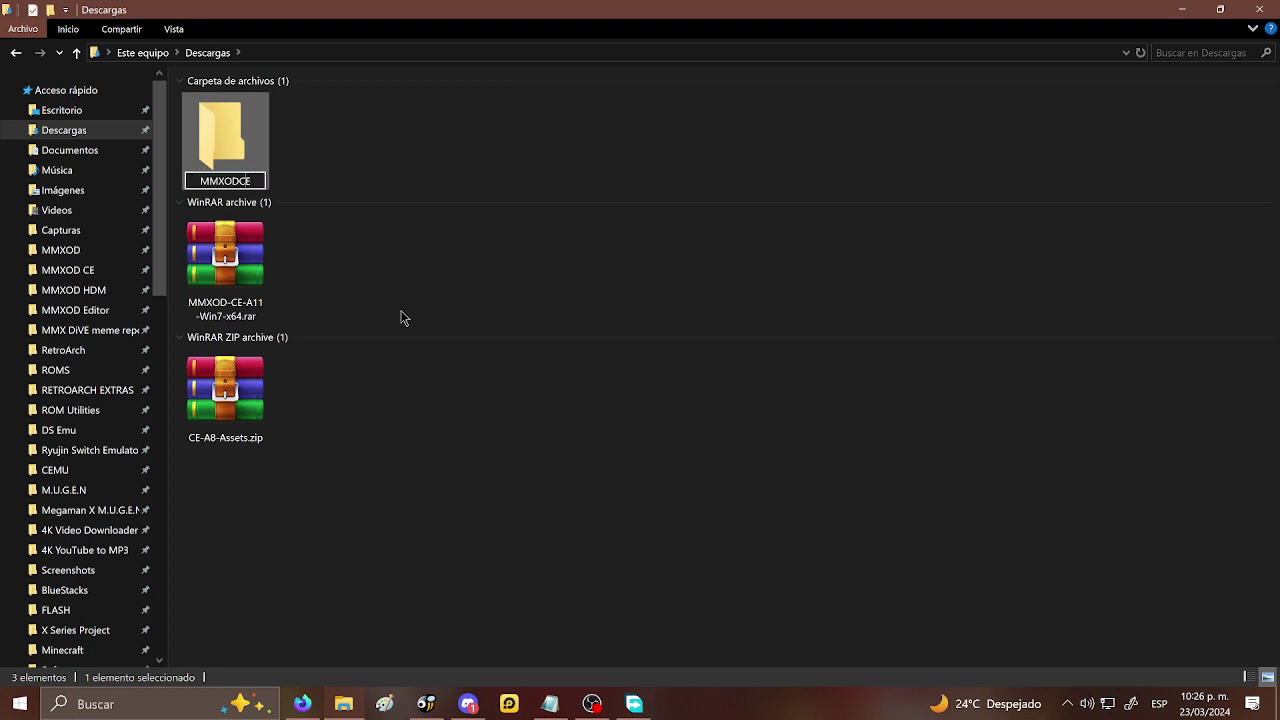
key("Return")
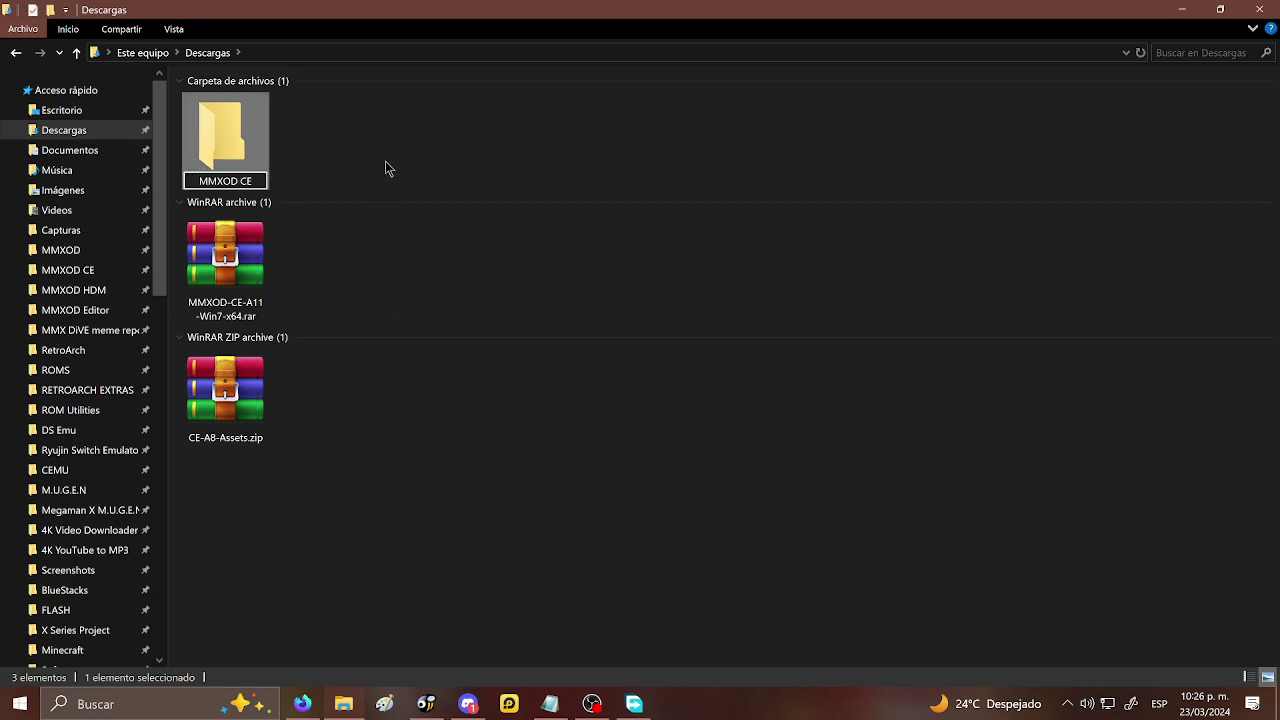
- Move CE-A8-Assets.zip and MMXOD-CE-A11-Win7-x64.rar into MMXOD CE and open that folder
left_click(330, 473)
left_click_drag(284, 486, 235, 163)
double_click(243, 152)
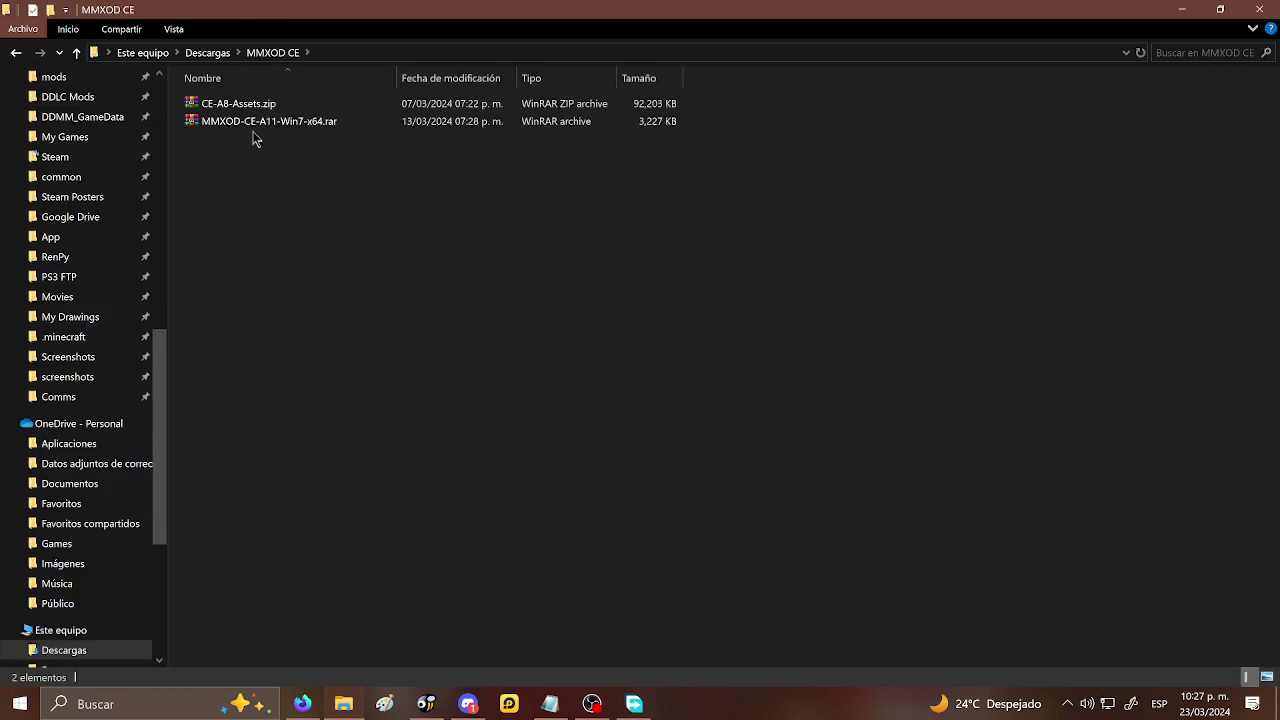
left_click(250, 104)
- Extract CE-A8-Assets.zip and MMXOD-CE-A11-Win7-x64.rar into the MMXOD CE folder
right_click(250, 104)
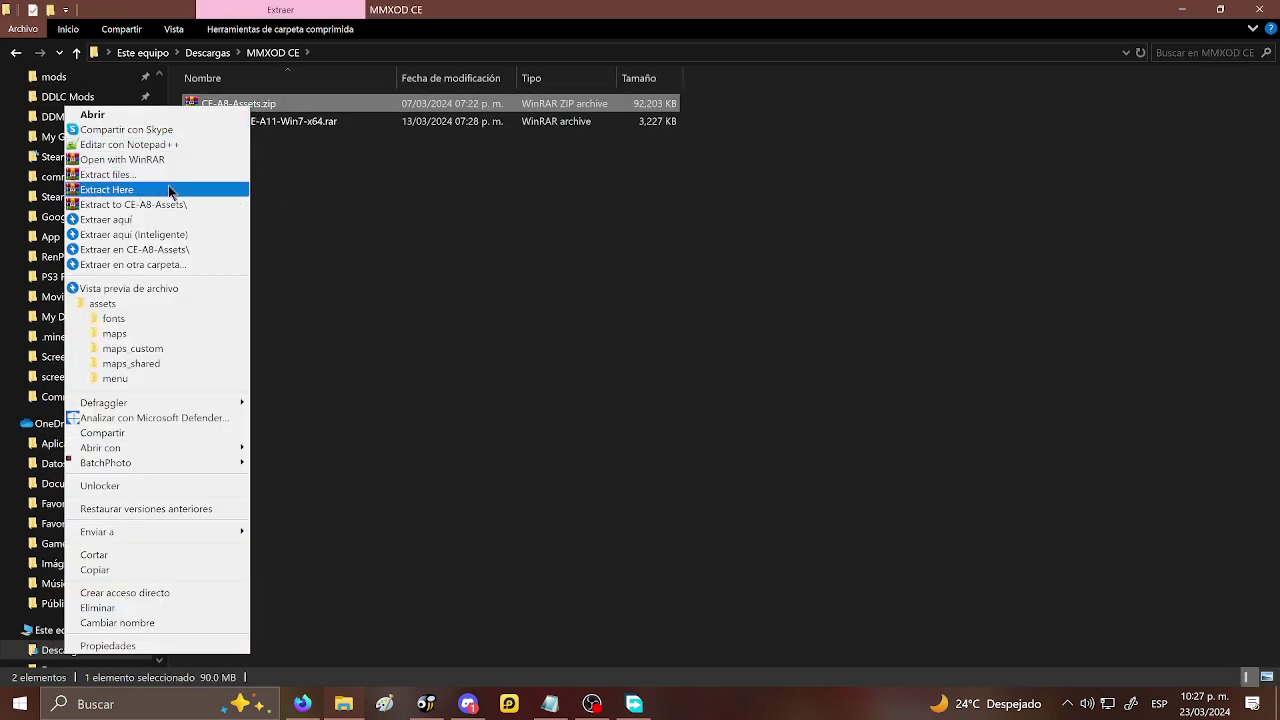
left_click(172, 188)
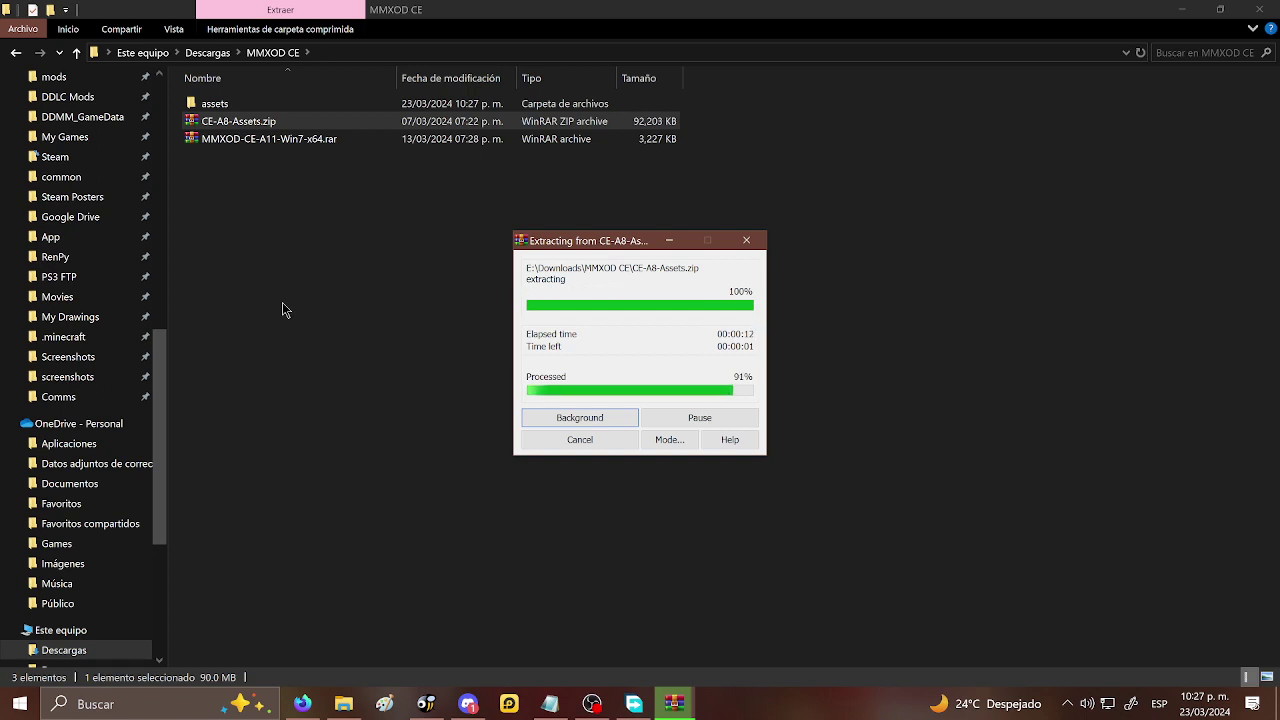
left_click(272, 144)
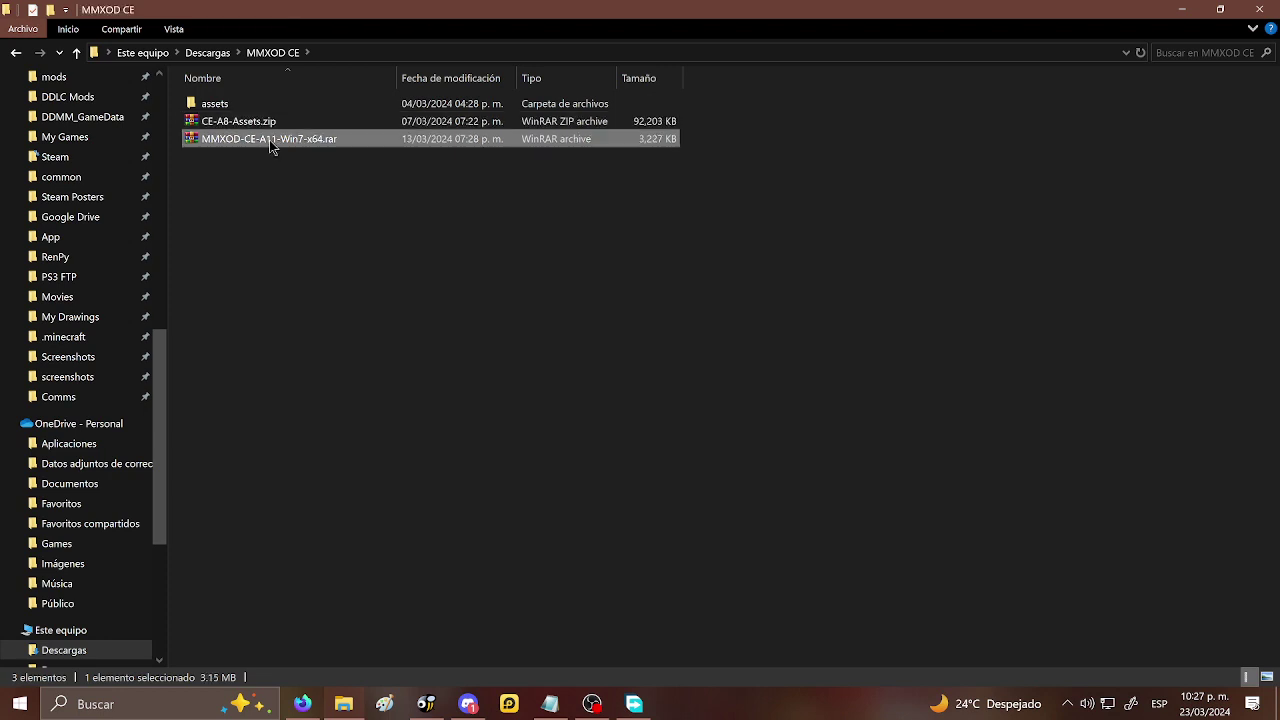
right_click(269, 140)
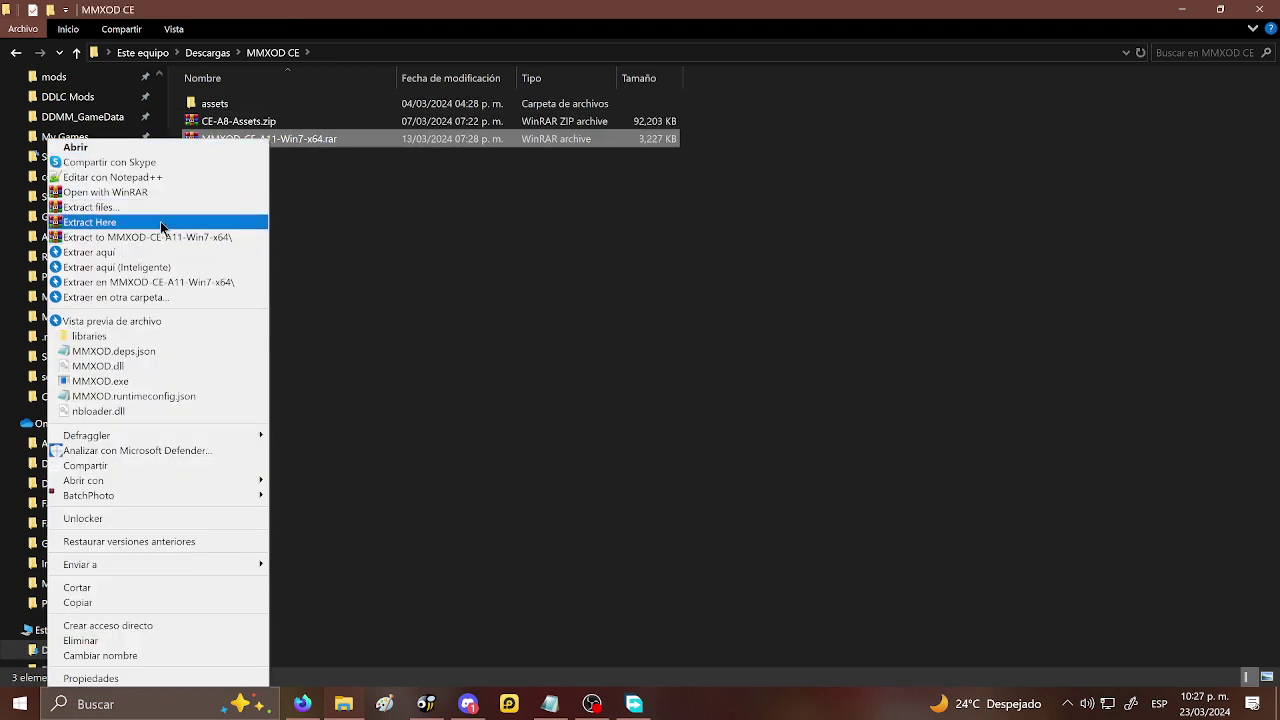
left_click(215, 243)
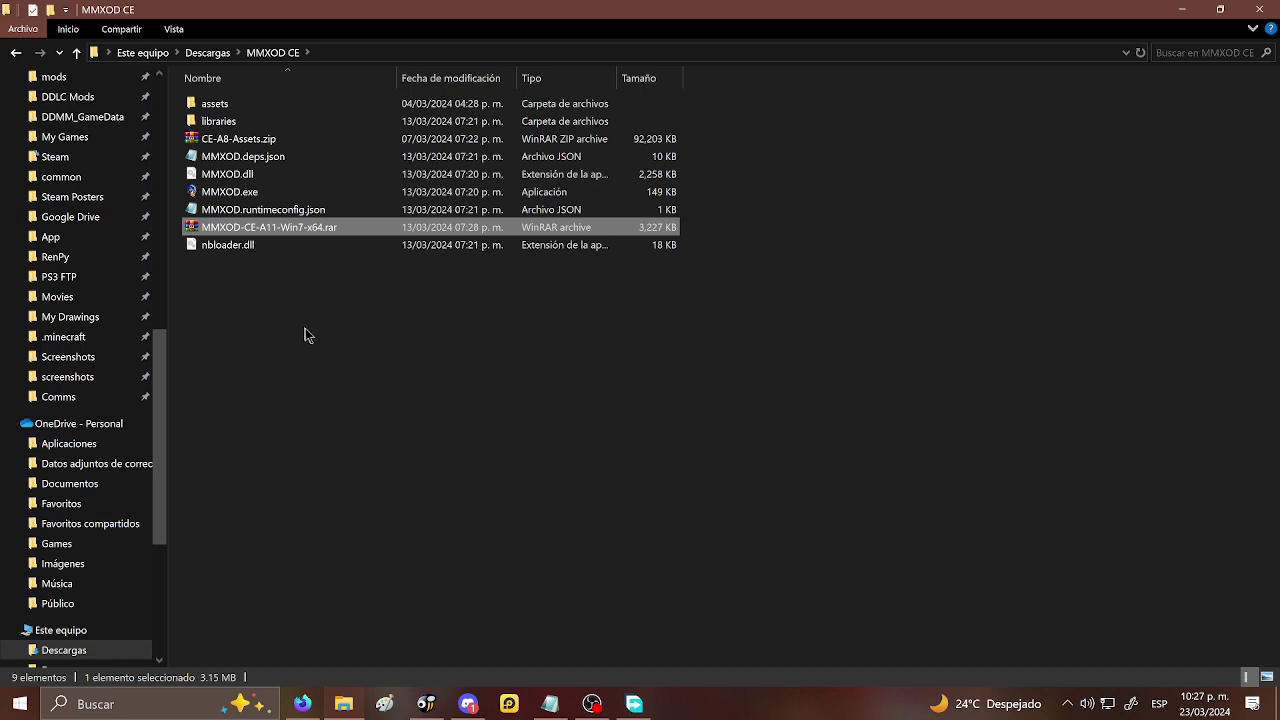
- Delete both archives, leaving only the extracted game files
key("Delete")
key("Up")
key("Up")
key("Up")
key("Up")
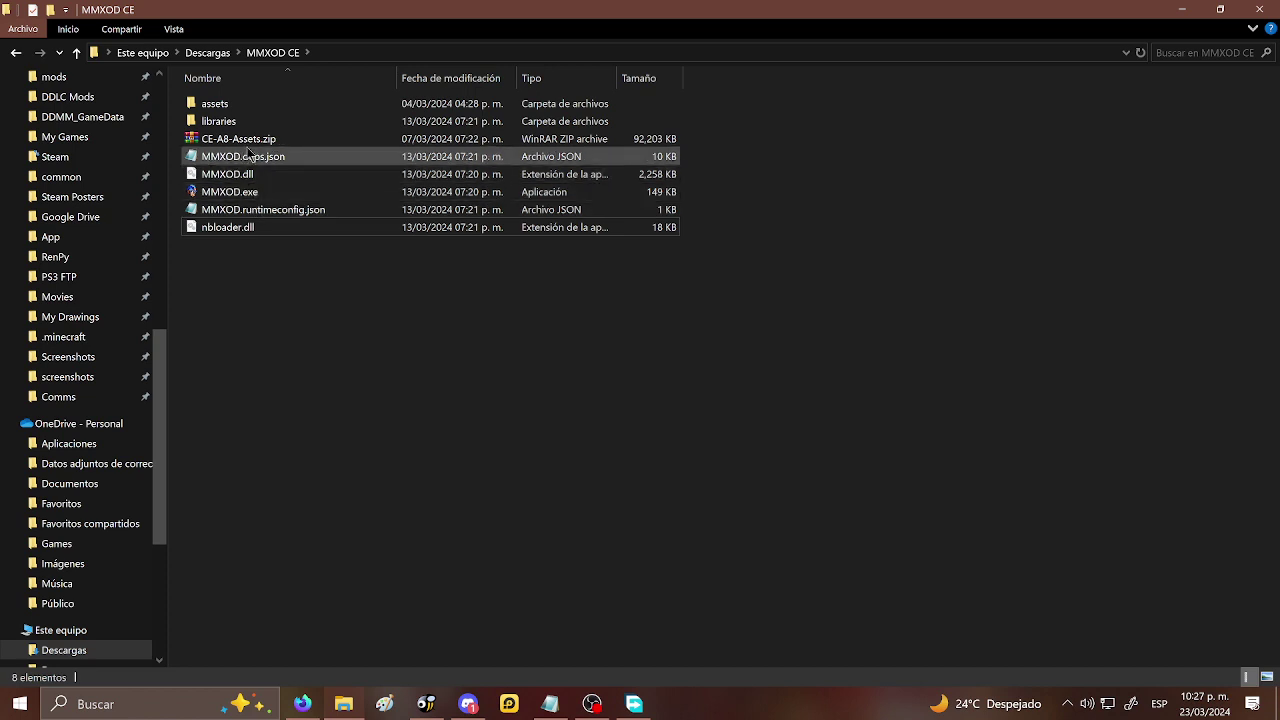
key("Delete")
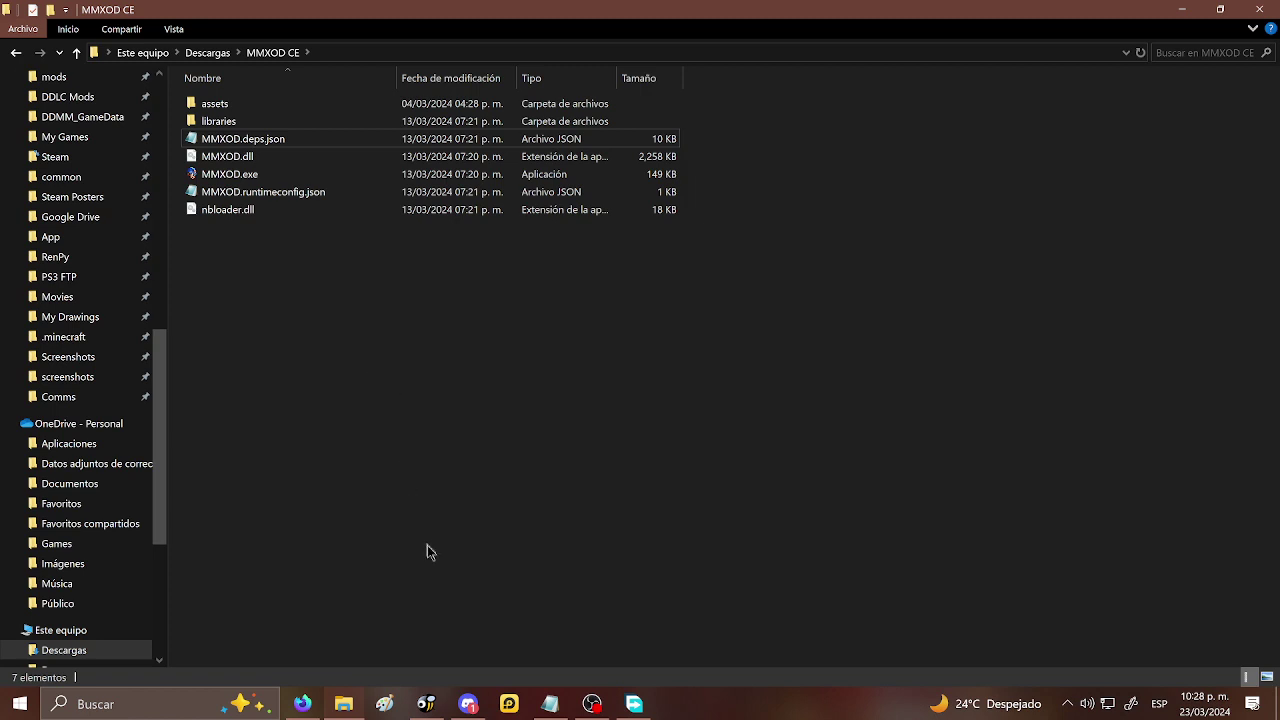
- Close the Discord and pixeldrain tabs and open Google Drive
left_click(303, 705)
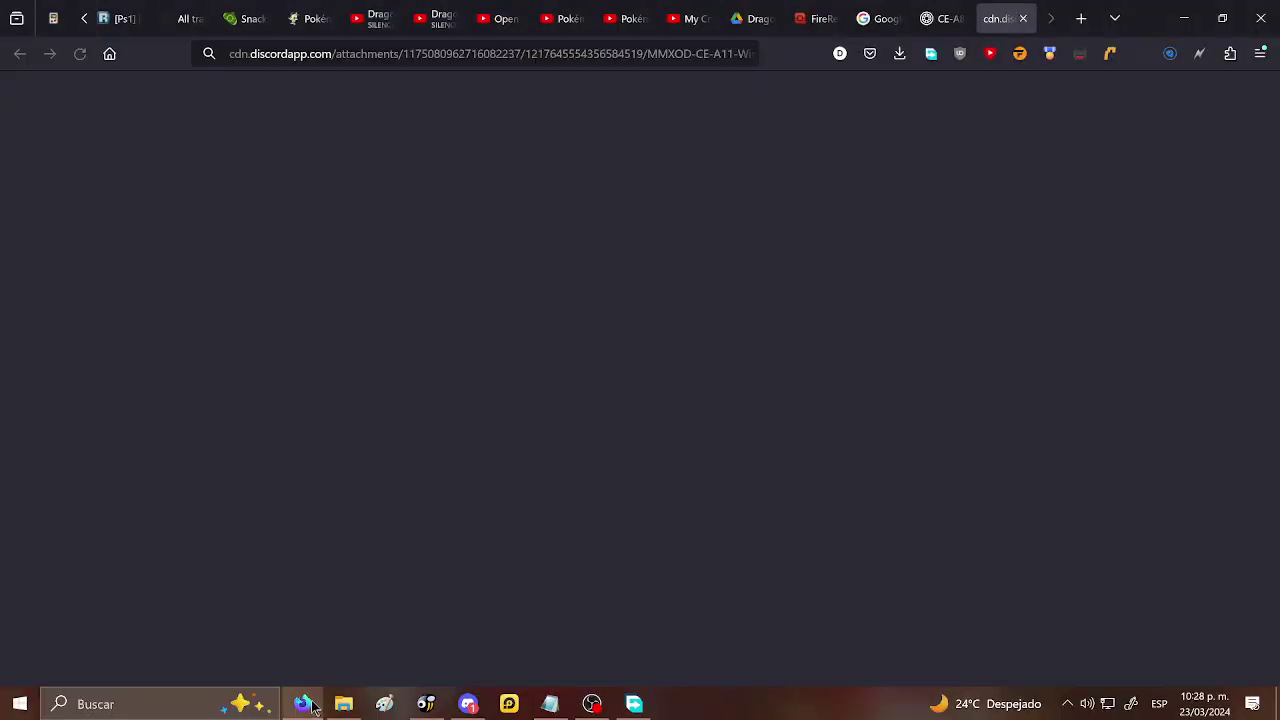
left_click(1022, 18)
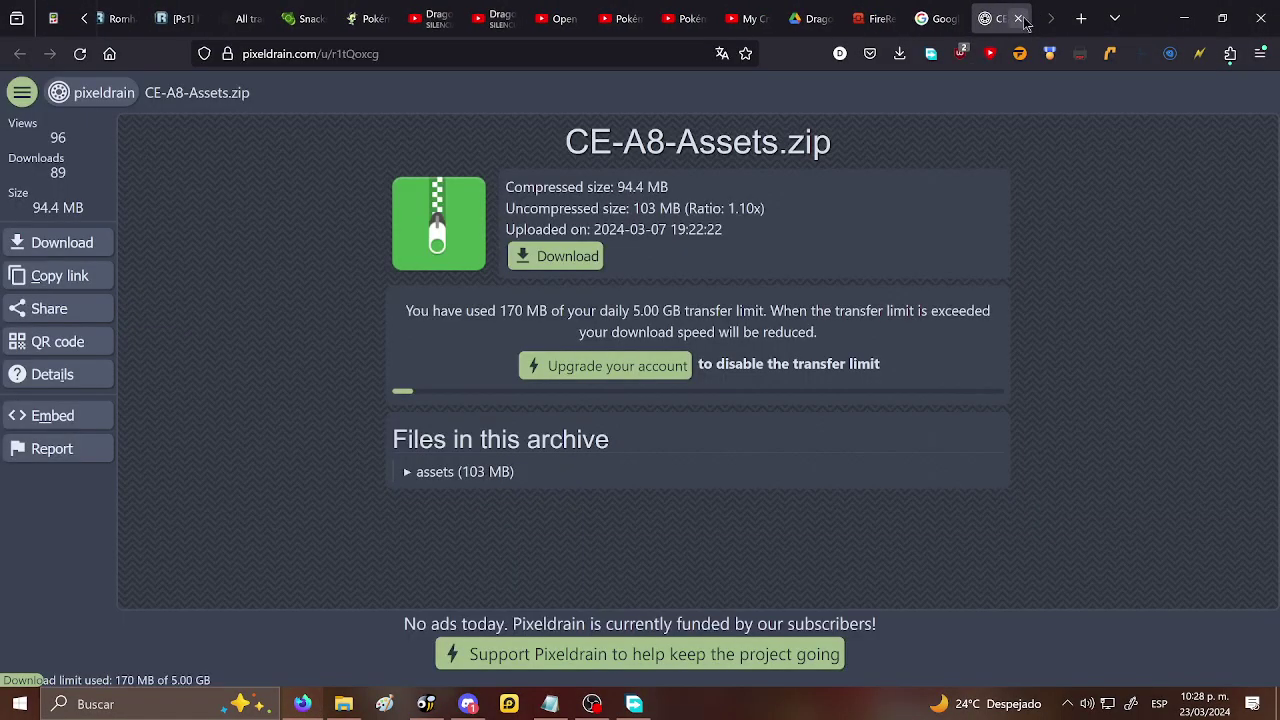
left_click(1020, 18)
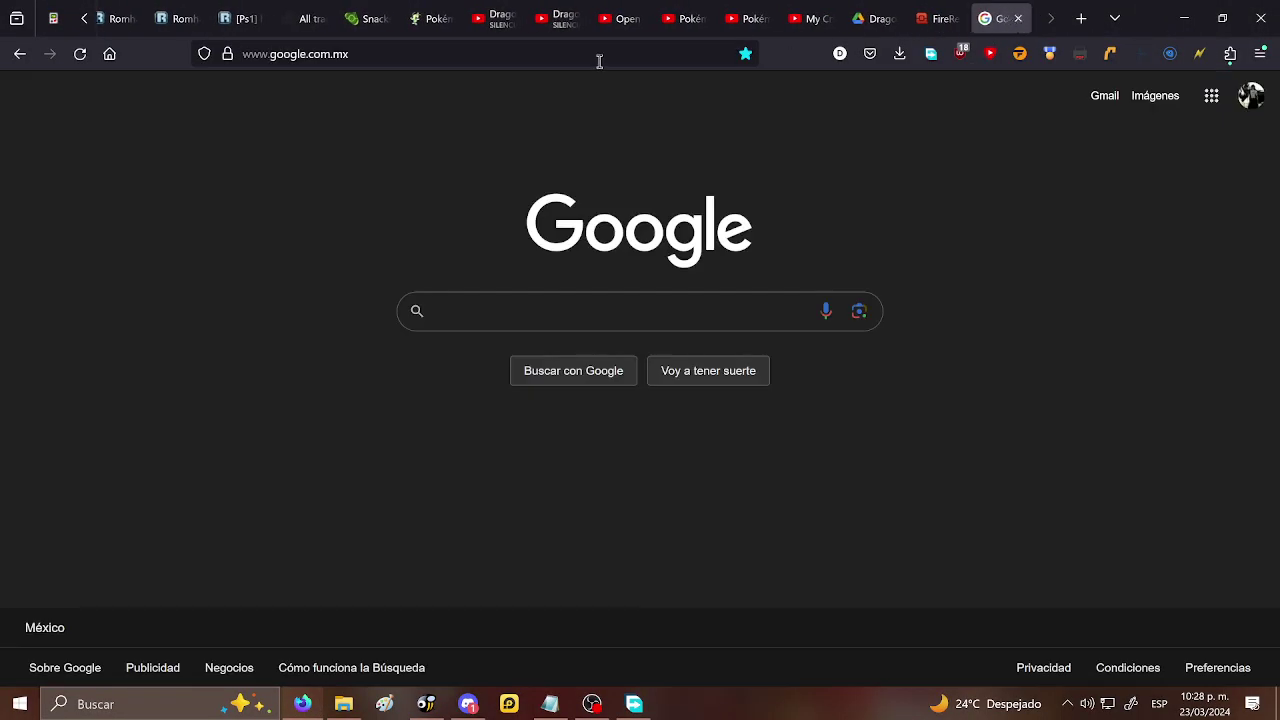
left_click(1214, 97)
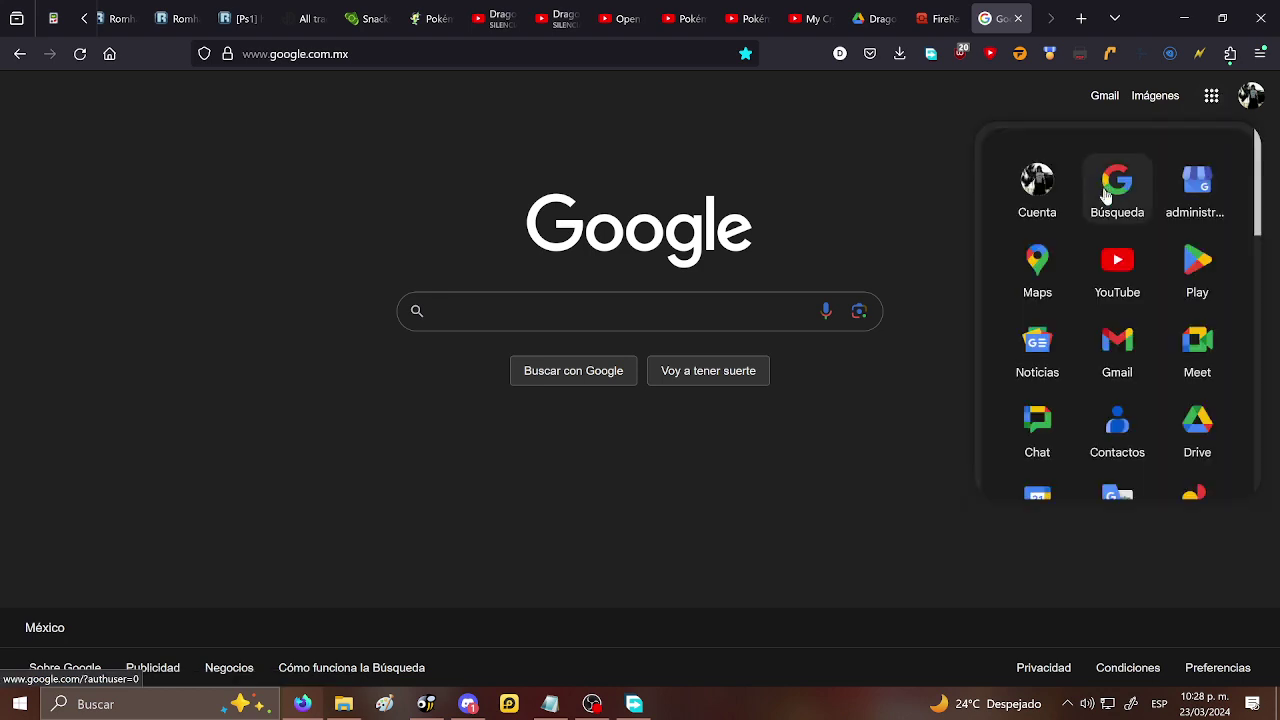
left_click(1200, 438)
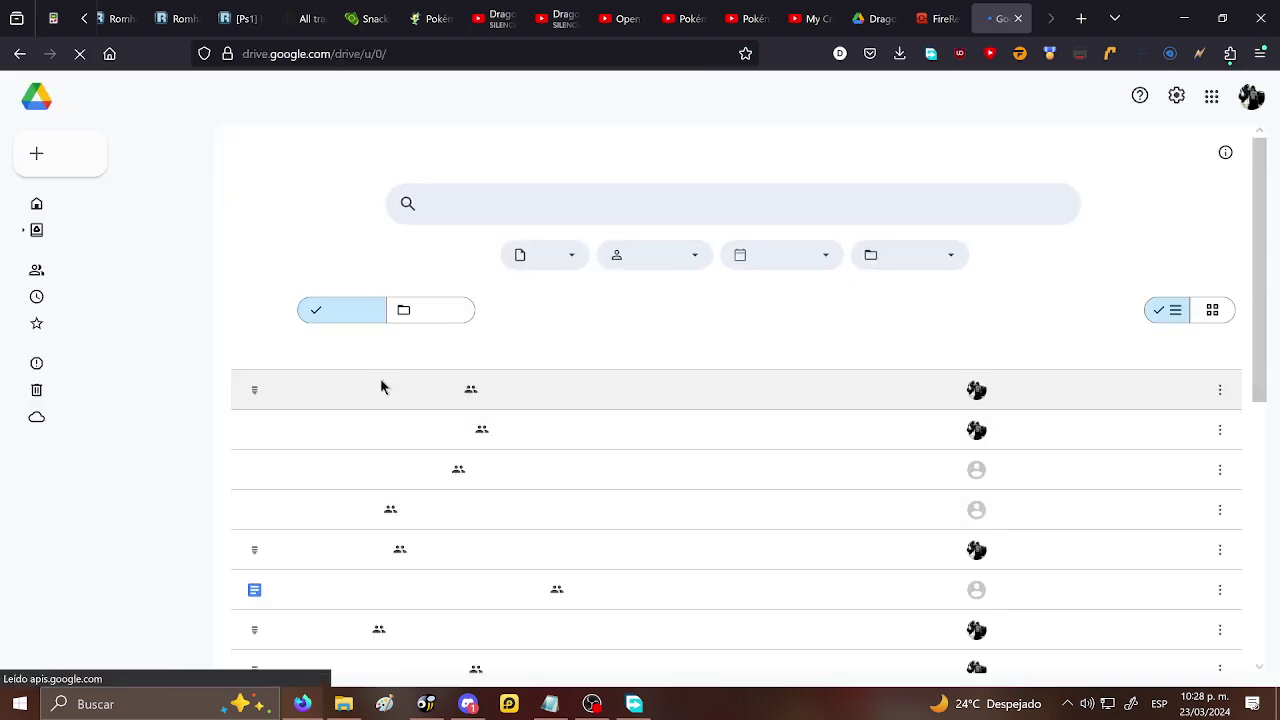
- Copy the share link of MMXOD Community Map Pack.rar (252 MB) from the MMXOD Drive folder
scroll(397, 352, "down", 5)
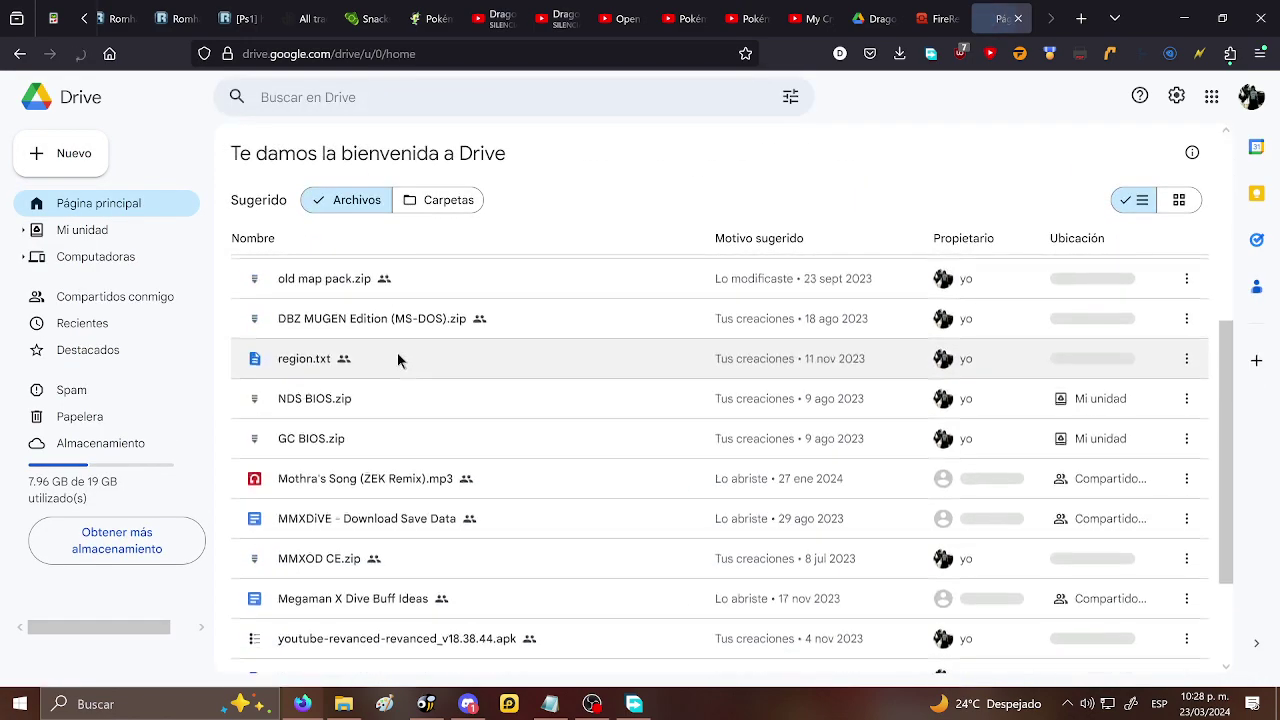
scroll(300, 355, "up", 5)
scroll(268, 362, "down", 5)
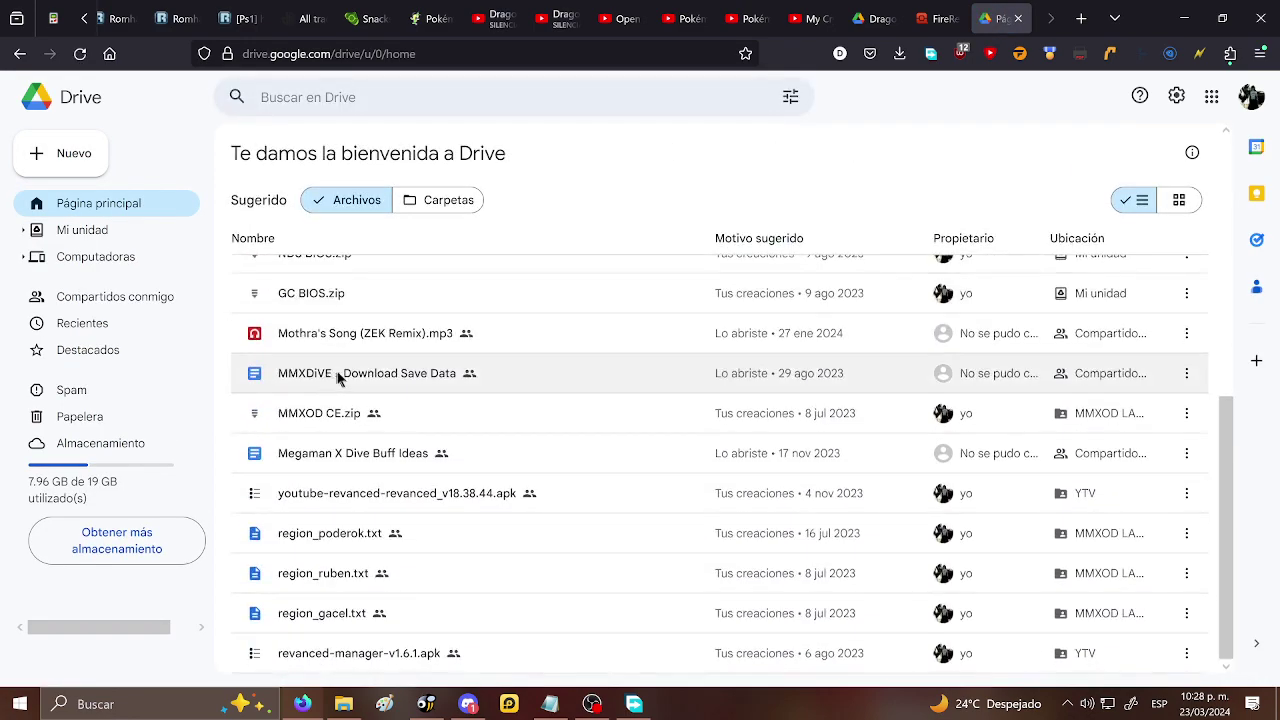
left_click(446, 203)
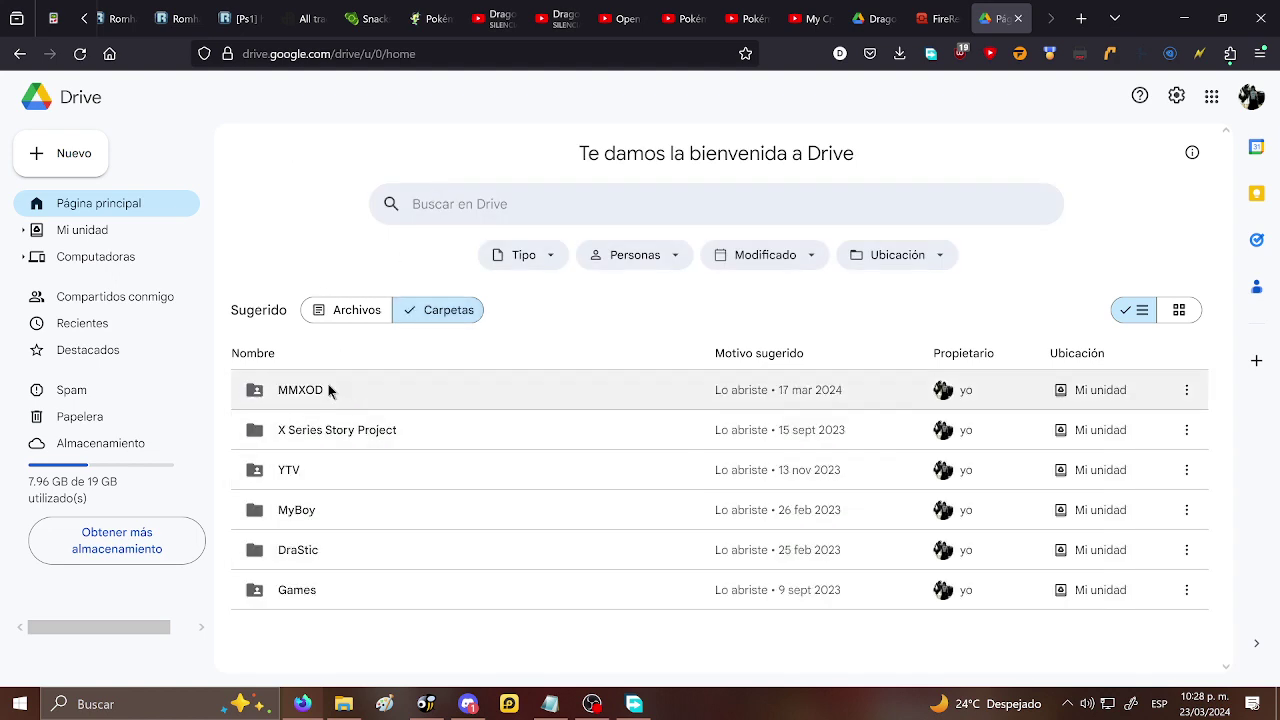
double_click(329, 391)
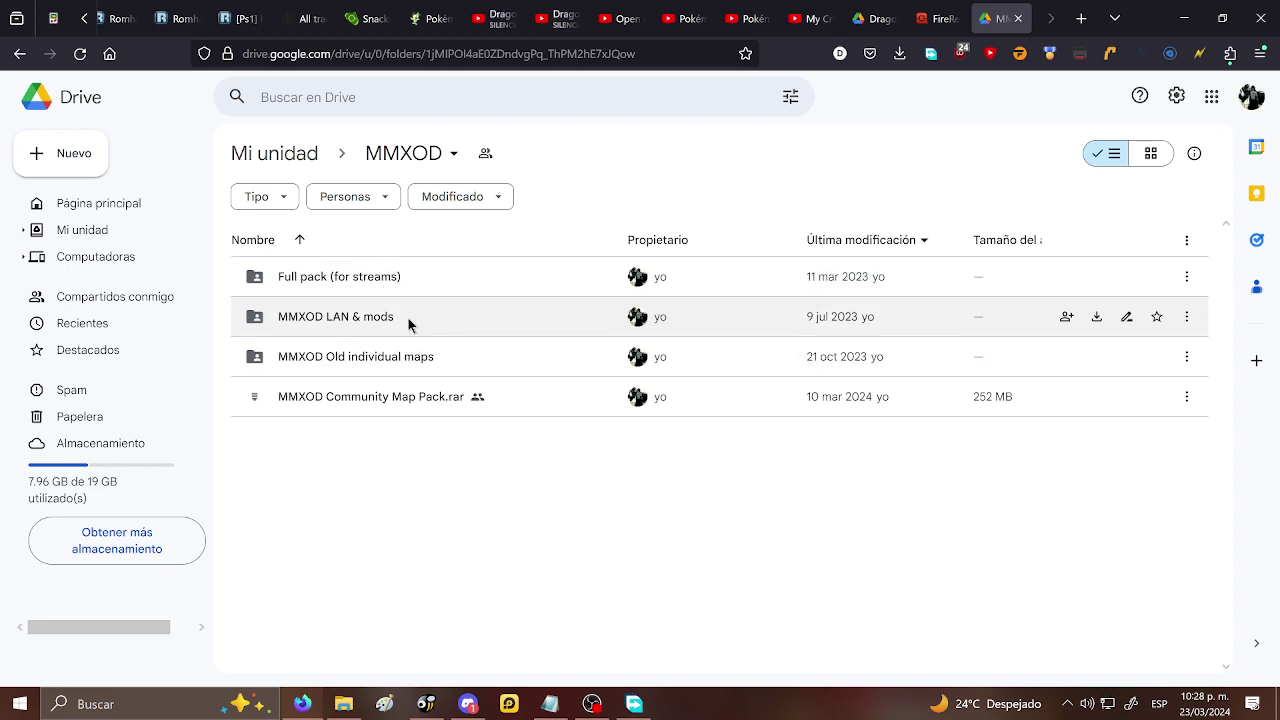
right_click(383, 397)
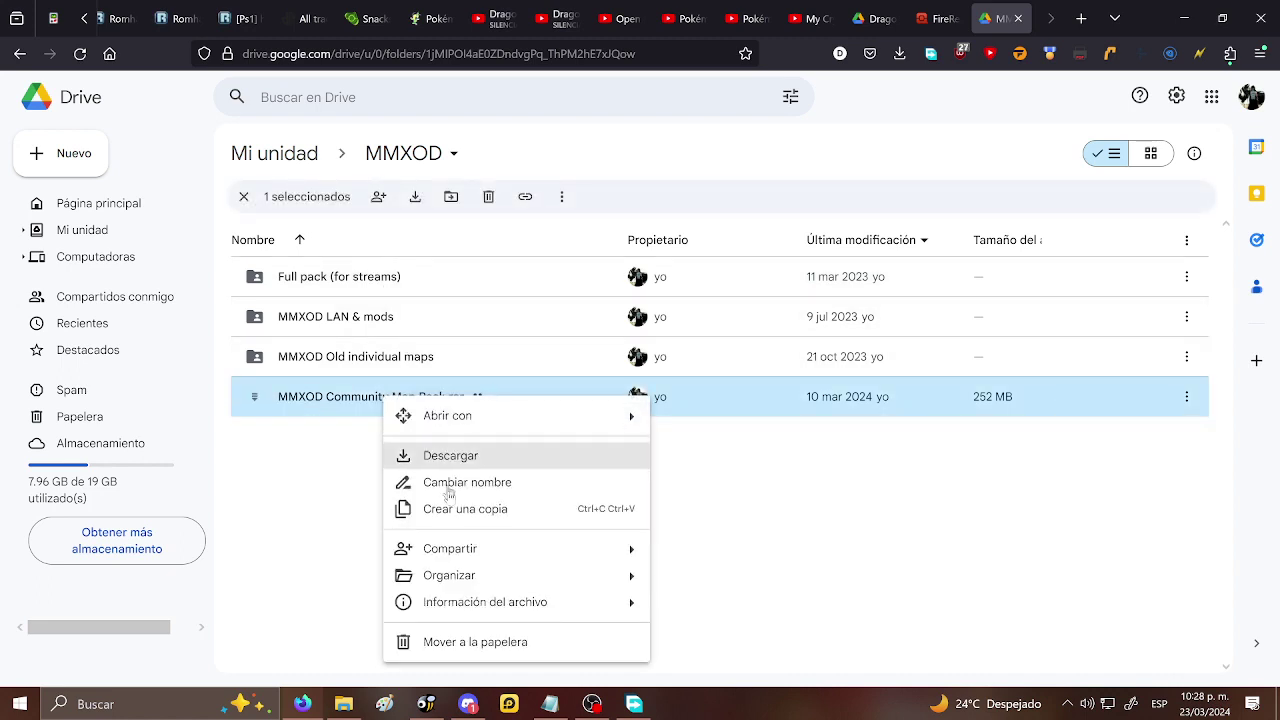
mouse_move(476, 584)
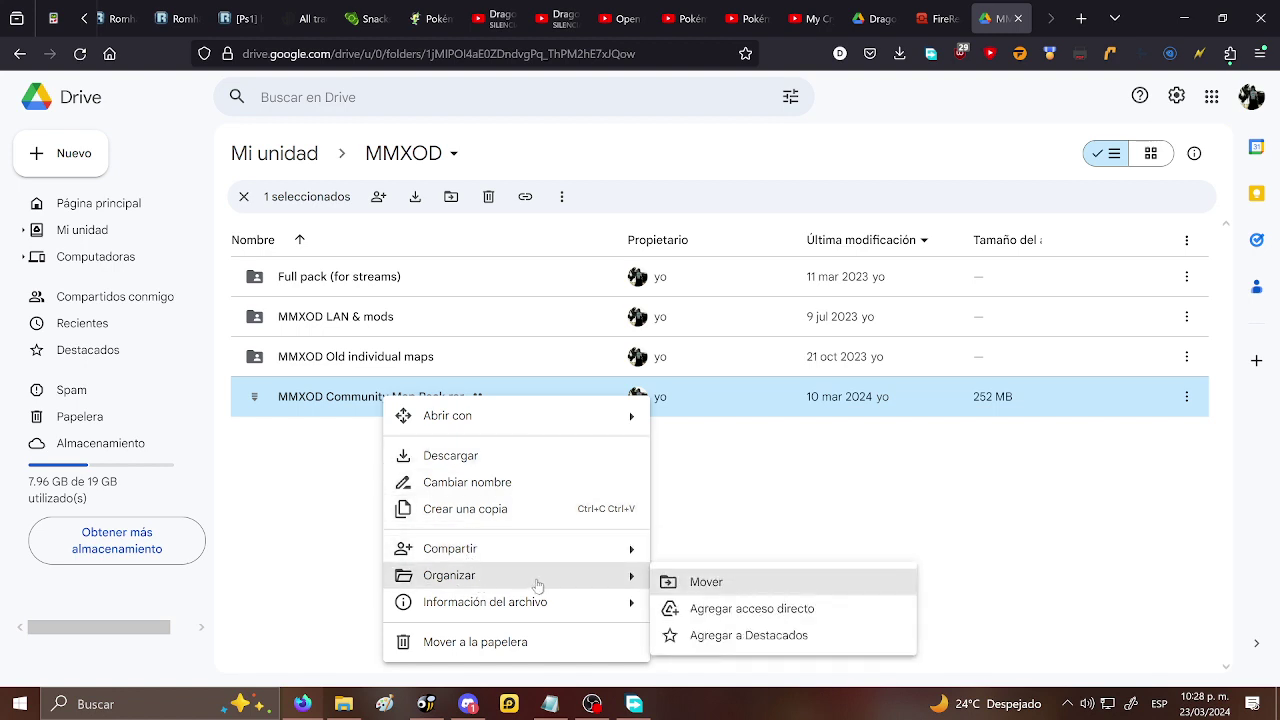
mouse_move(575, 552)
left_click(699, 584)
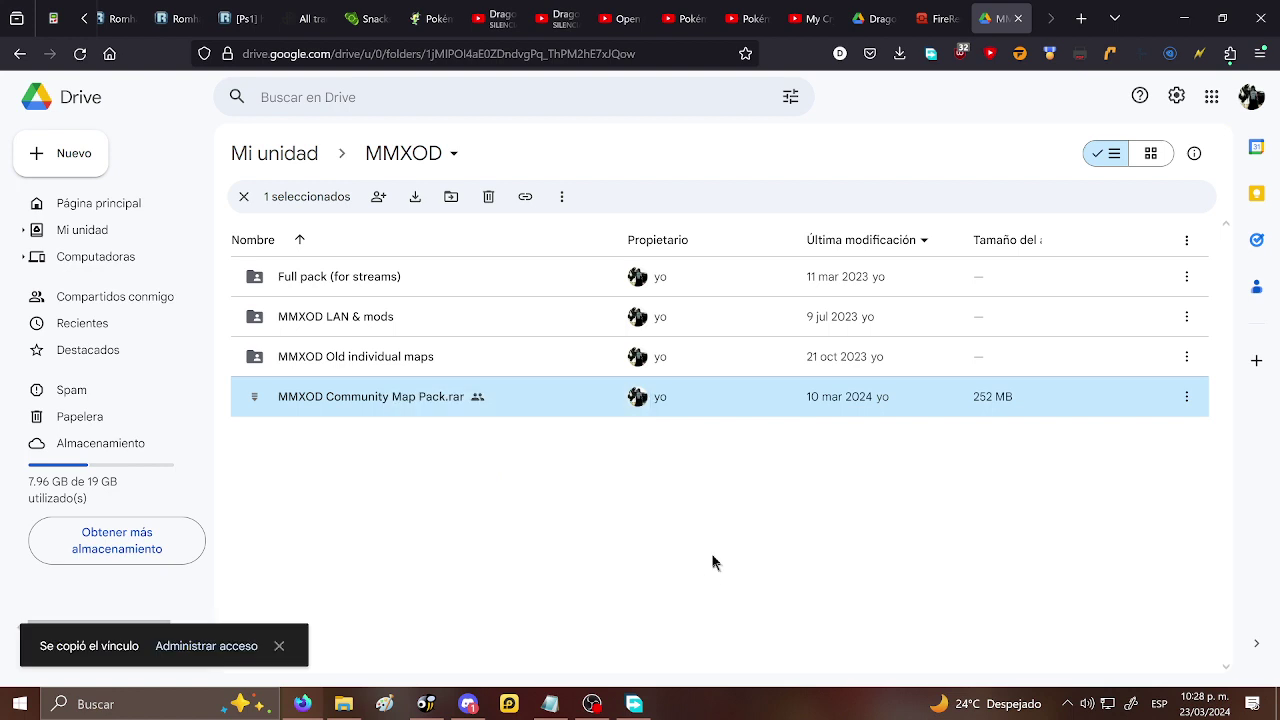
left_click(550, 704)
- Paste the map pack's Drive link on a new line below the Discord invite in Notepad
left_click(609, 211)
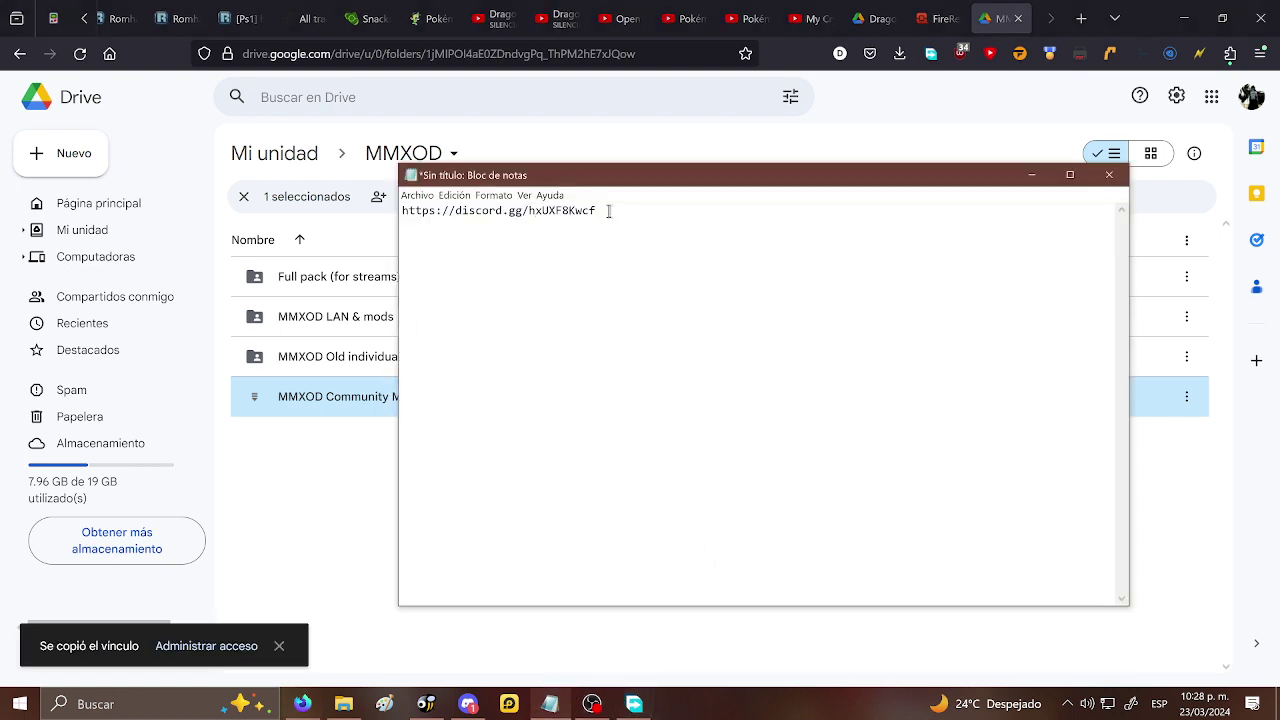
key("Return")
key("Return")
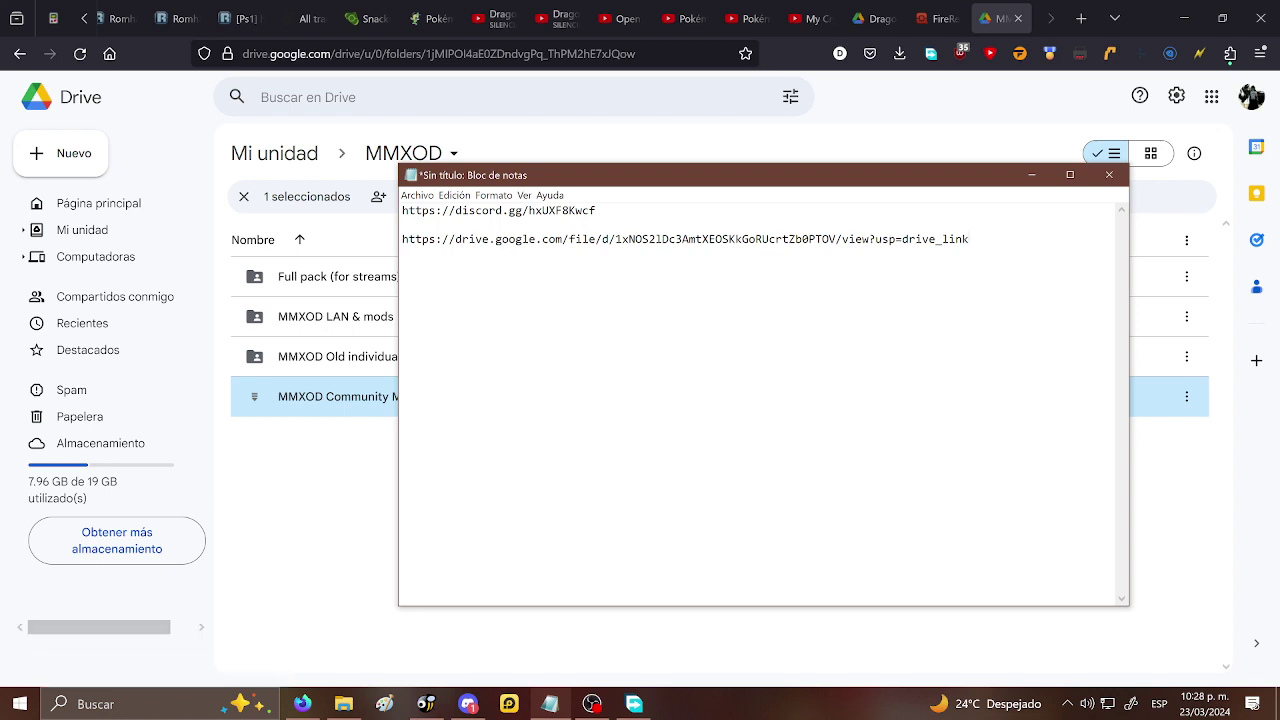
- Open the Drive link in Firefox and download the map pack despite the virus-scan warning
left_click_drag(982, 244, 402, 289)
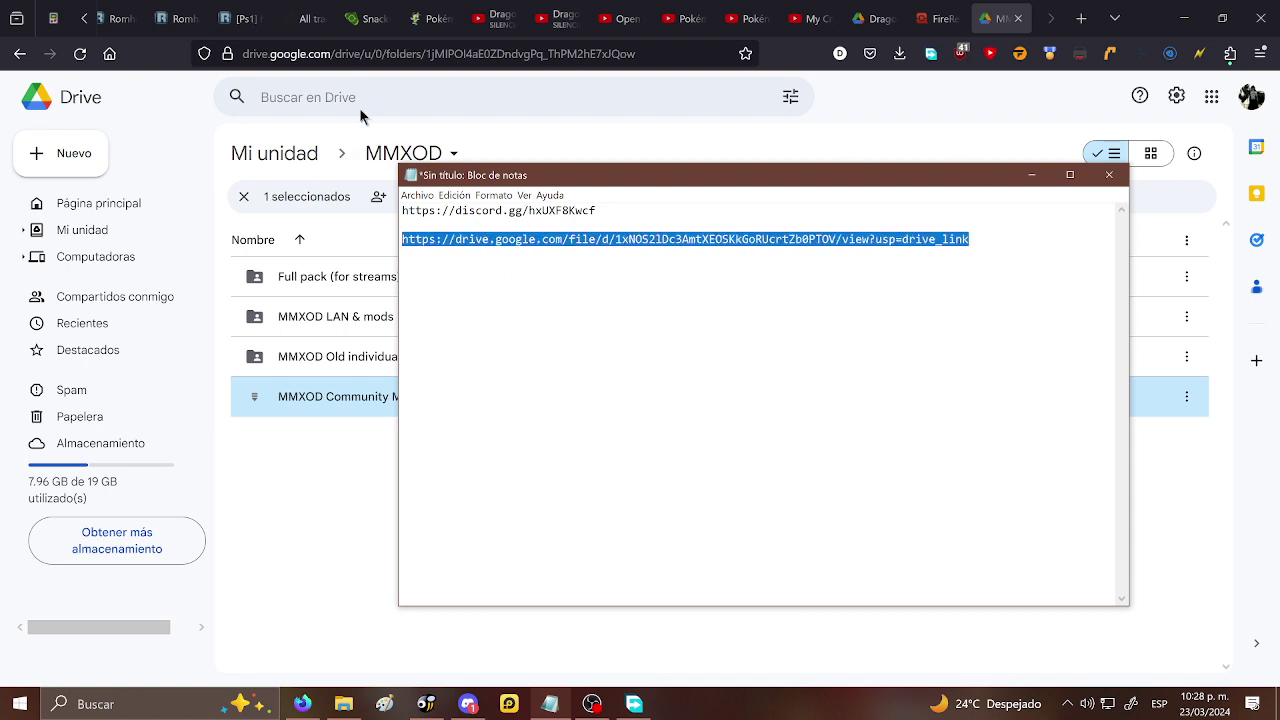
left_click(362, 57)
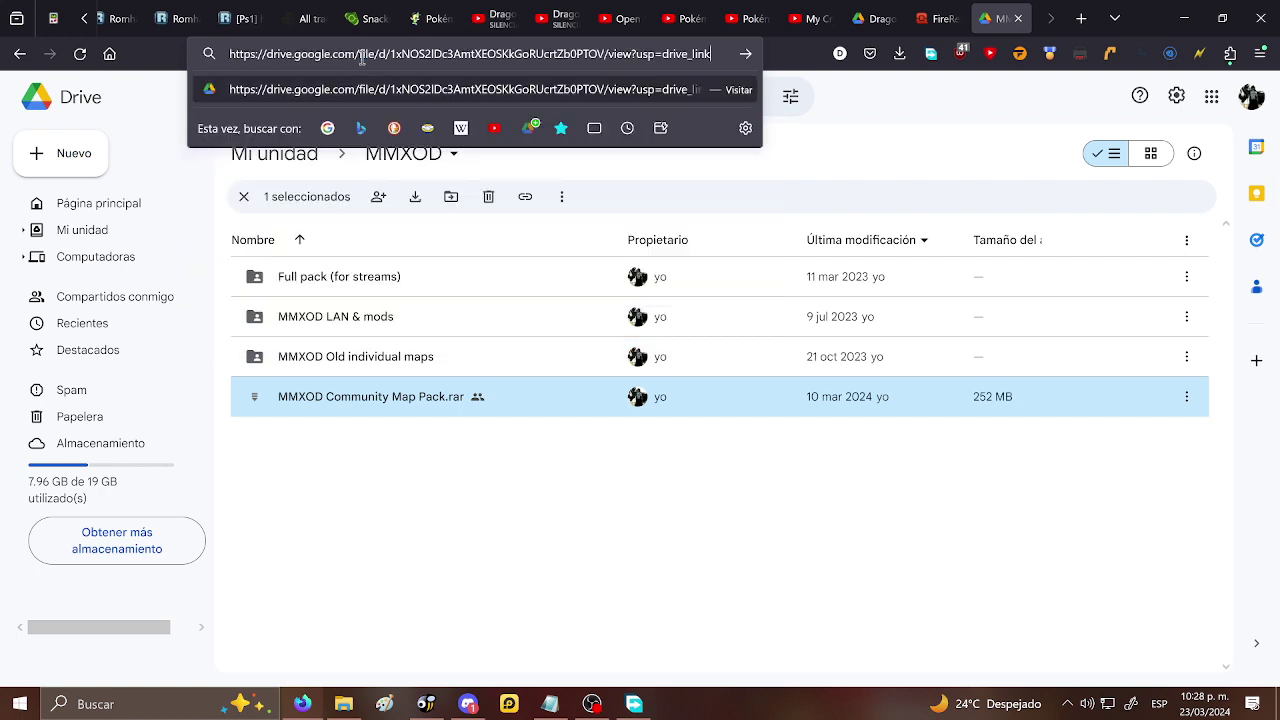
key("Return")
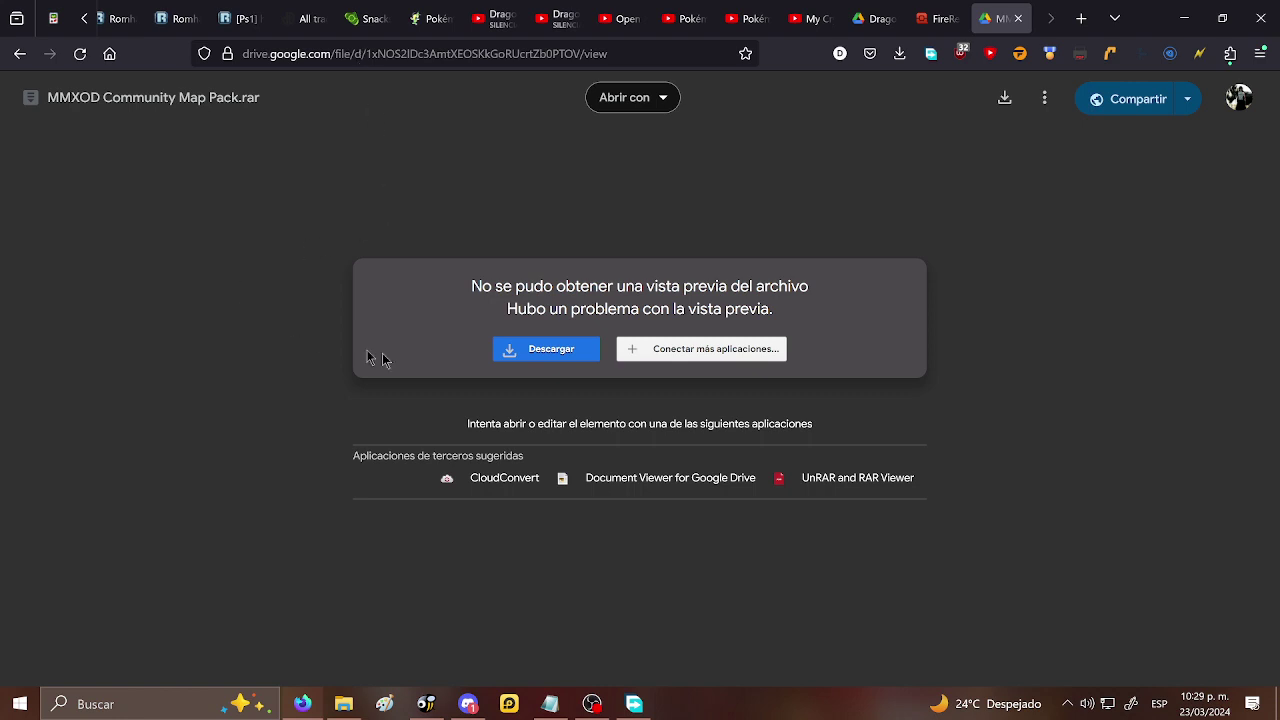
left_click(523, 352)
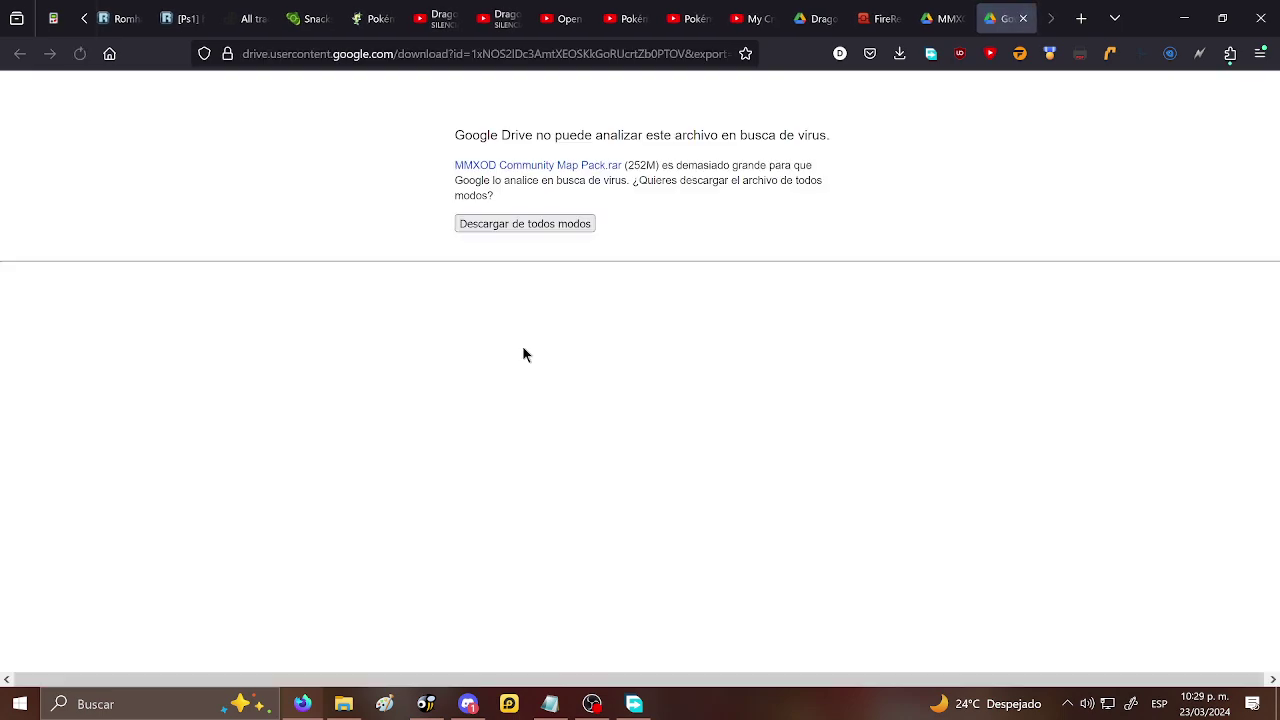
left_click(507, 224)
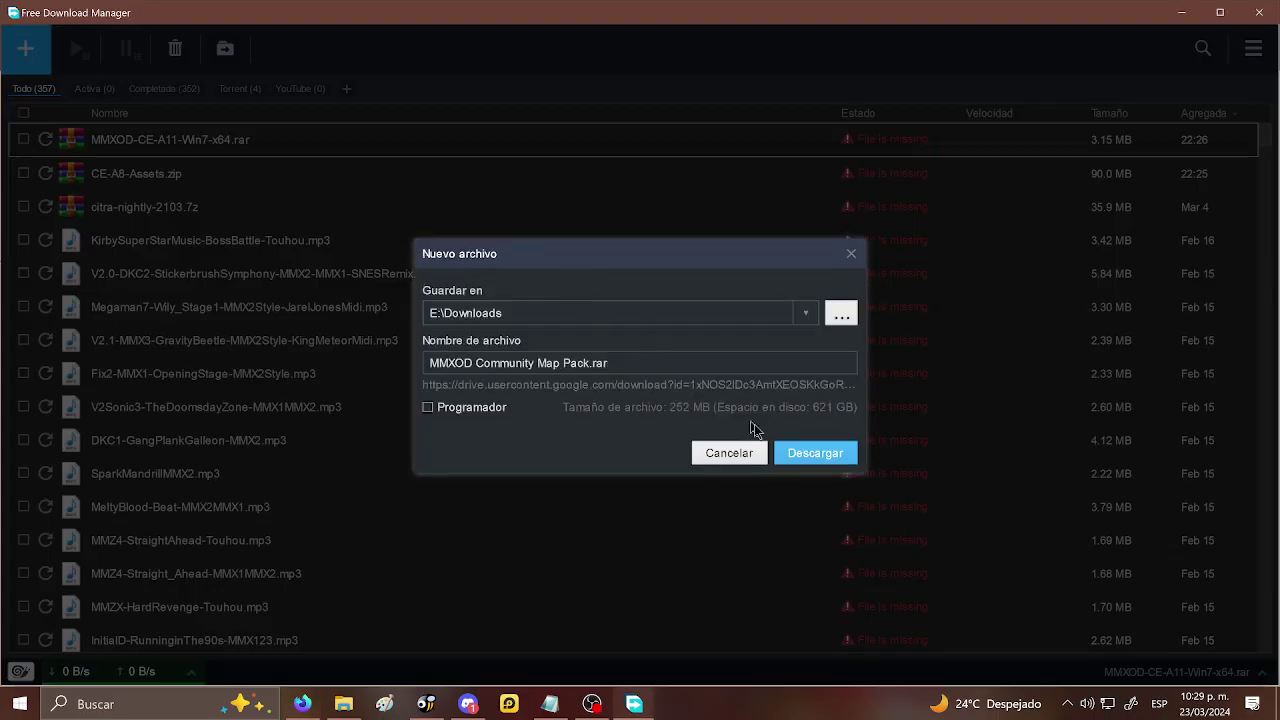
- Confirm the MMXOD Community Map Pack.rar download in Free Download Manager
left_click(814, 453)
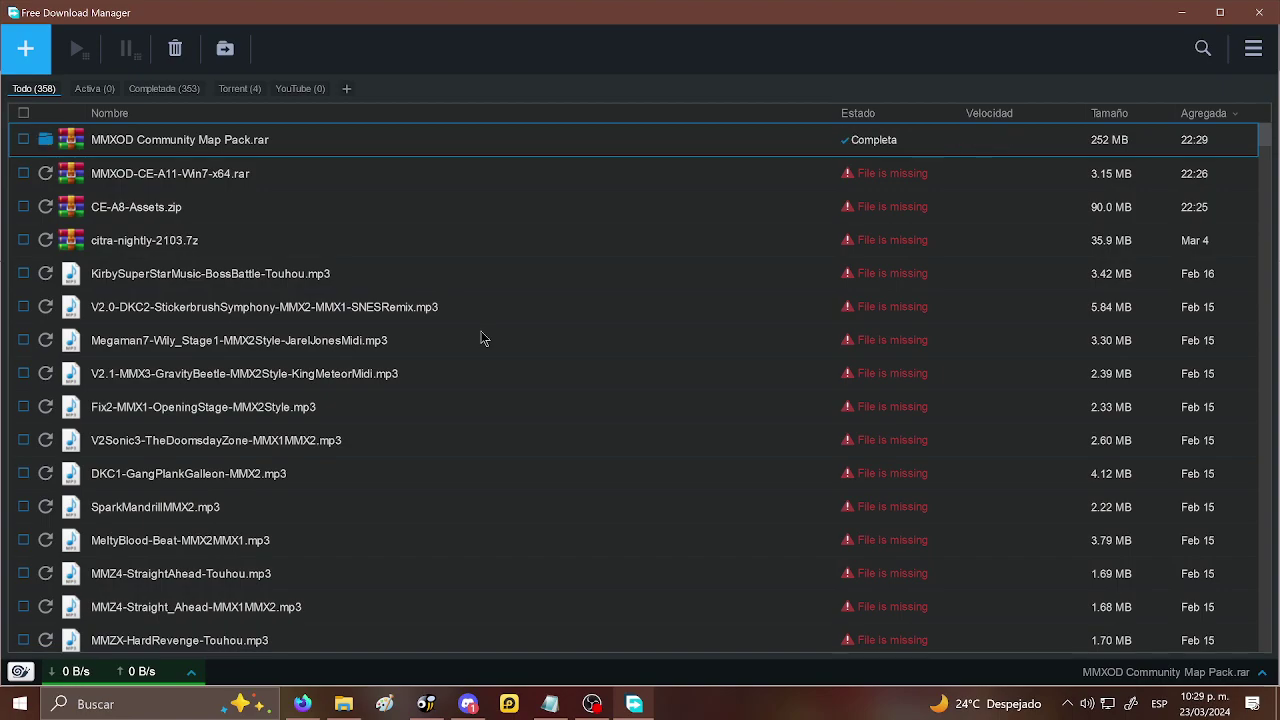
- Cut MMXOD Community Map Pack.rar from Descargas and open MMXOD CE\assets
left_click(343, 704)
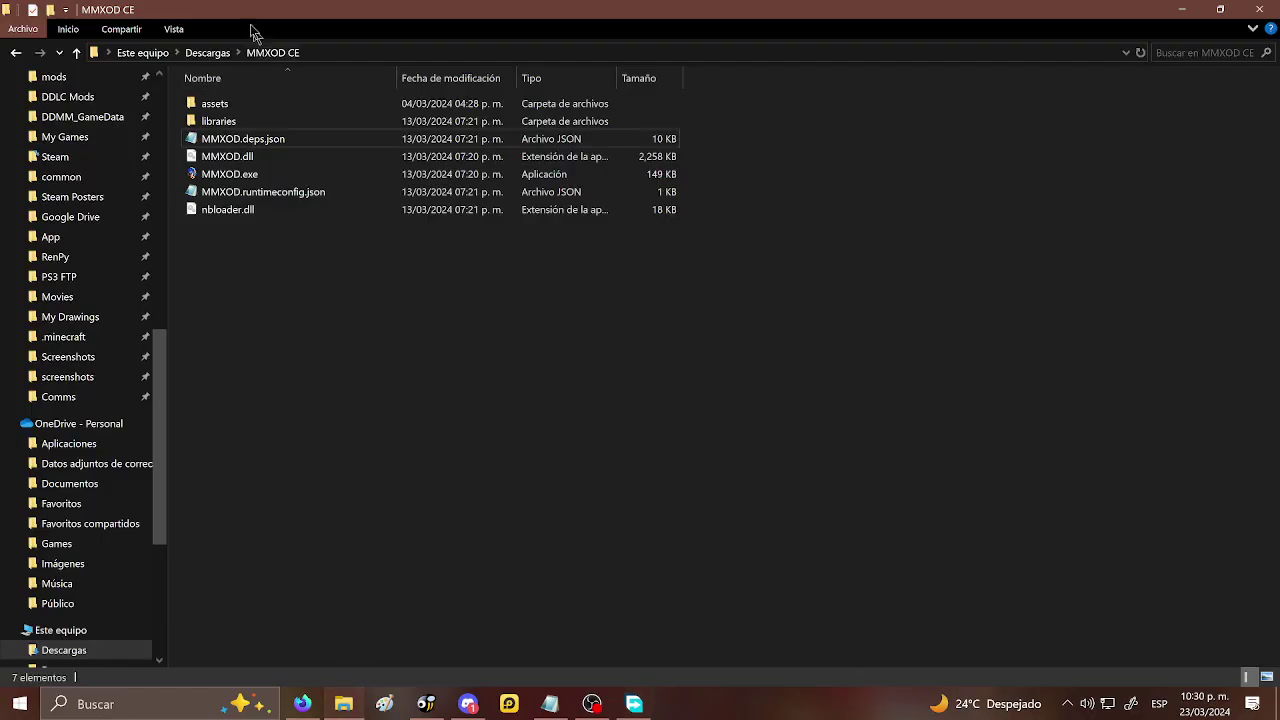
left_click(194, 55)
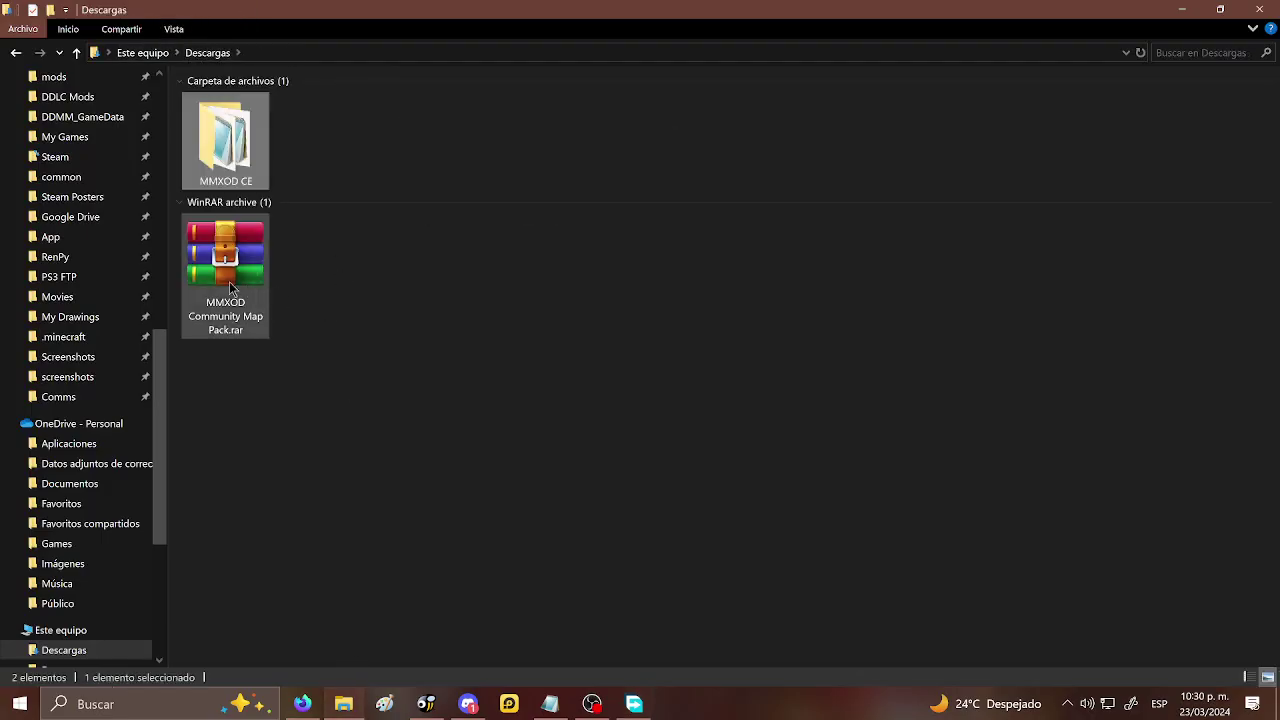
left_click(229, 281)
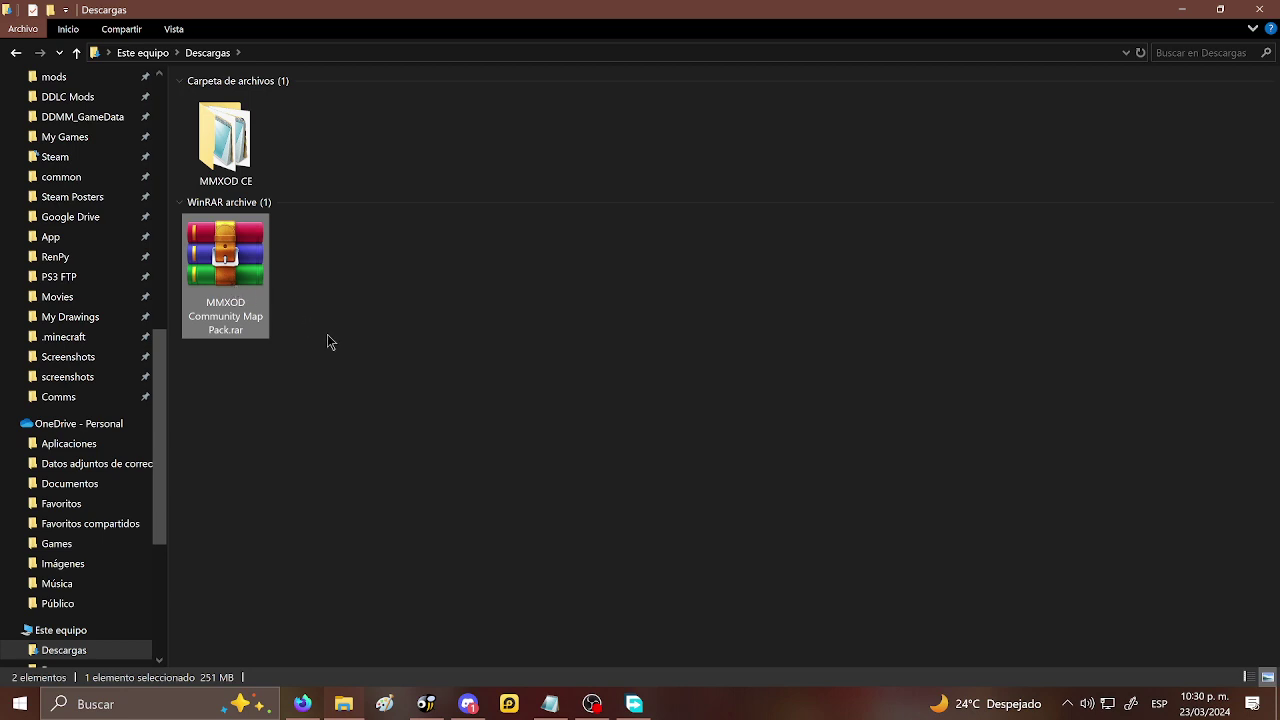
key("ctrl+x")
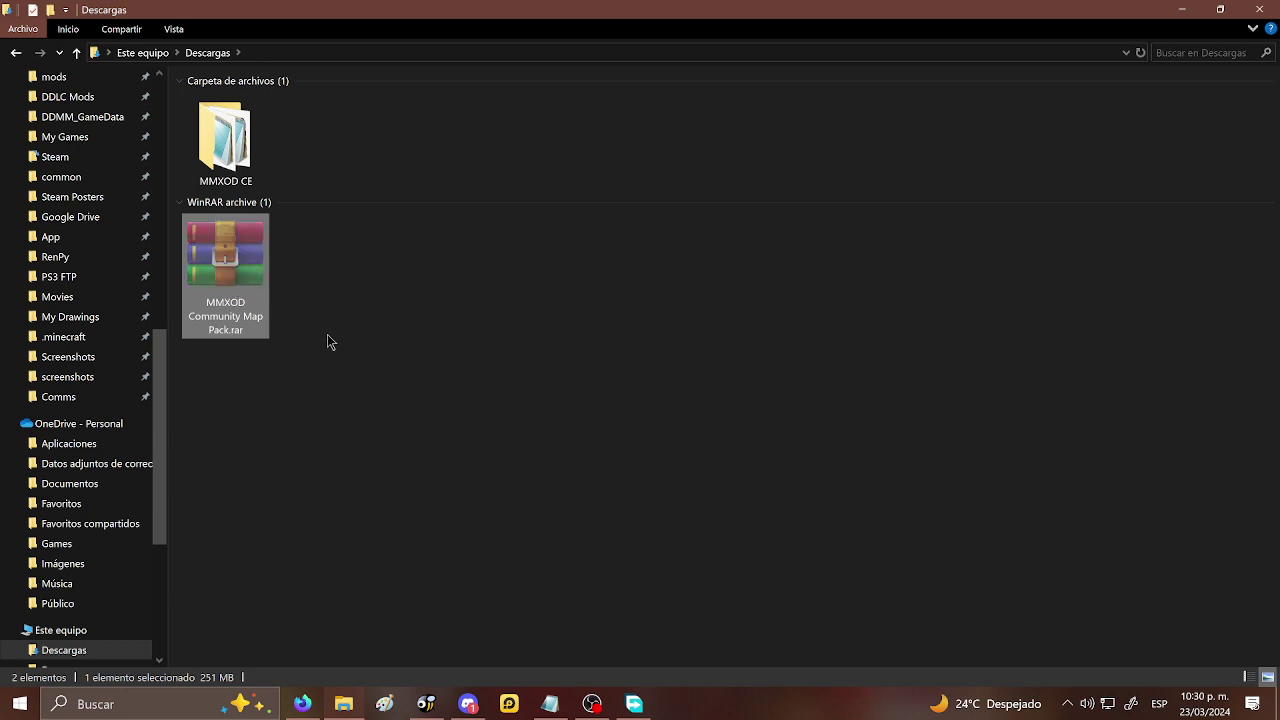
double_click(237, 163)
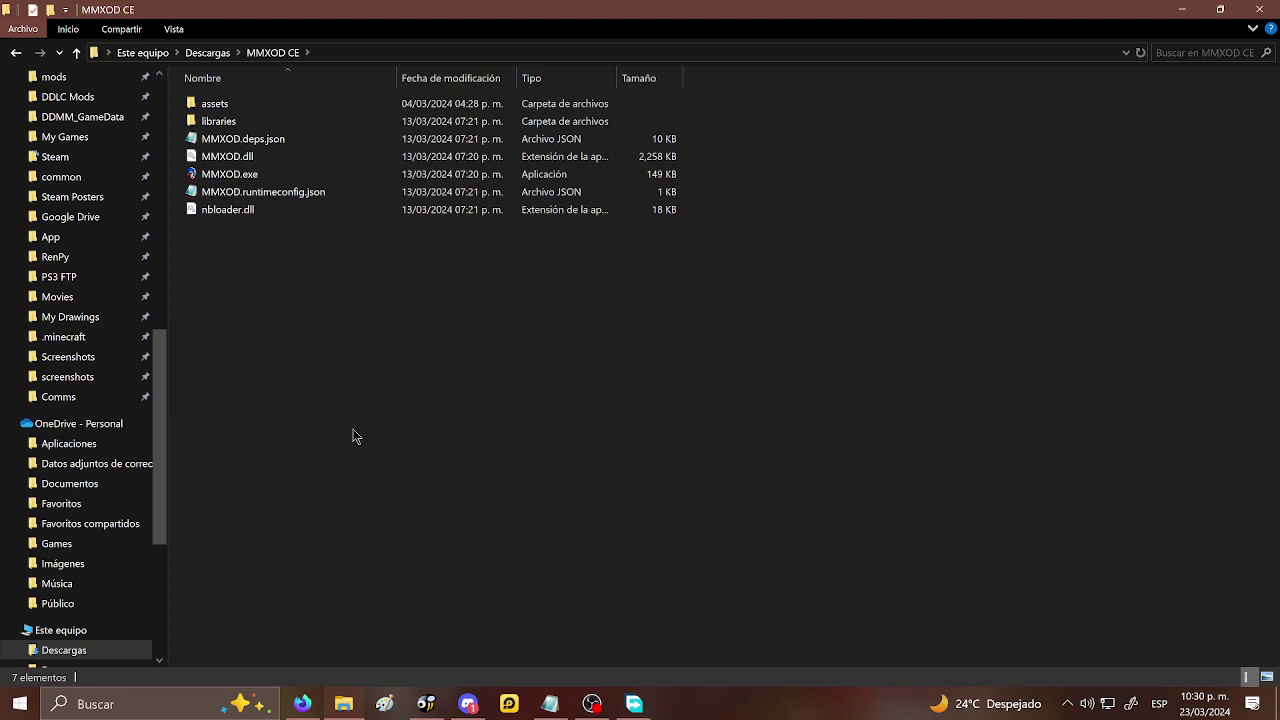
double_click(220, 112)
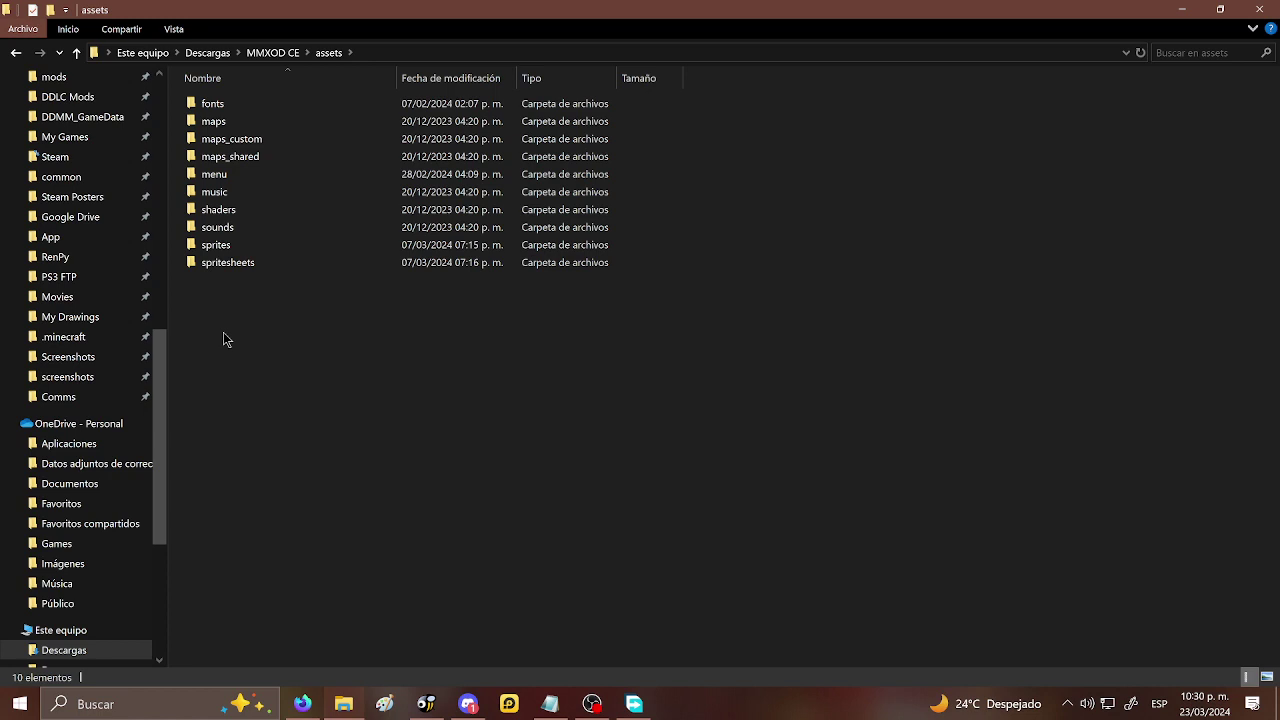
- Paste MMXOD Community Map Pack.rar (258,035 KB) into the assets folder
key("ctrl+v")
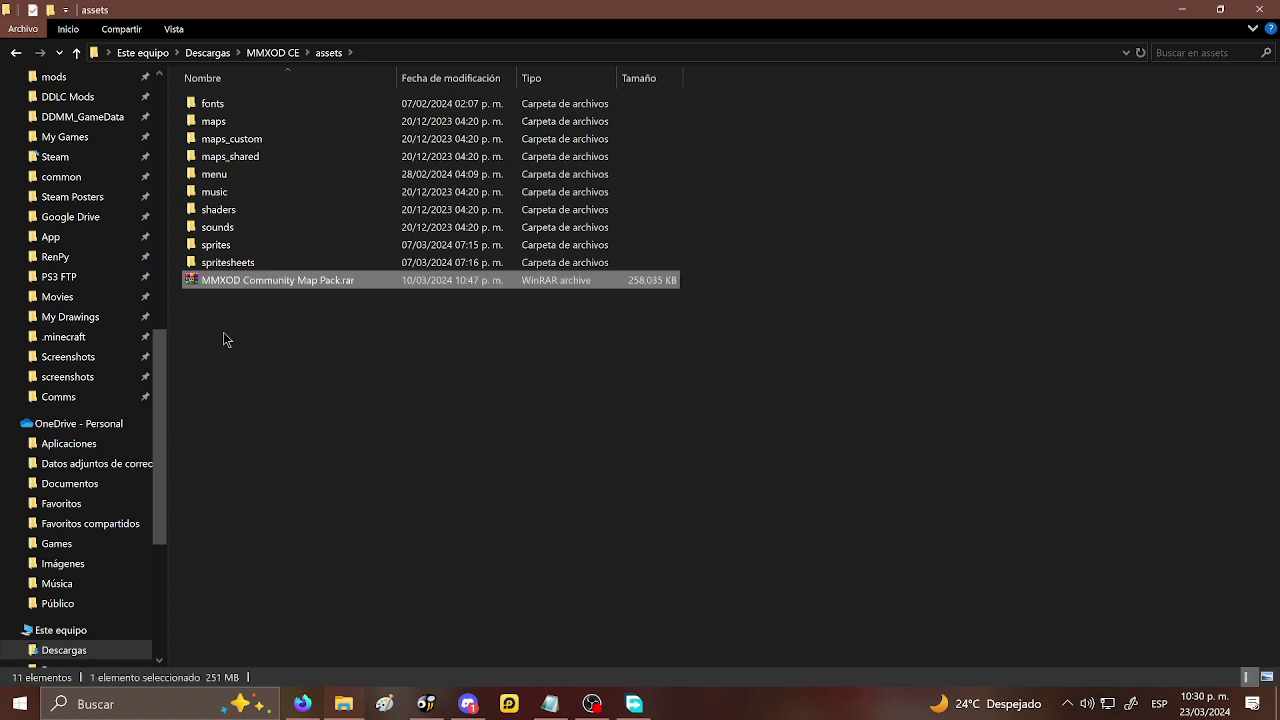
left_click(224, 334)
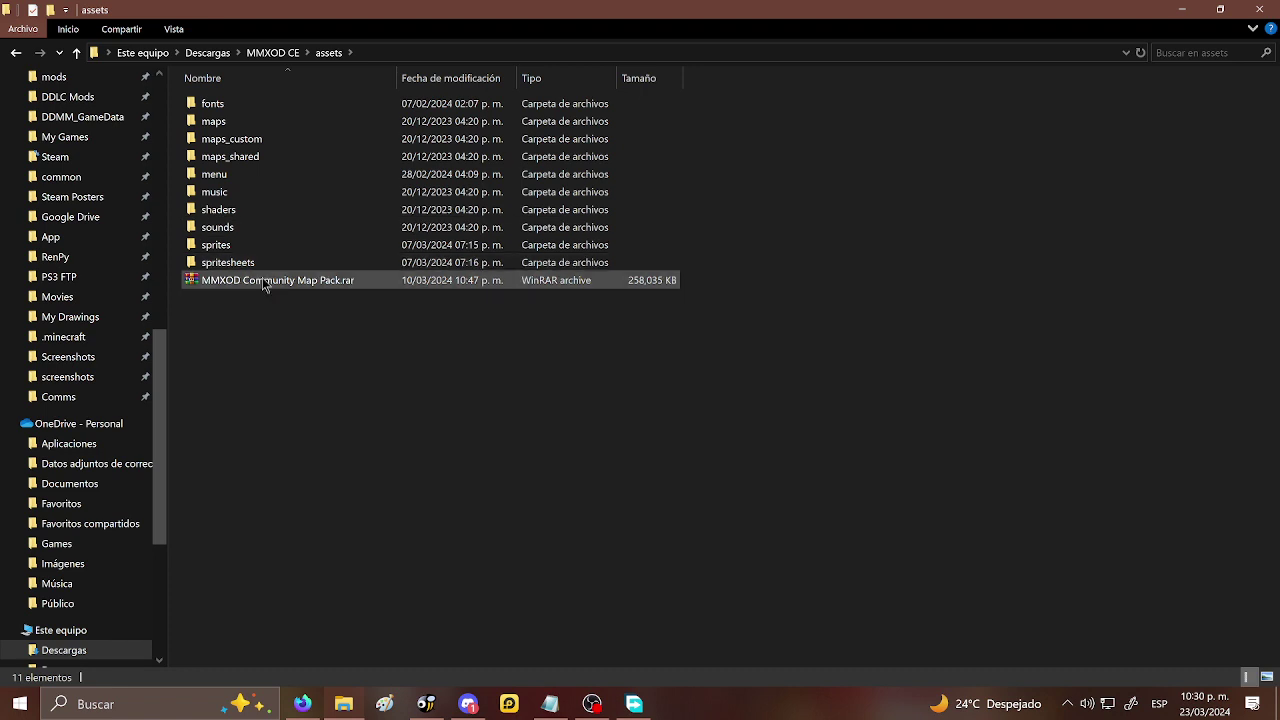
right_click(262, 278)
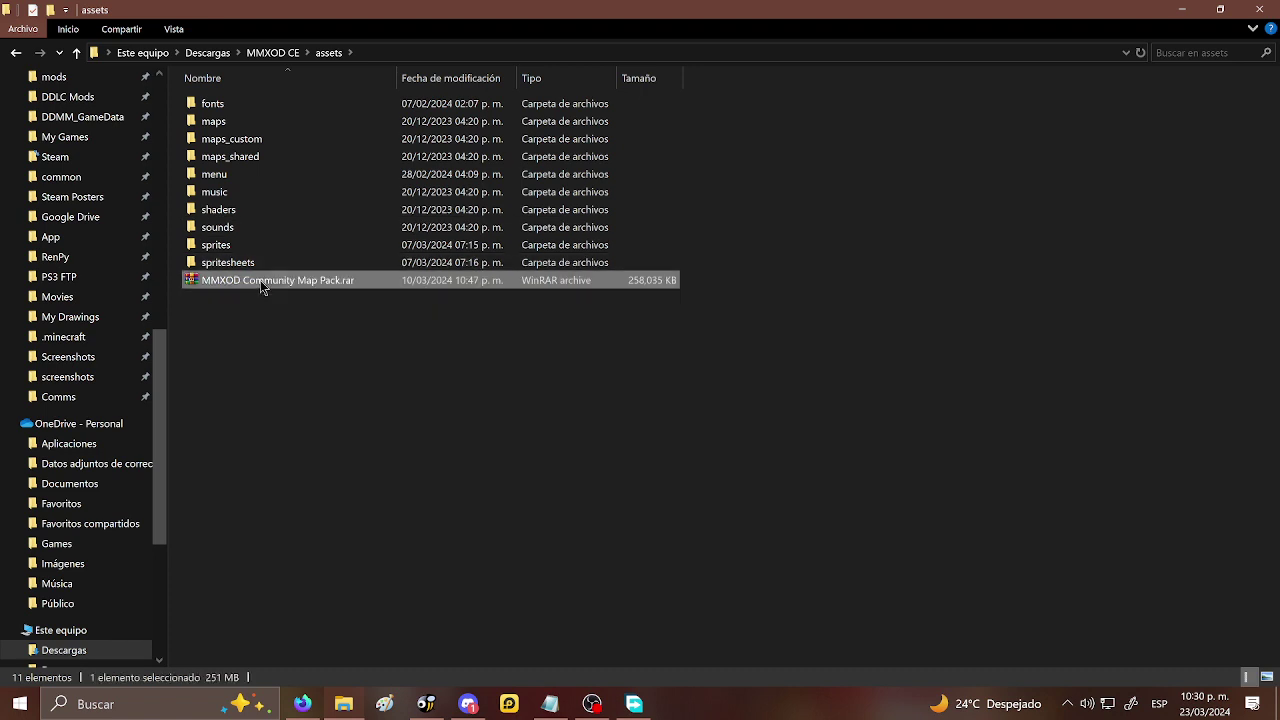
- Extract MMXOD Community Map Pack.rar into assets, replacing all existing files, then delete the archive
left_click(201, 221)
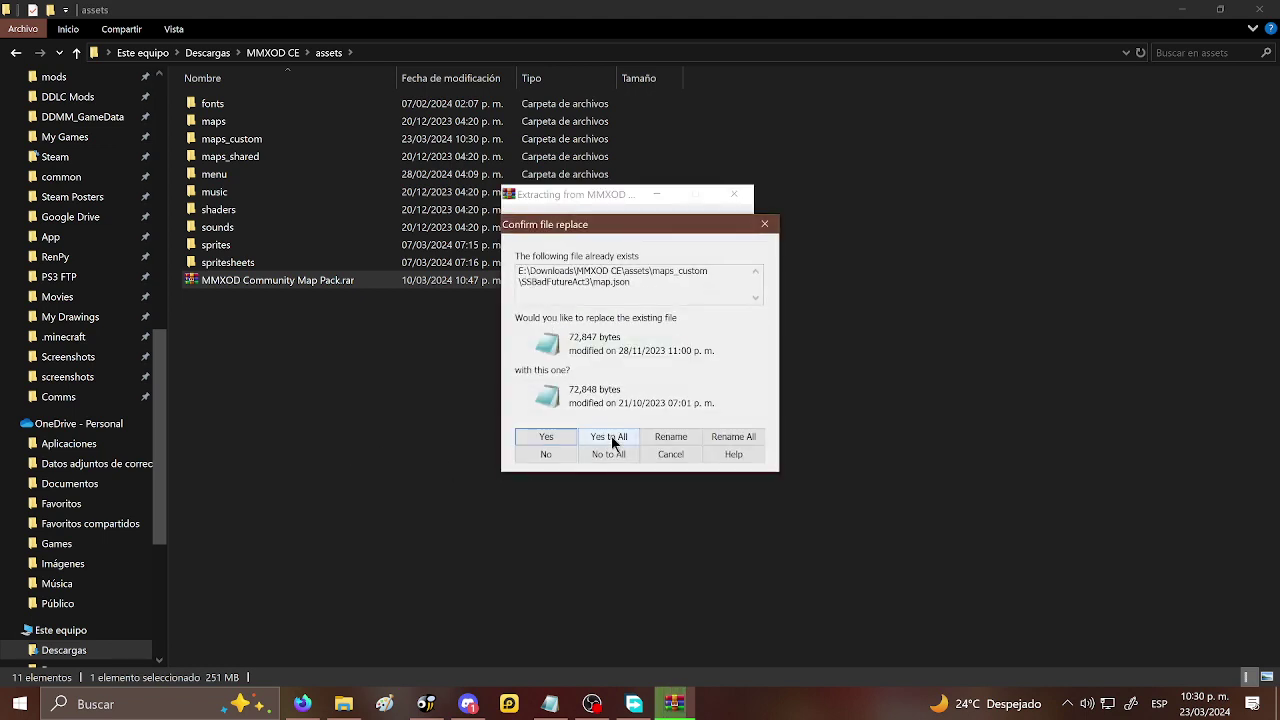
left_click(609, 437)
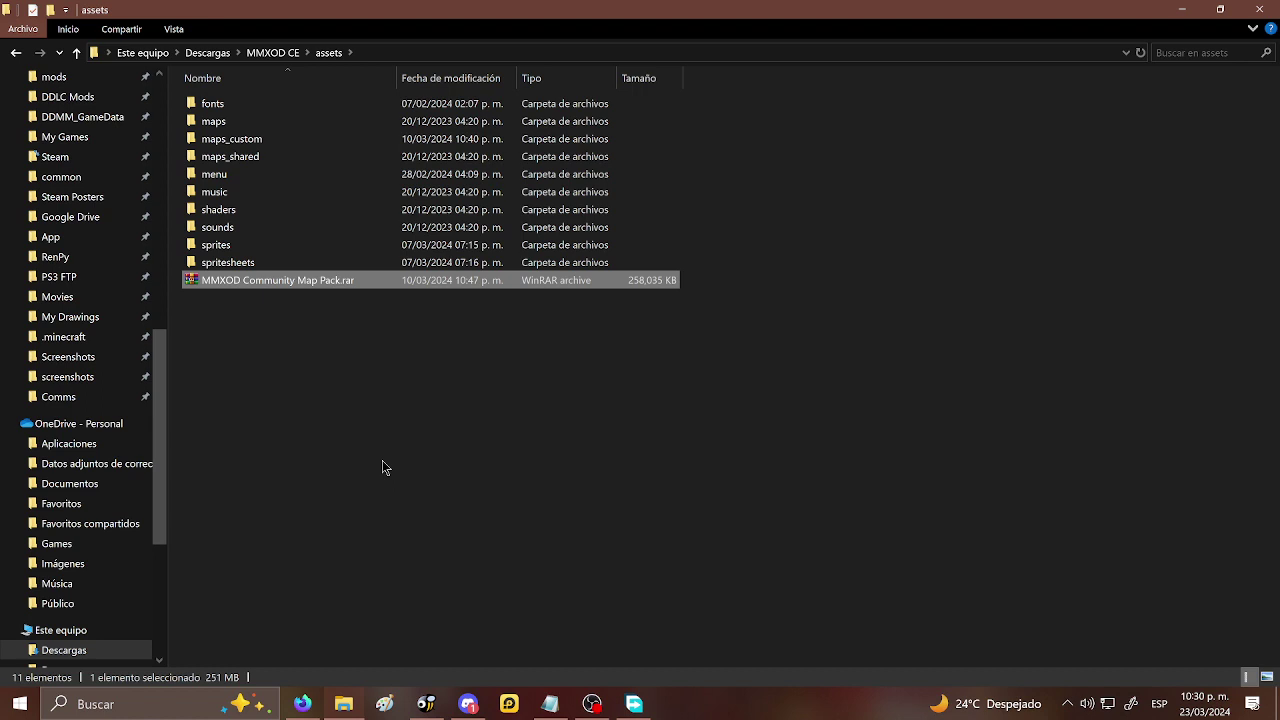
key("Delete")
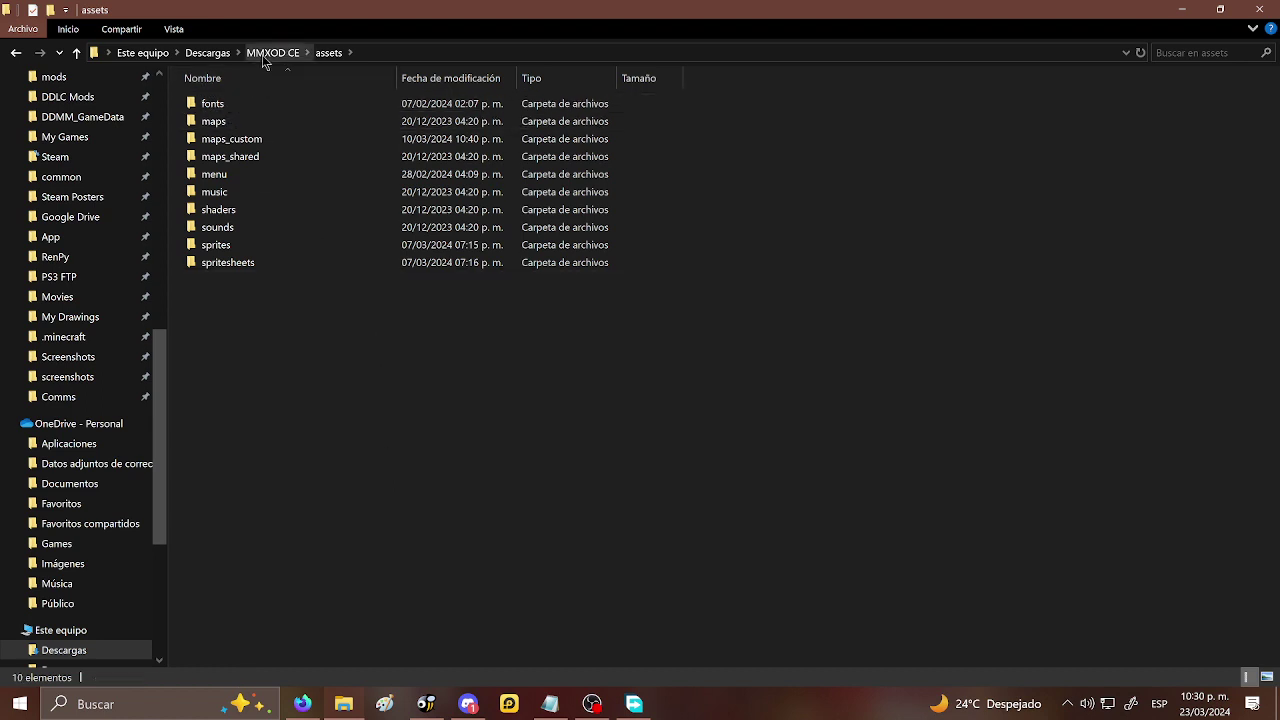
- Go back up to the MMXOD CE folder through the address-bar breadcrumb
left_click(266, 52)
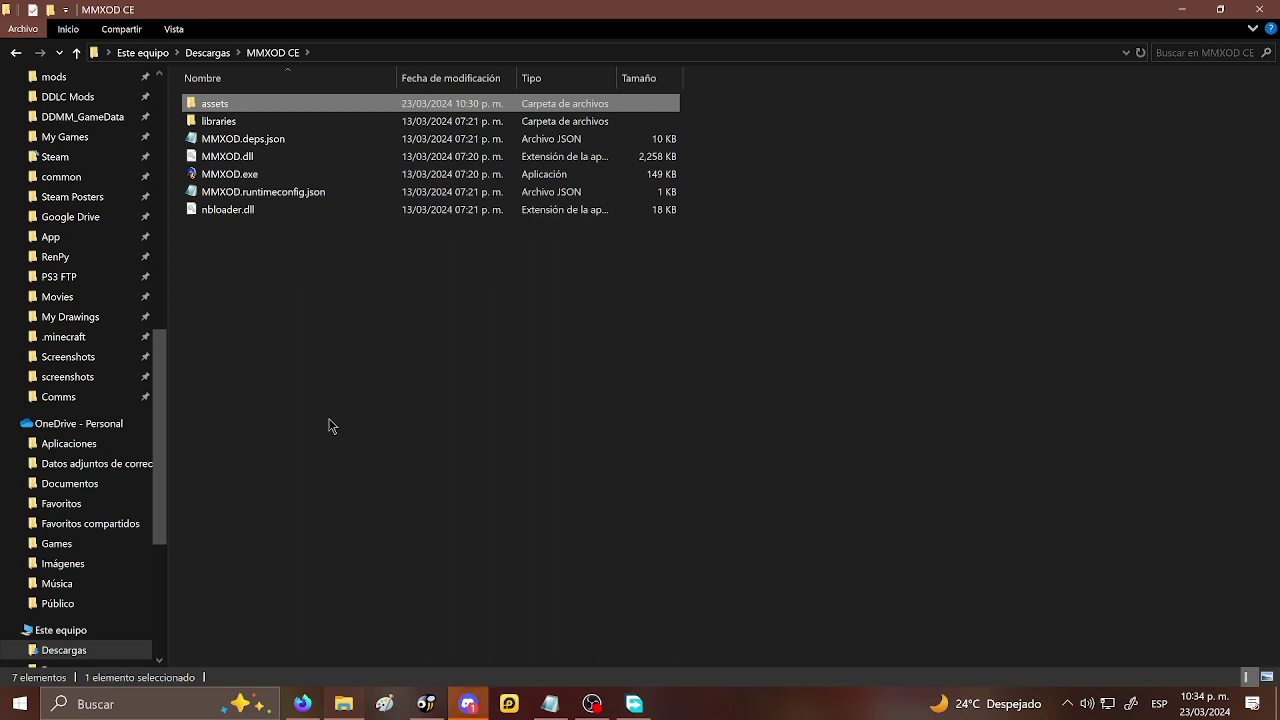
- Launch the game, accept the High graphics preset, and maximize the game window
double_click(230, 174)
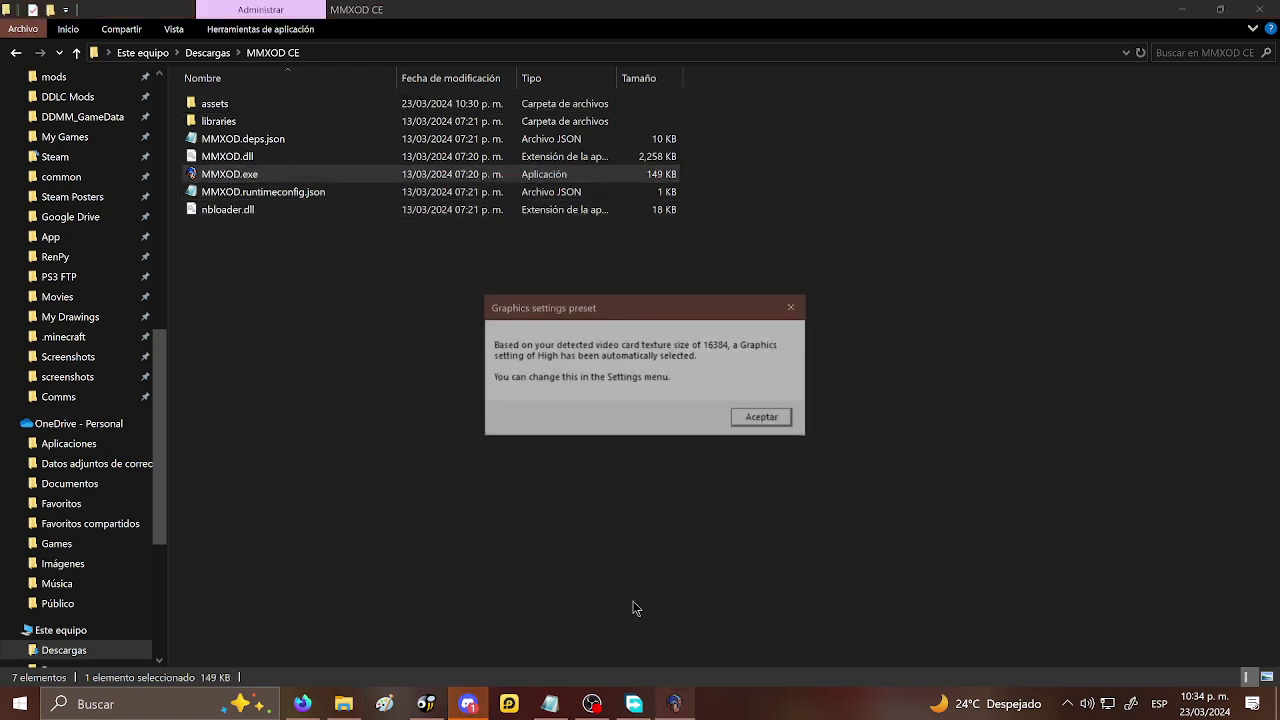
left_click(747, 427)
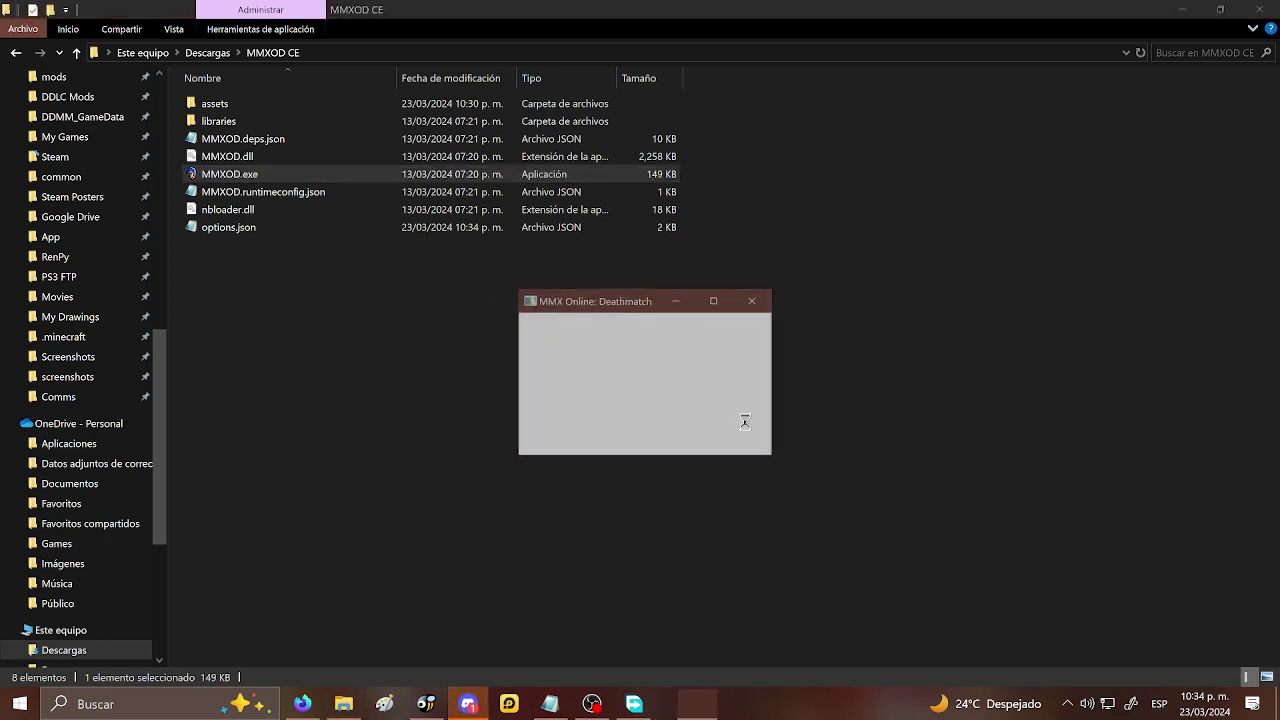
left_click(714, 300)
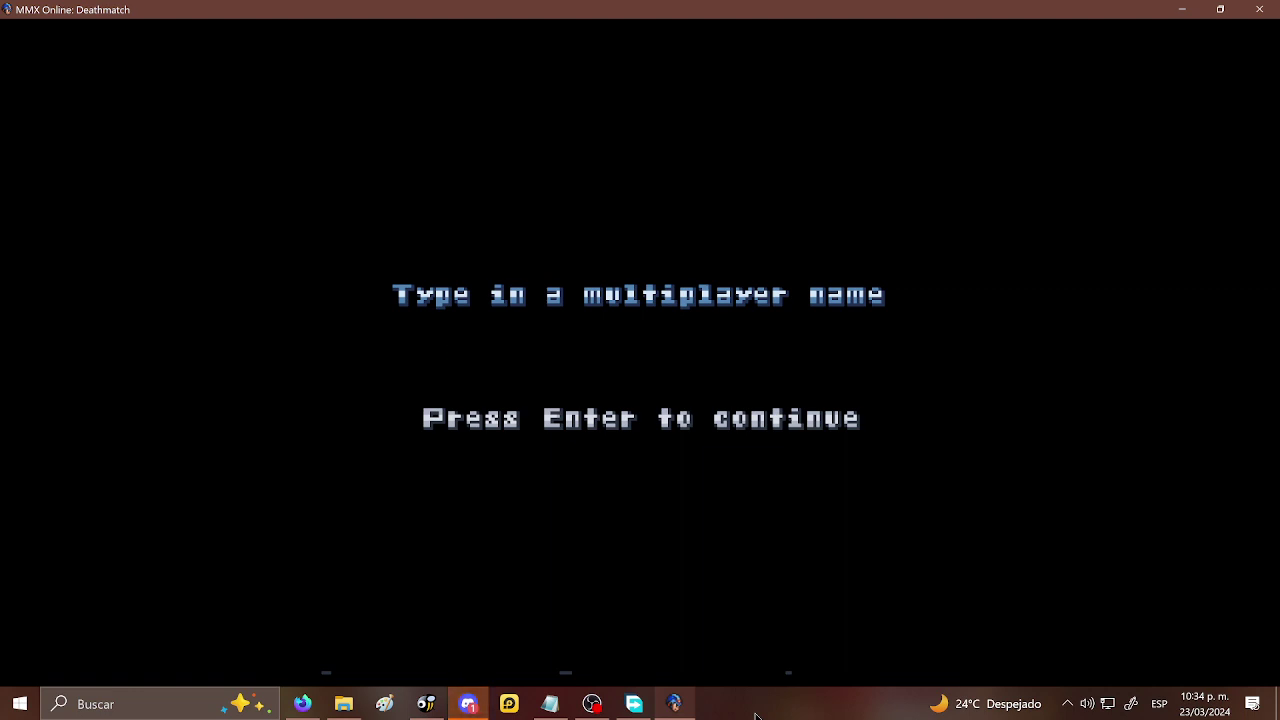
- Enter the multiplayer name and open the VS. CPU match setup
type("xedsin")
key("Return")
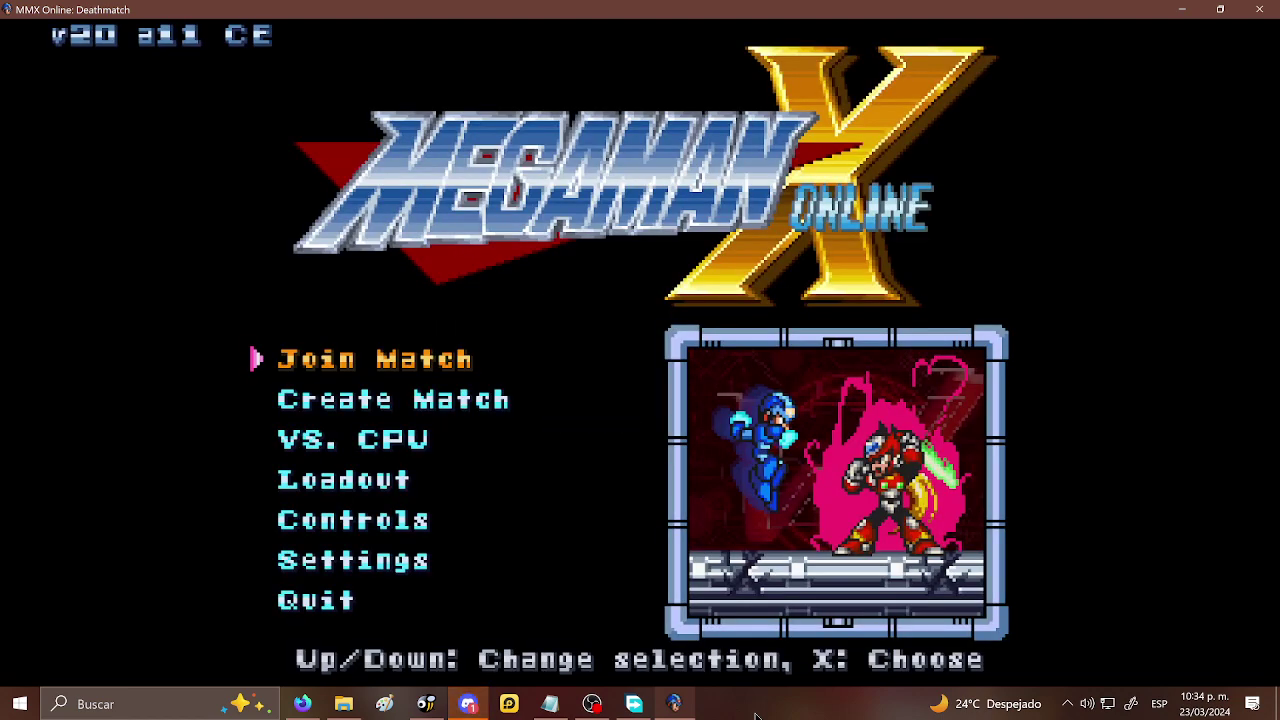
key("Down")
key("Down")
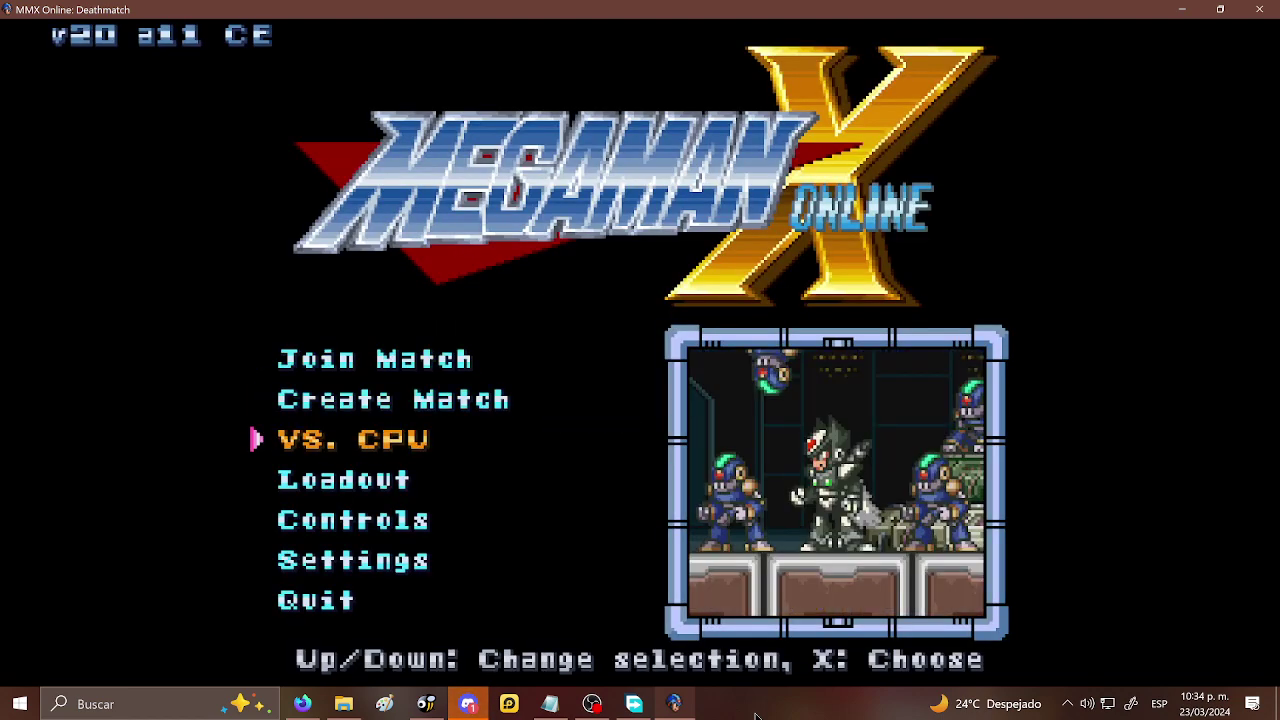
key("x")
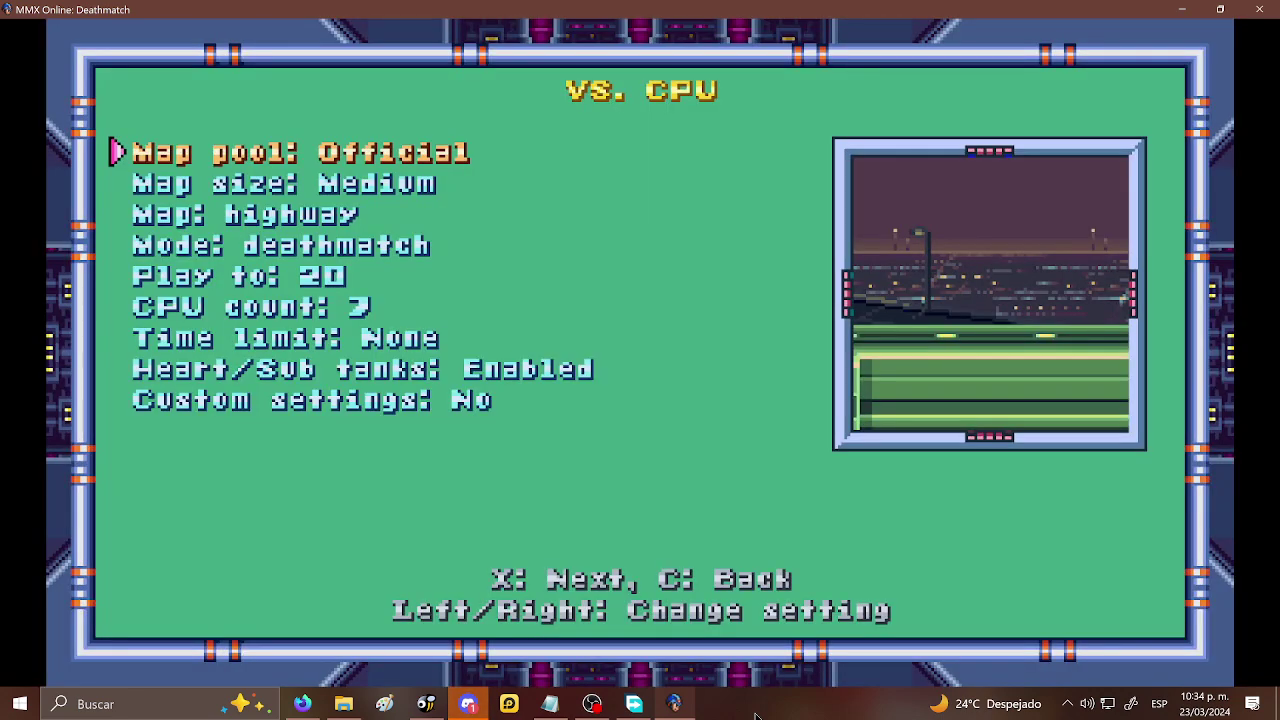
- Keep the mode on Deathmatch and browse the official maps to Missile Base
key("Down")
key("Down")
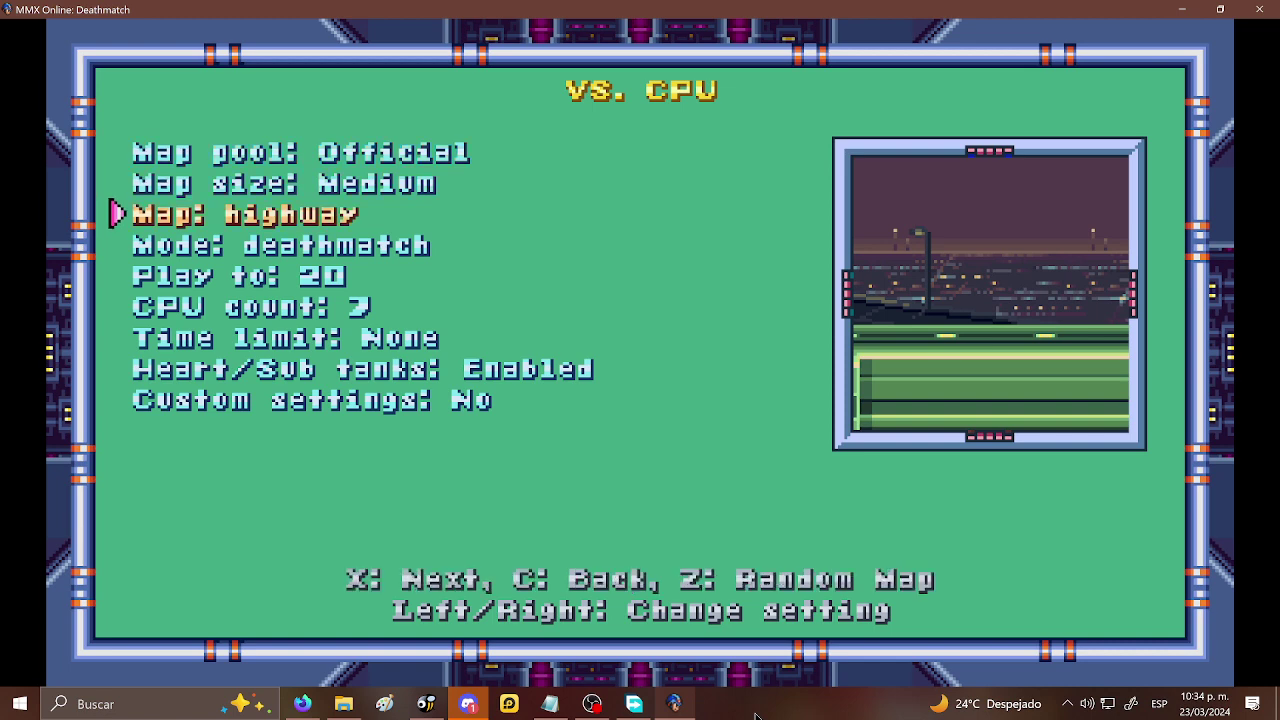
key("Down")
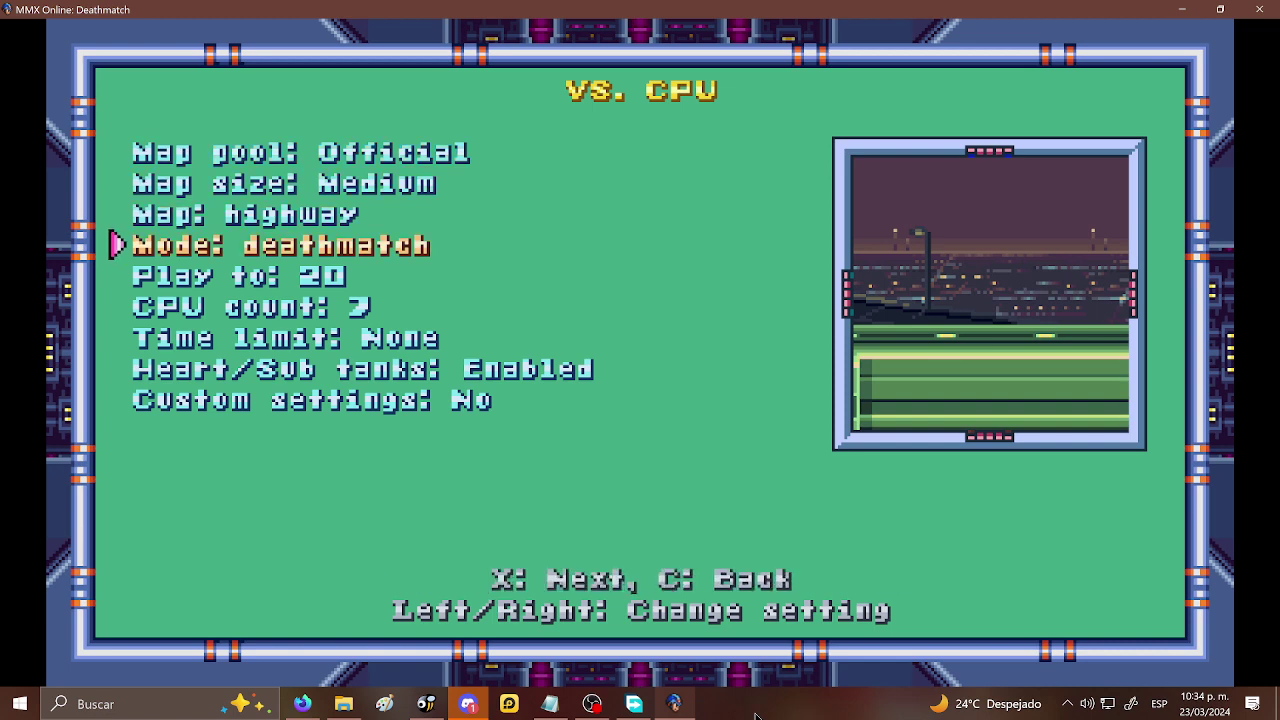
key("Down")
key("Up")
key("Right")
key("Left")
key("Up")
key("Right")
key("Right")
key("Right")
key("Right")
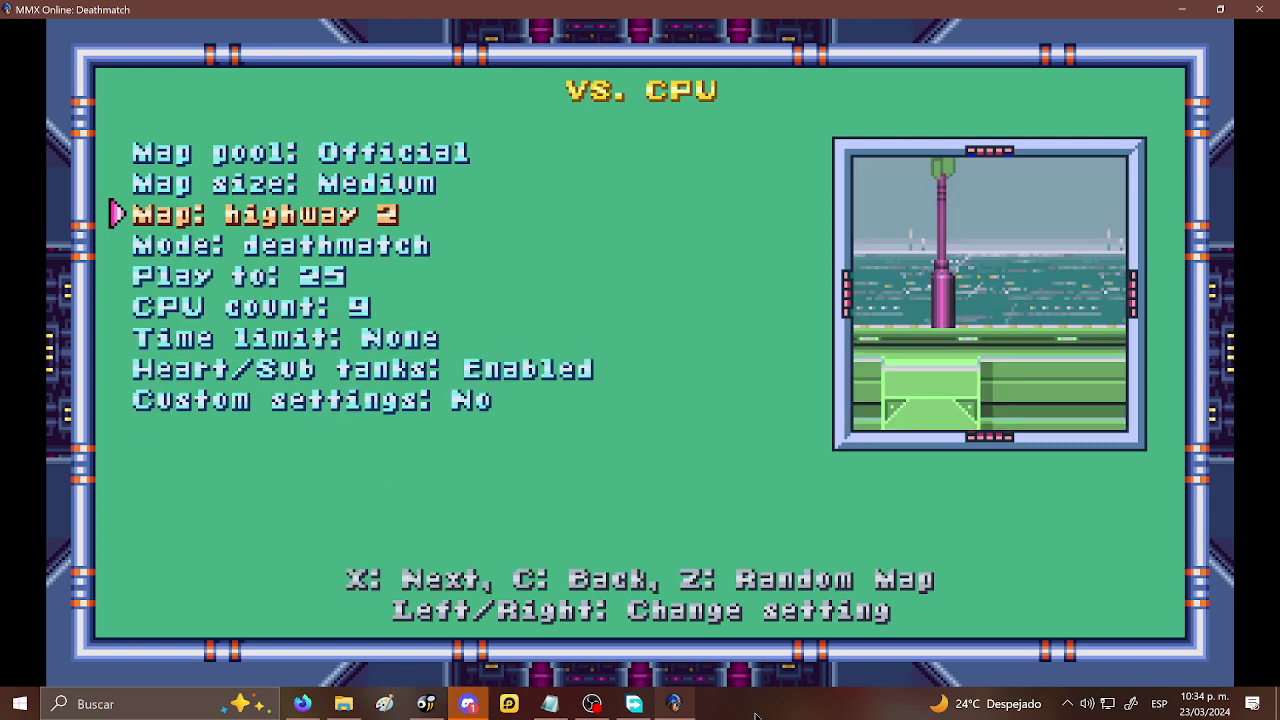
key("Right")
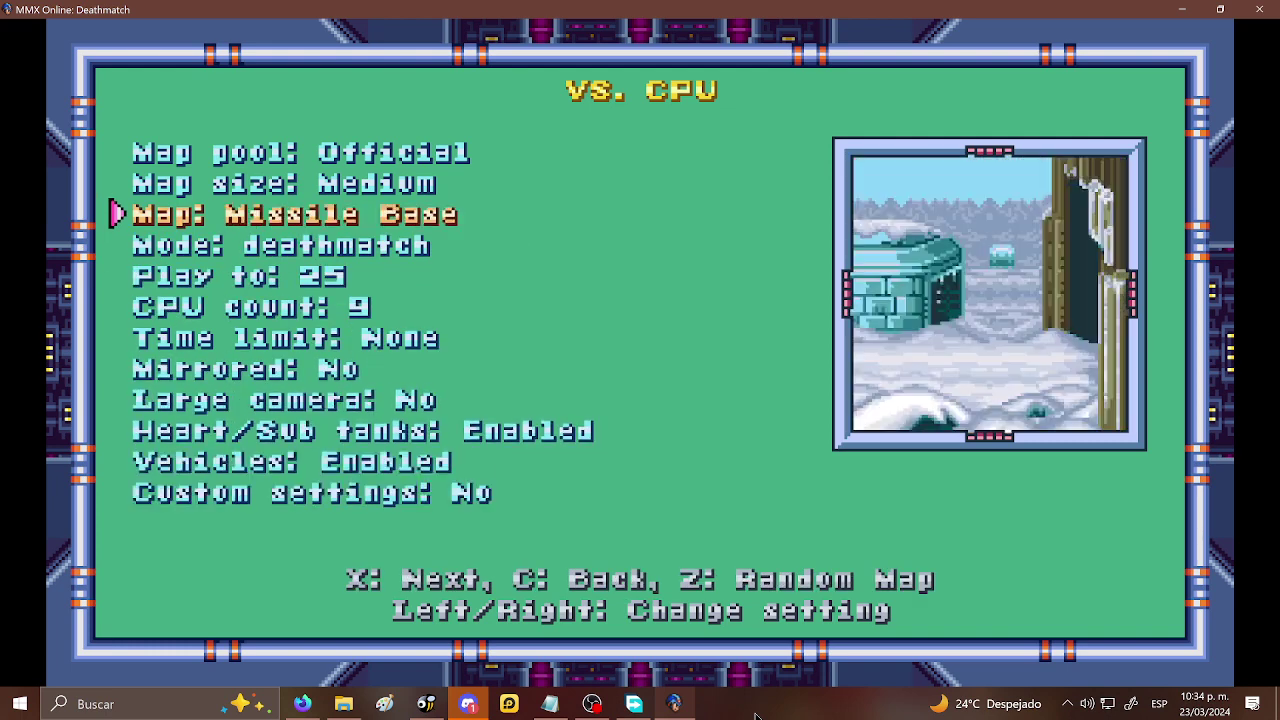
- Switch the map pool to Custom, choose Woodman stage 4K, and continue to character selection
key("Up")
key("Up")
key("Right")
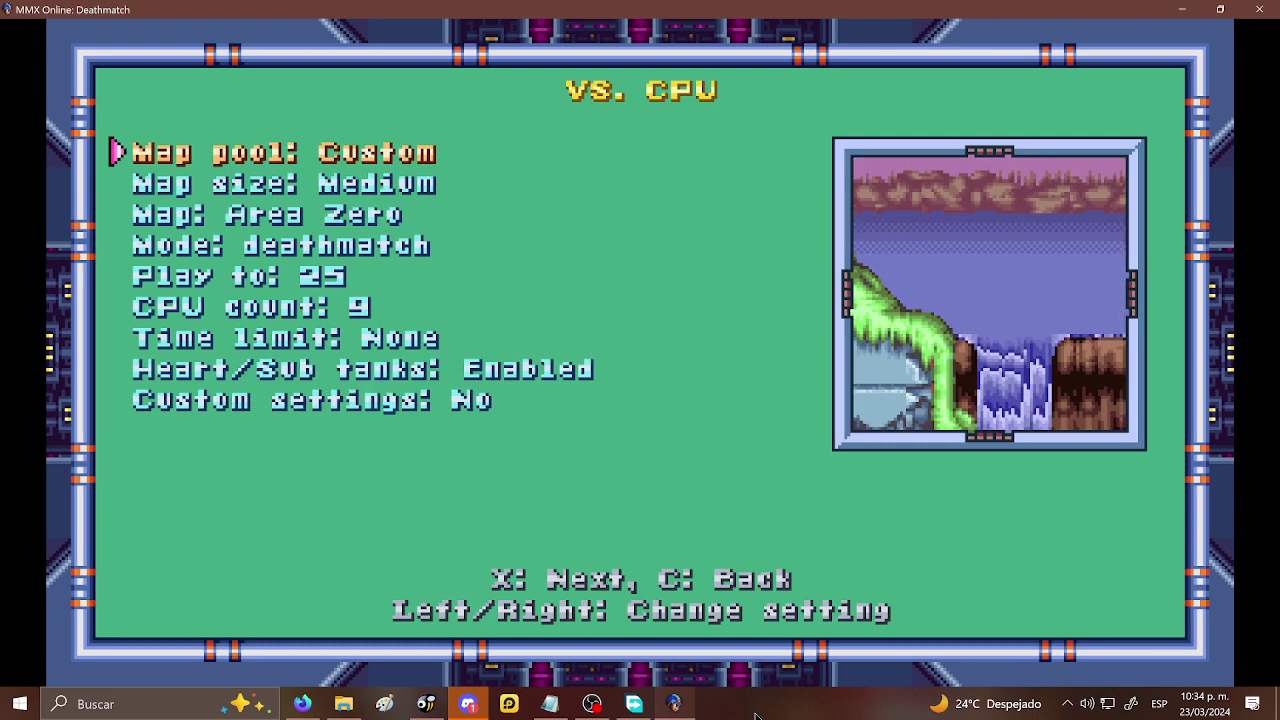
key("Down")
key("Down")
key("Right")
key("Right")
key("Right")
key("Right")
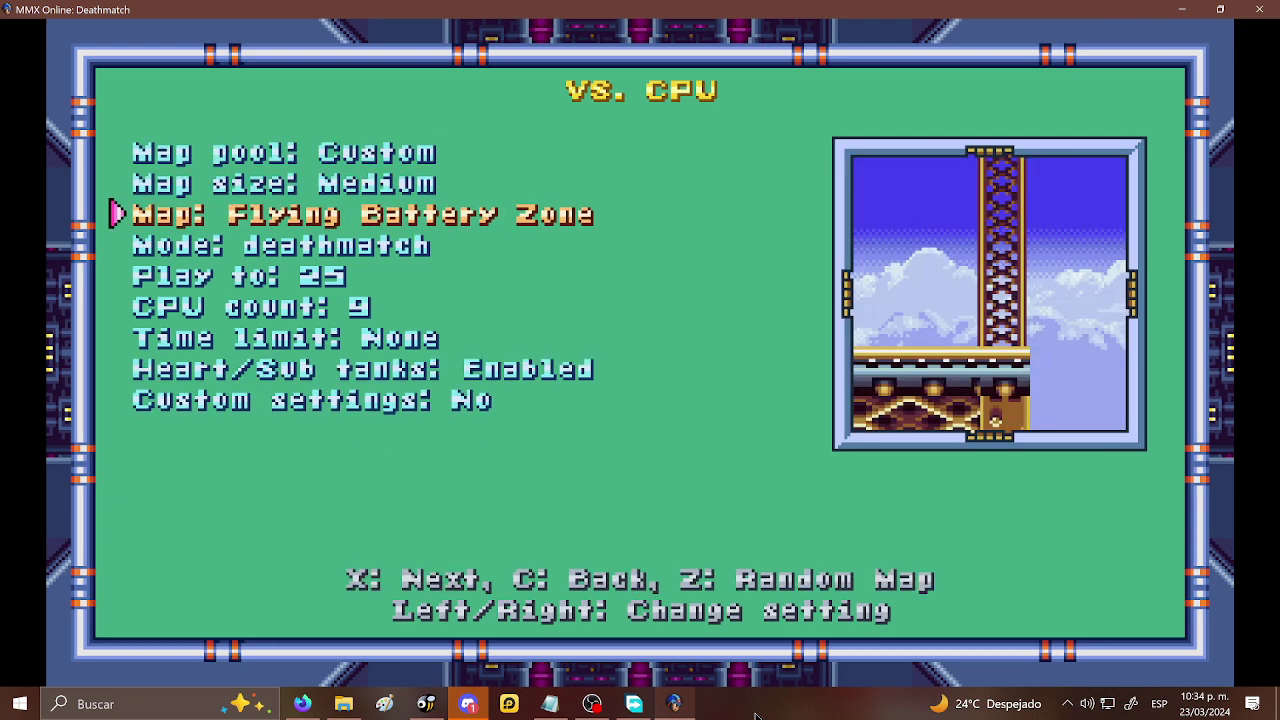
key("Right")
key("Right")
key("Right")
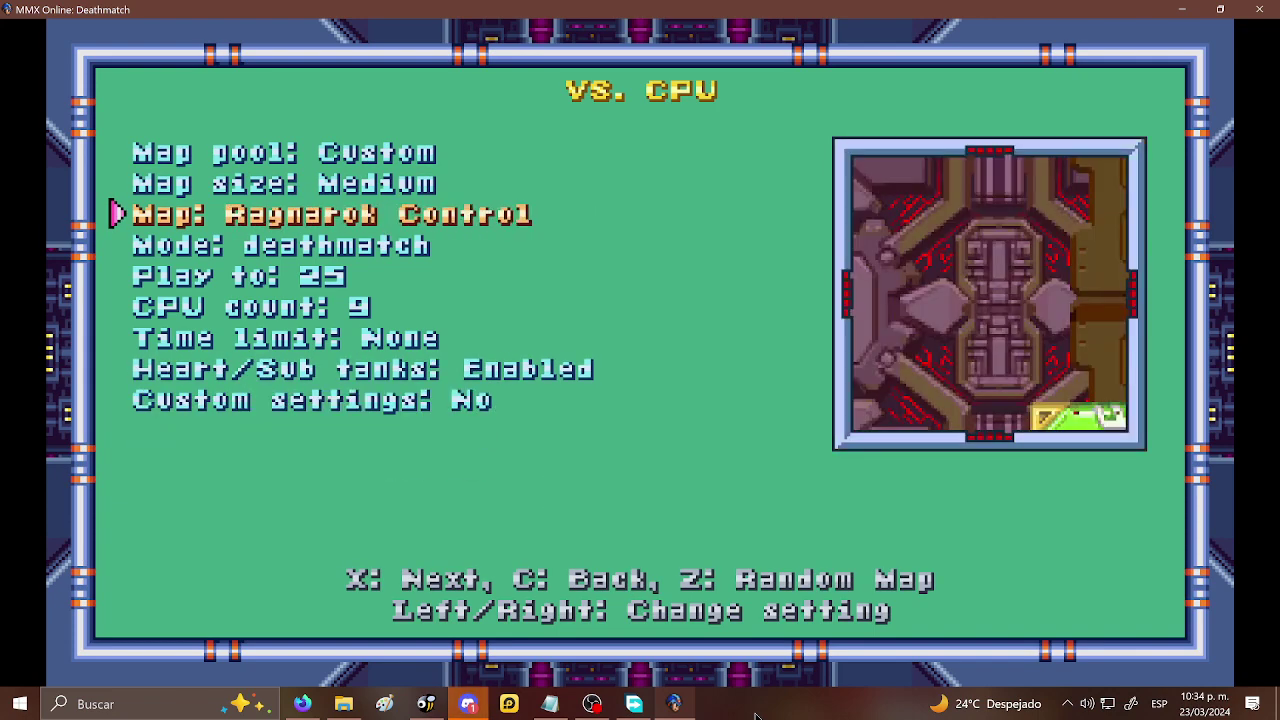
key("Left")
key("Left")
key("Left")
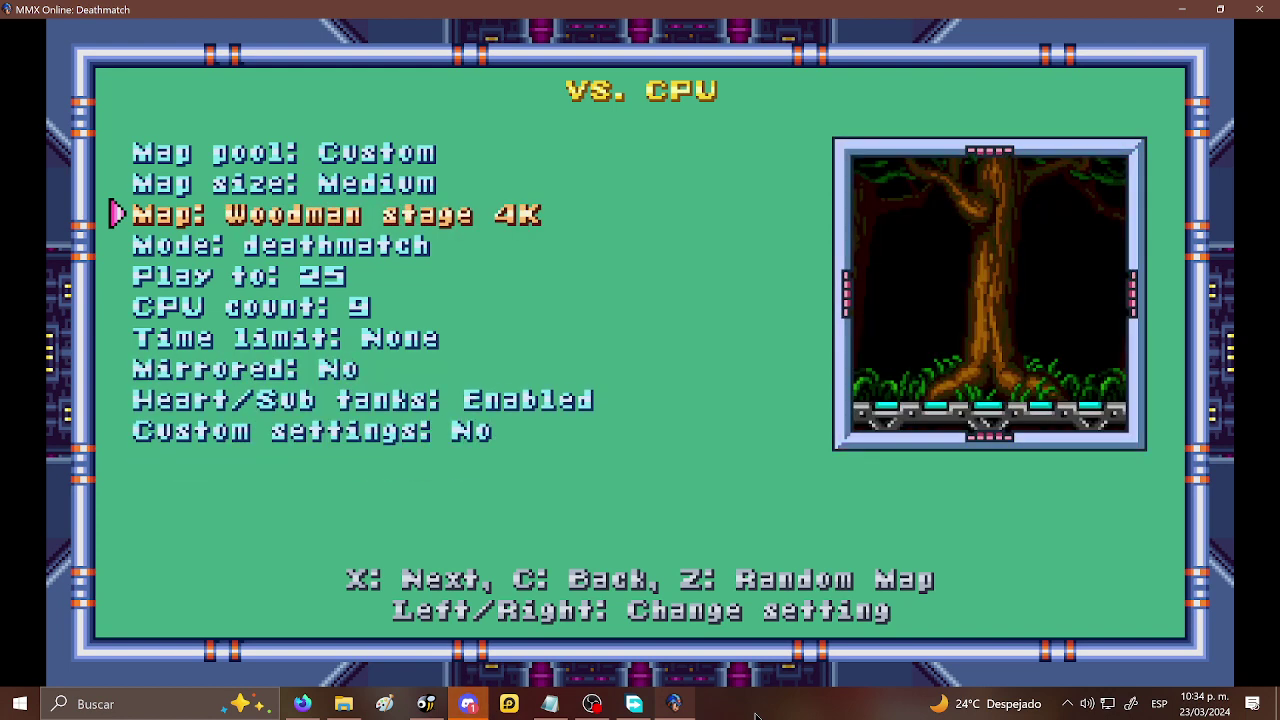
key("x")
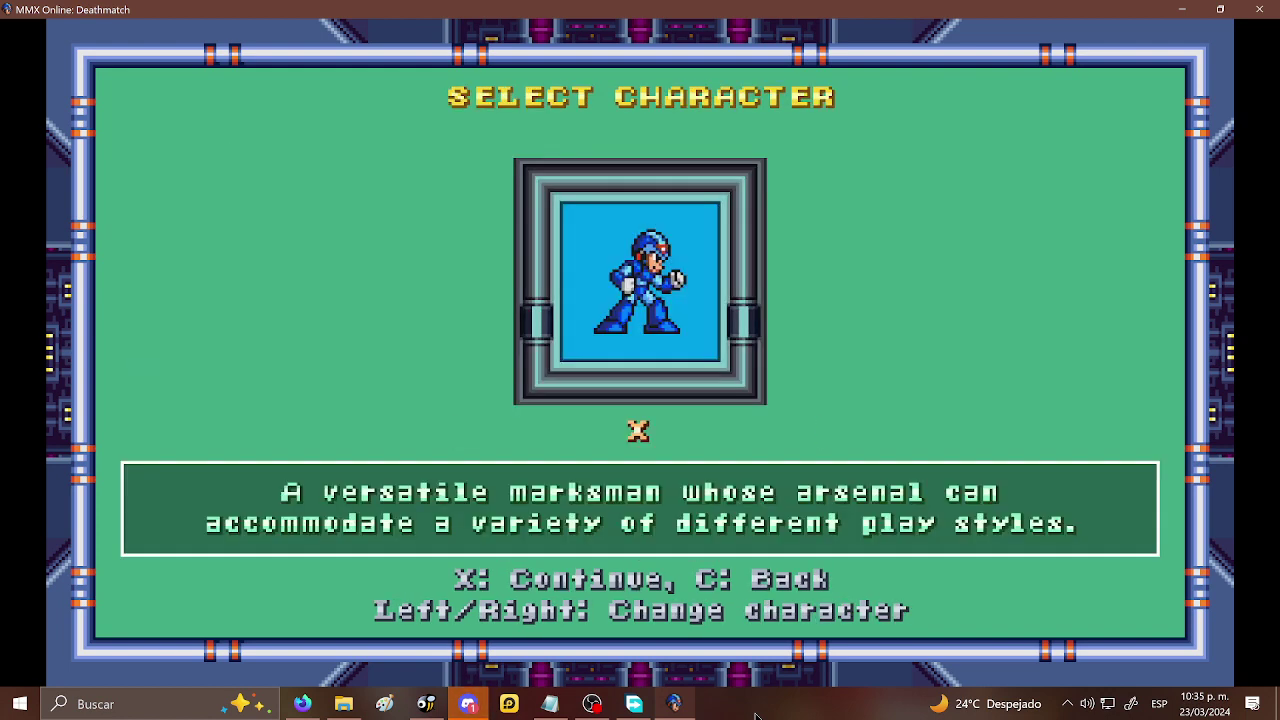
- Pick X as the character and start the deathmatch
mouse_move(426, 702)
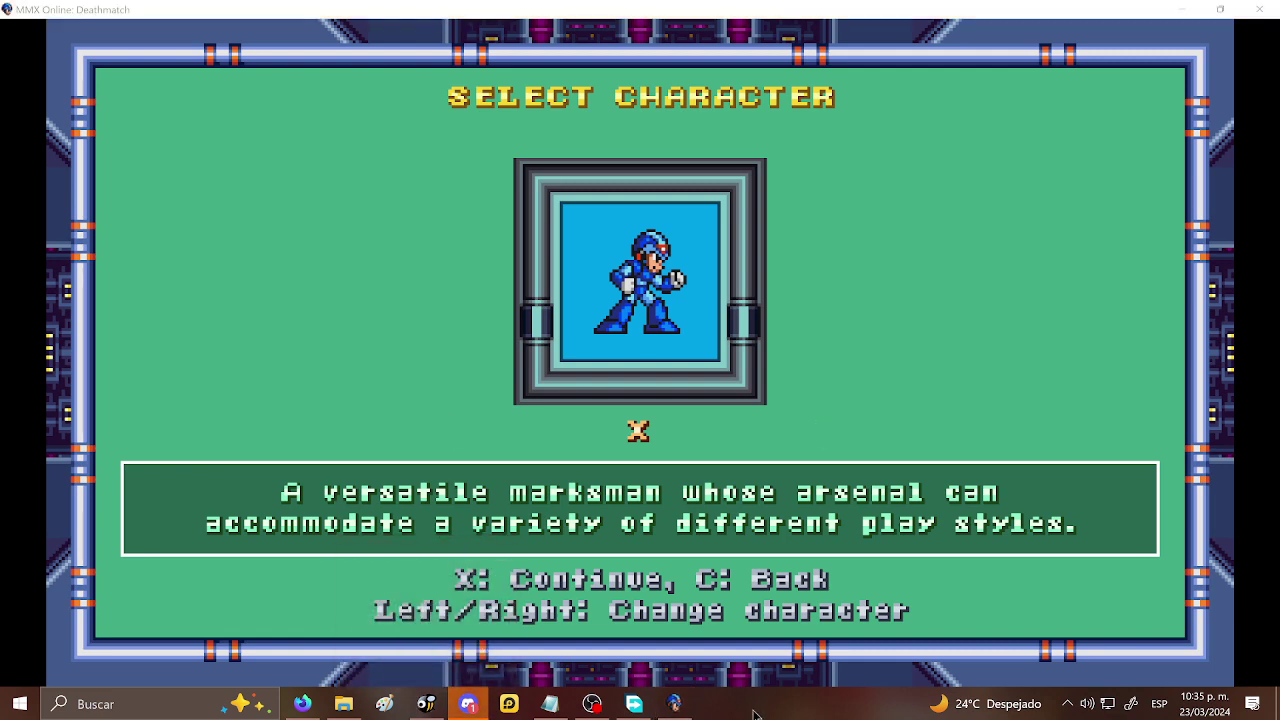
key("x")
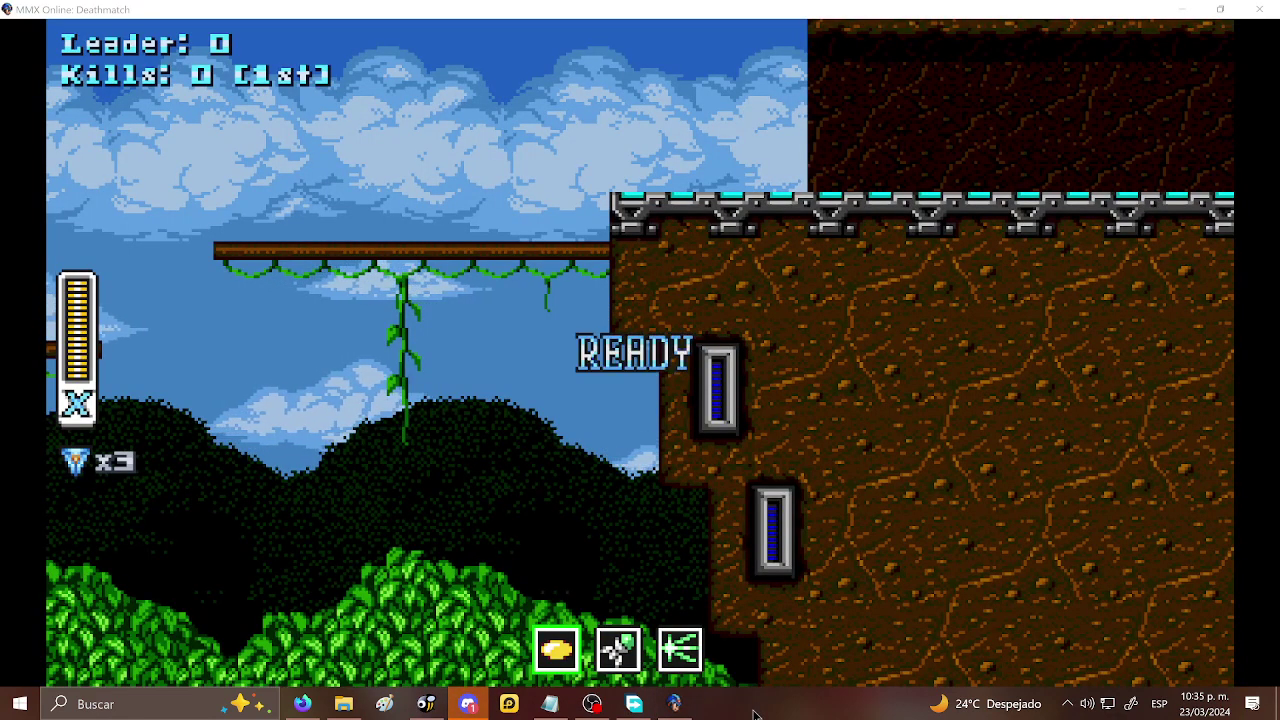
key("Left")
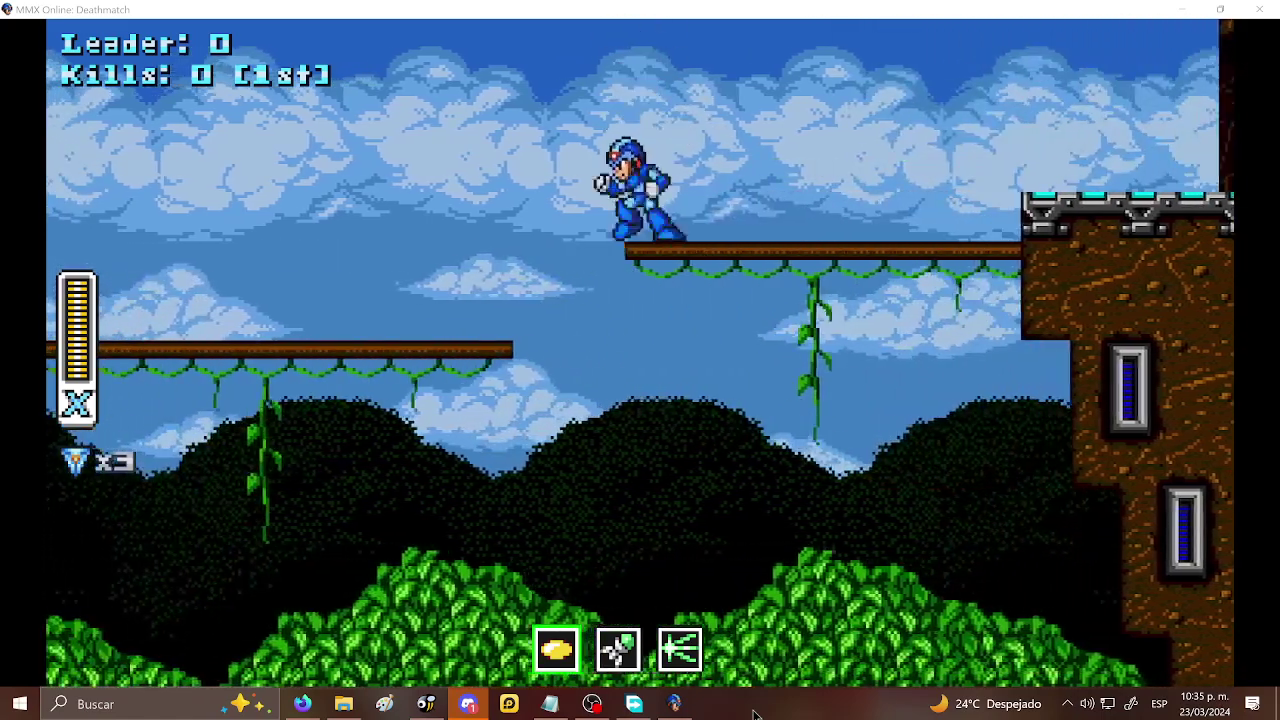
key("Right")
- Pause the match and go to Settings > General settings
key("Escape")
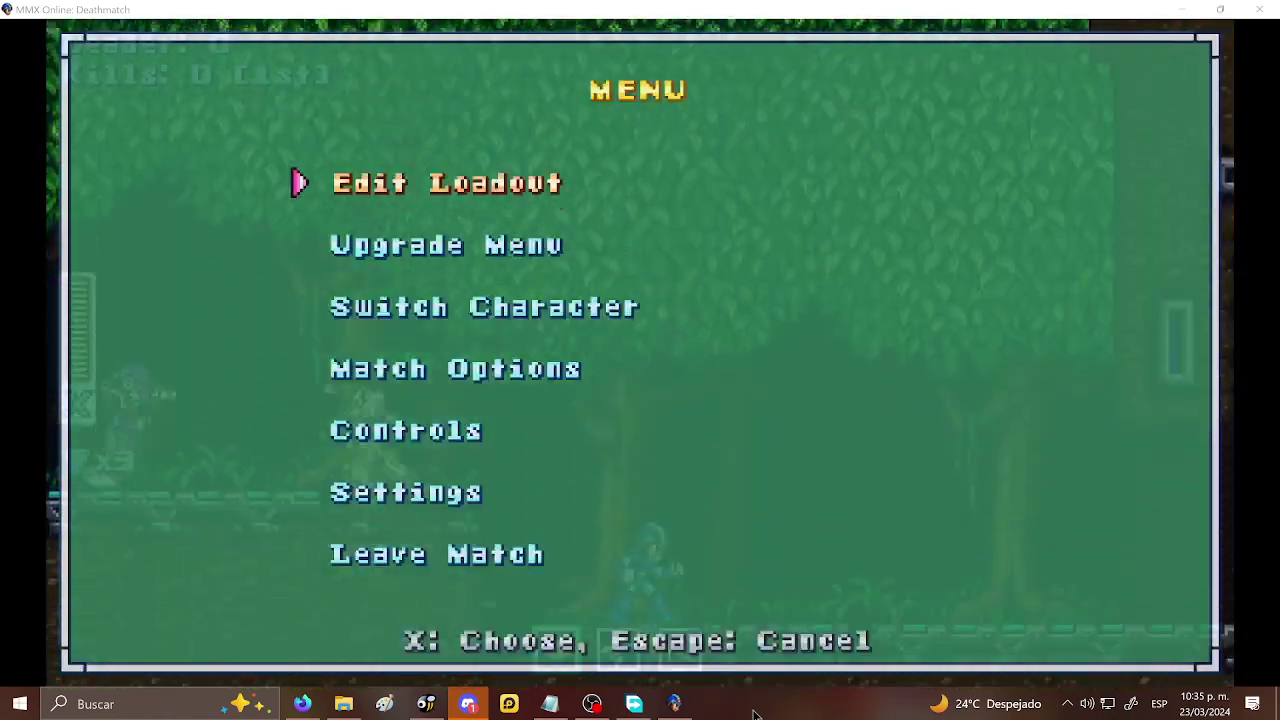
key("Down")
key("Down")
key("Down")
key("Down")
key("Down")
key("x")
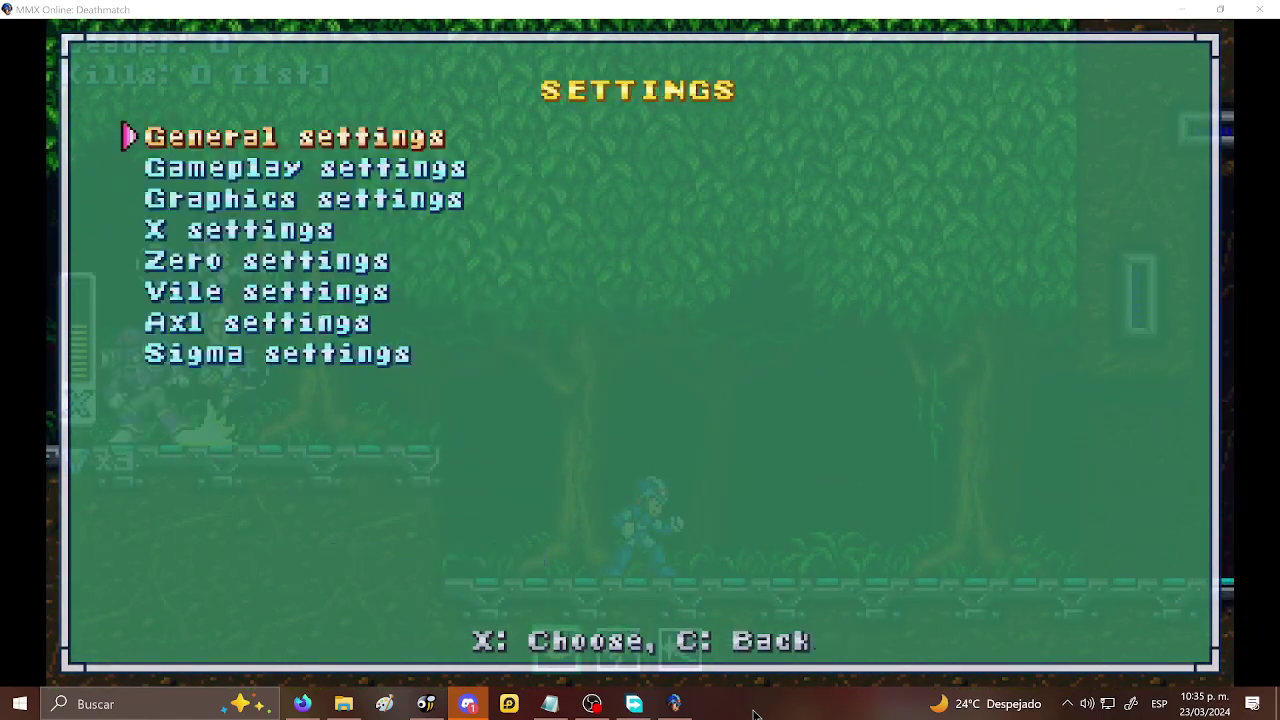
key("Down")
key("Up")
key("Down")
key("Down")
key("Up")
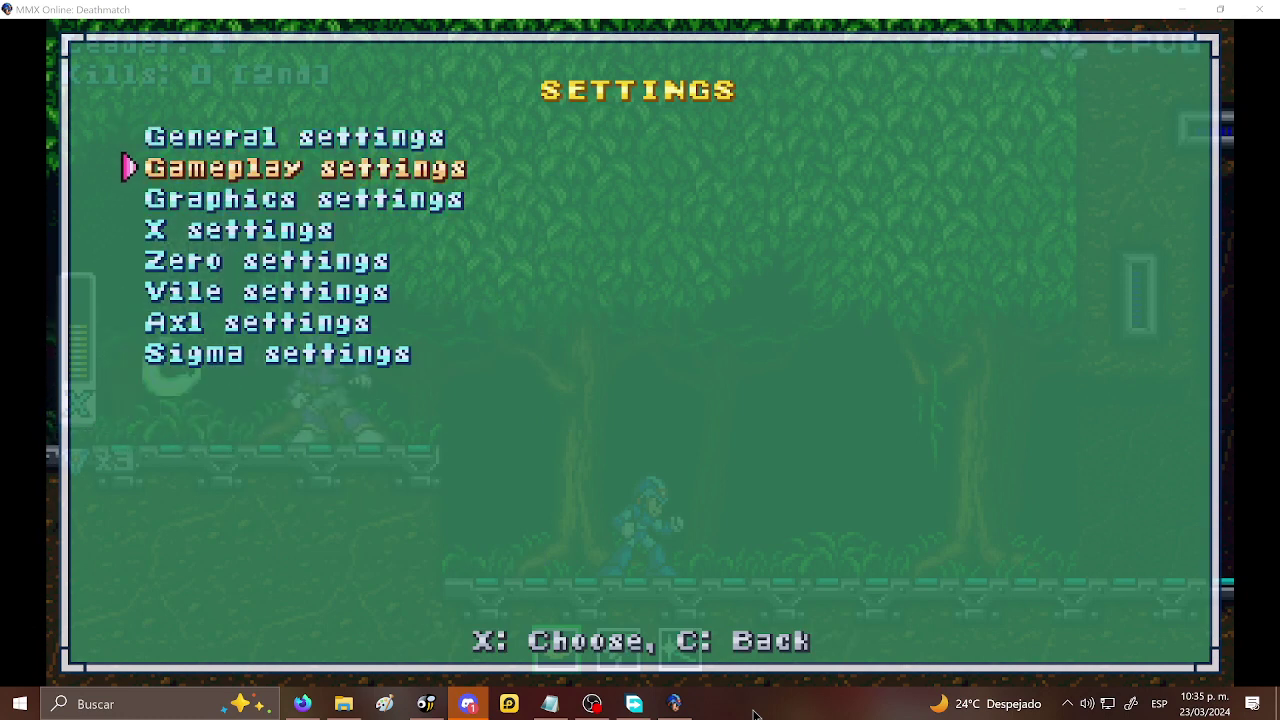
key("Up")
- Lower Music Volume to 32 and Sound Volume to 30, then return to the match
key("x")
key("Left")
key("Left")
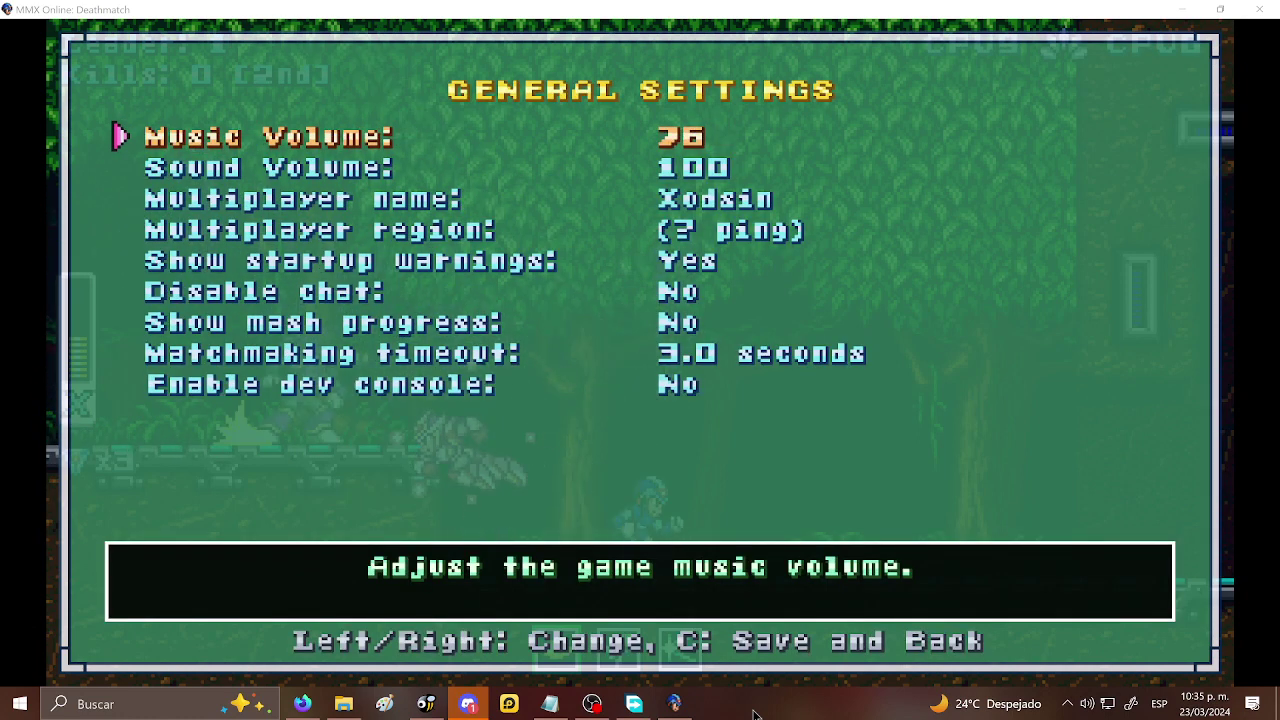
key("Down")
key("Left")
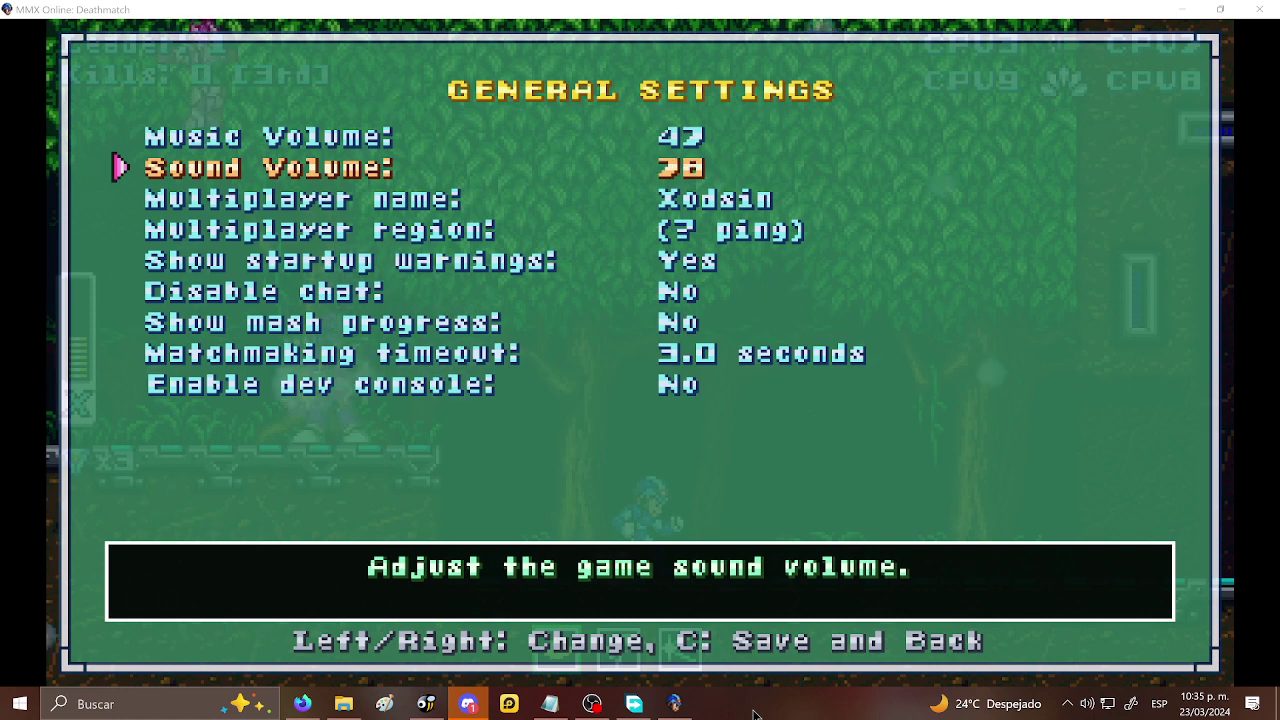
key("Left")
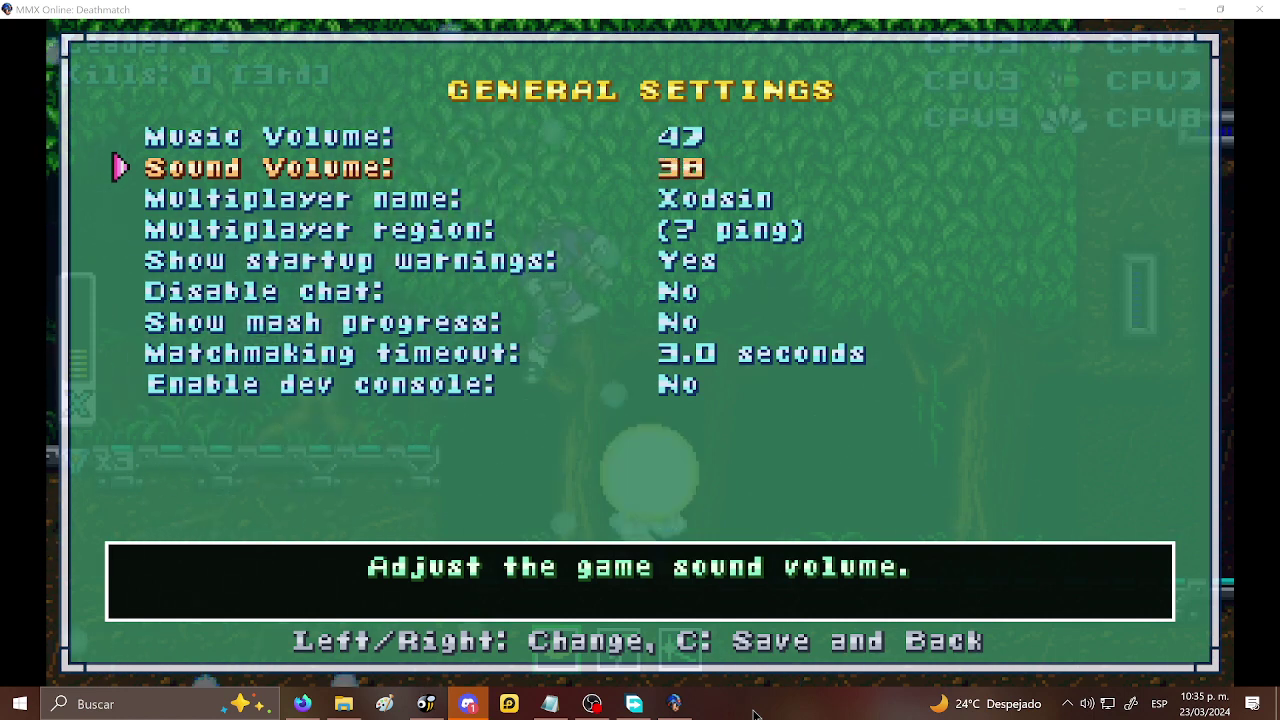
key("Up")
key("Left")
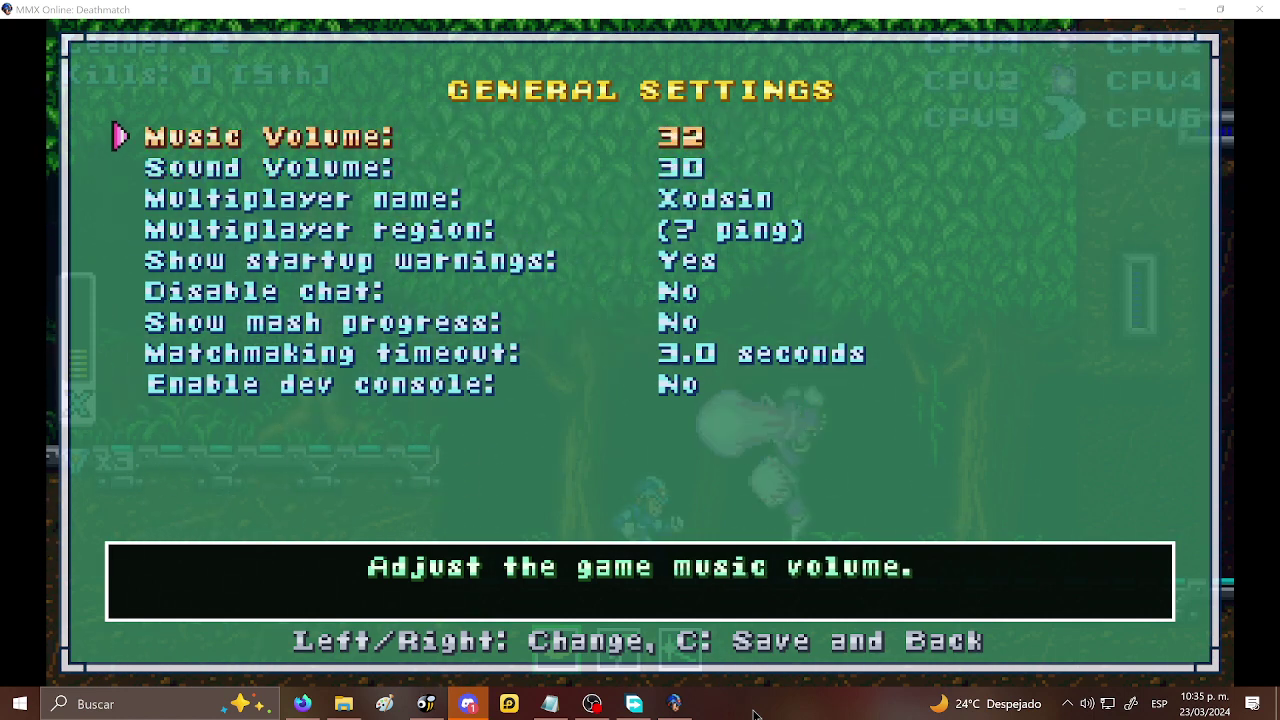
key("c")
key("c")
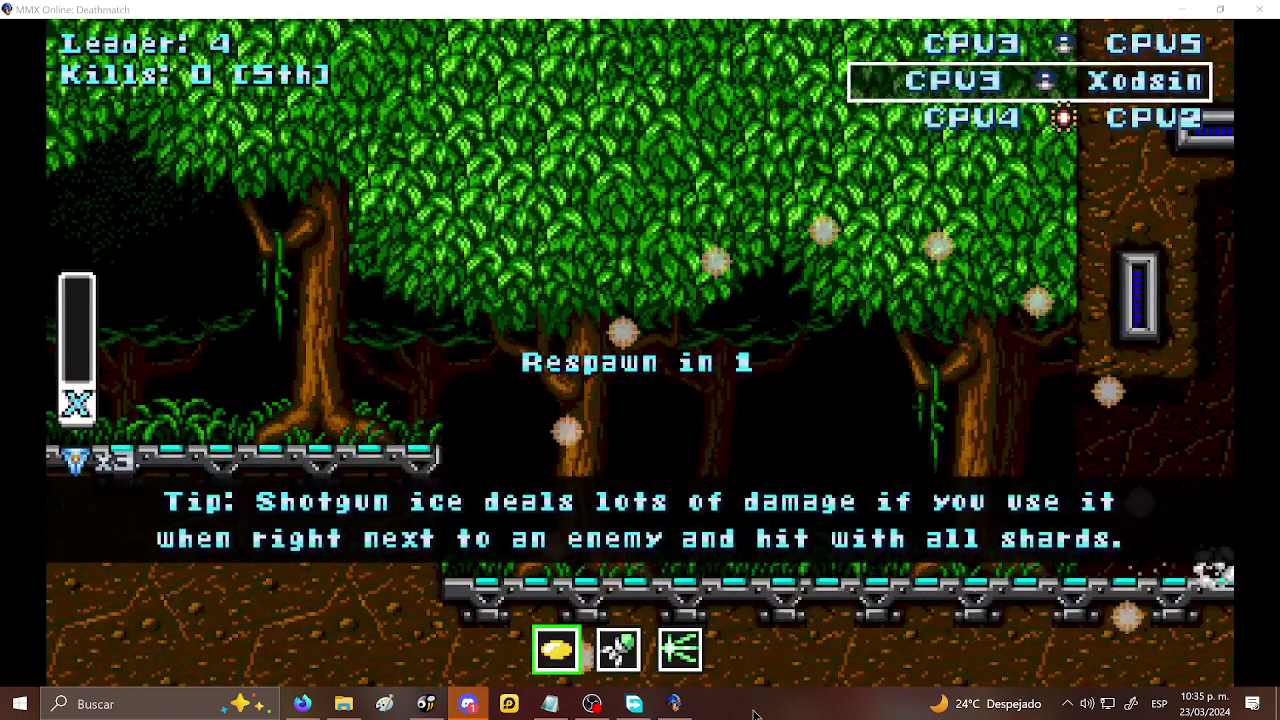
- Switch to the third weapon and climb the jungle platforms attacking the CPU enemies
key("Right")
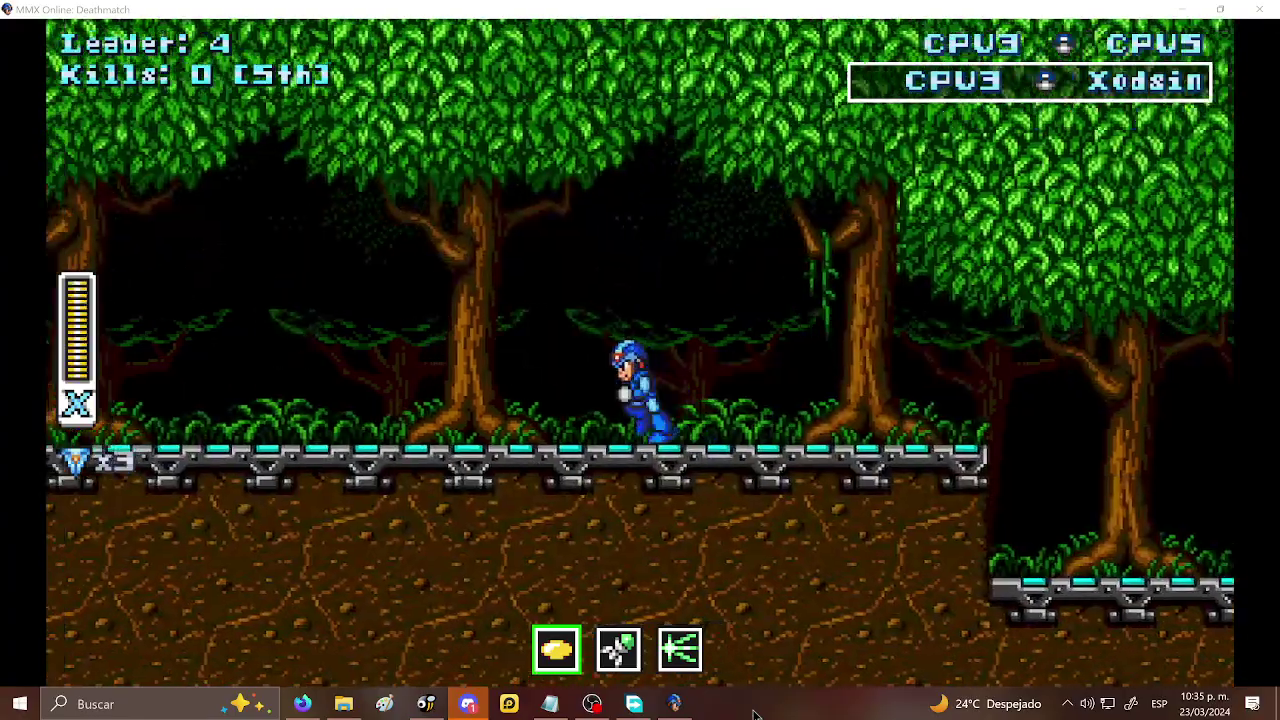
key("2")
key("Left")
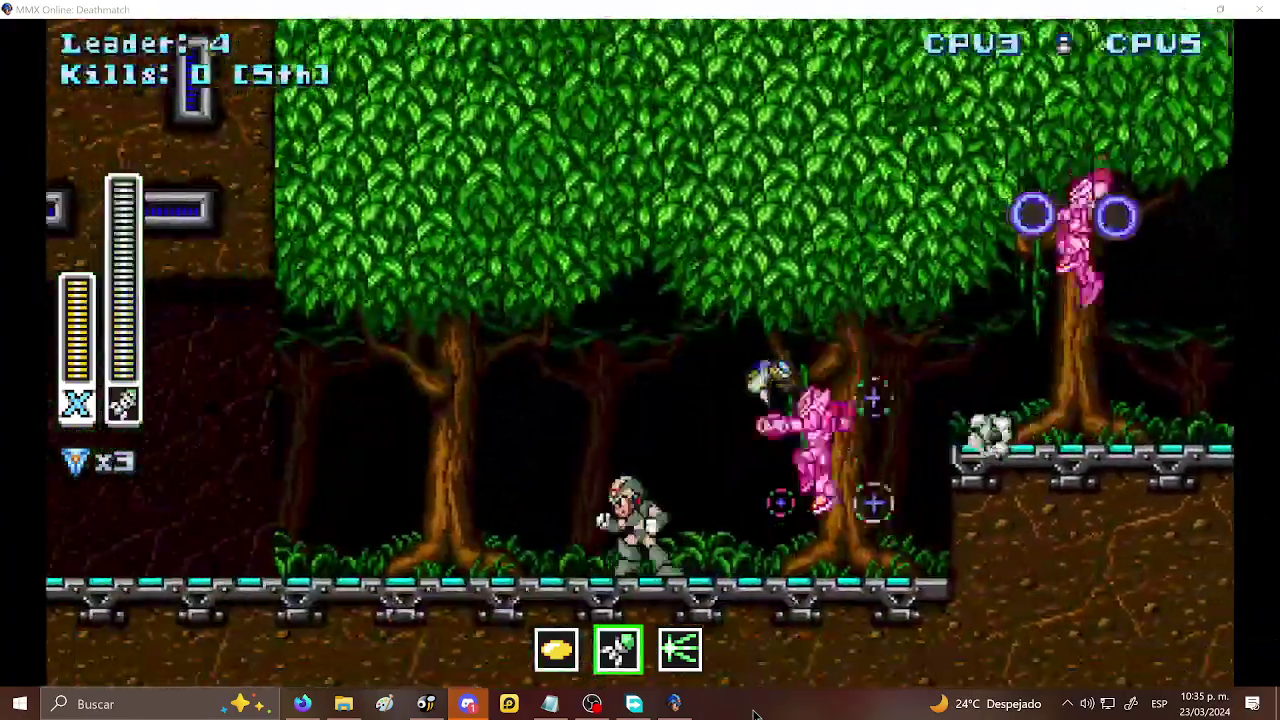
key("3")
key("Right")
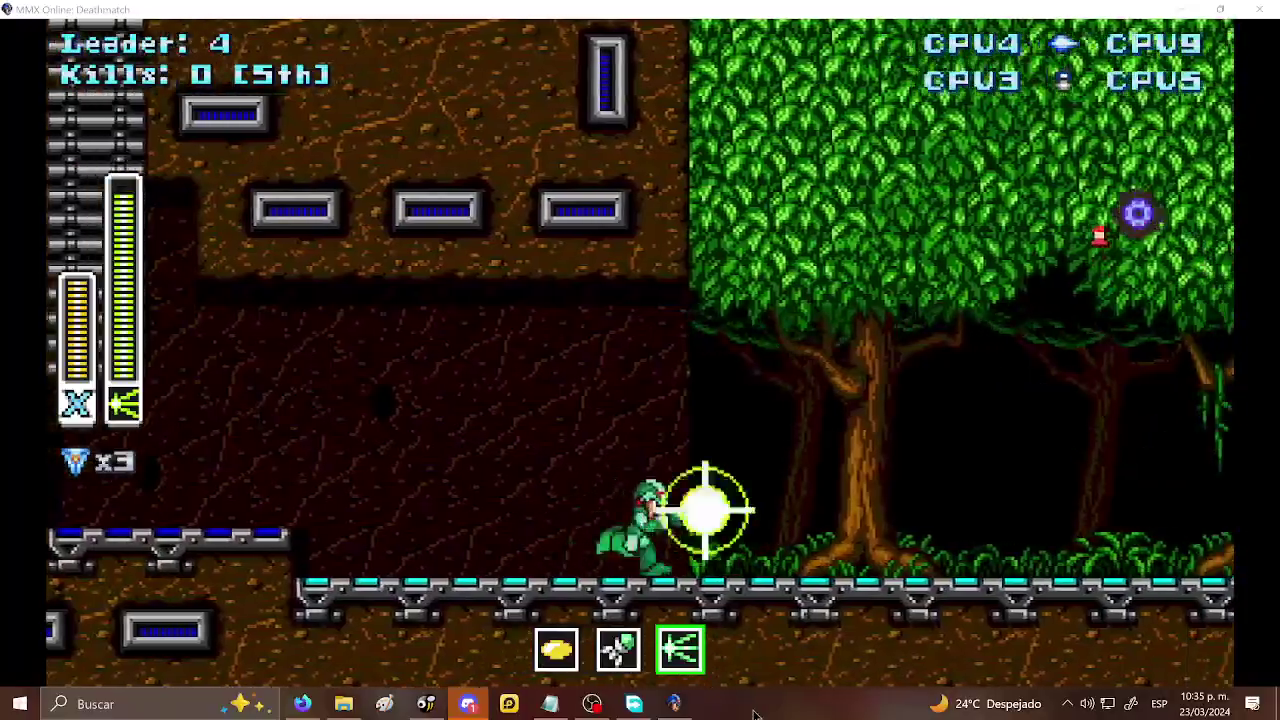
key("z")
key("Right")
key("z")
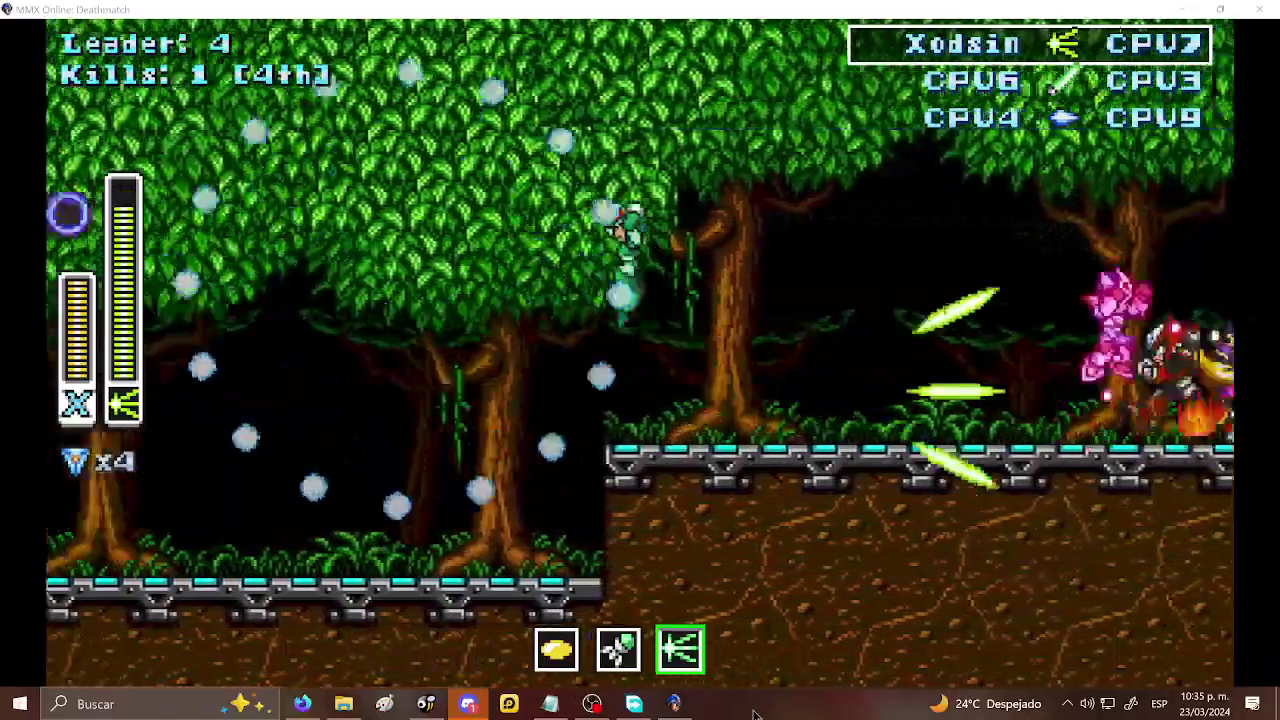
key("Left")
key("z")
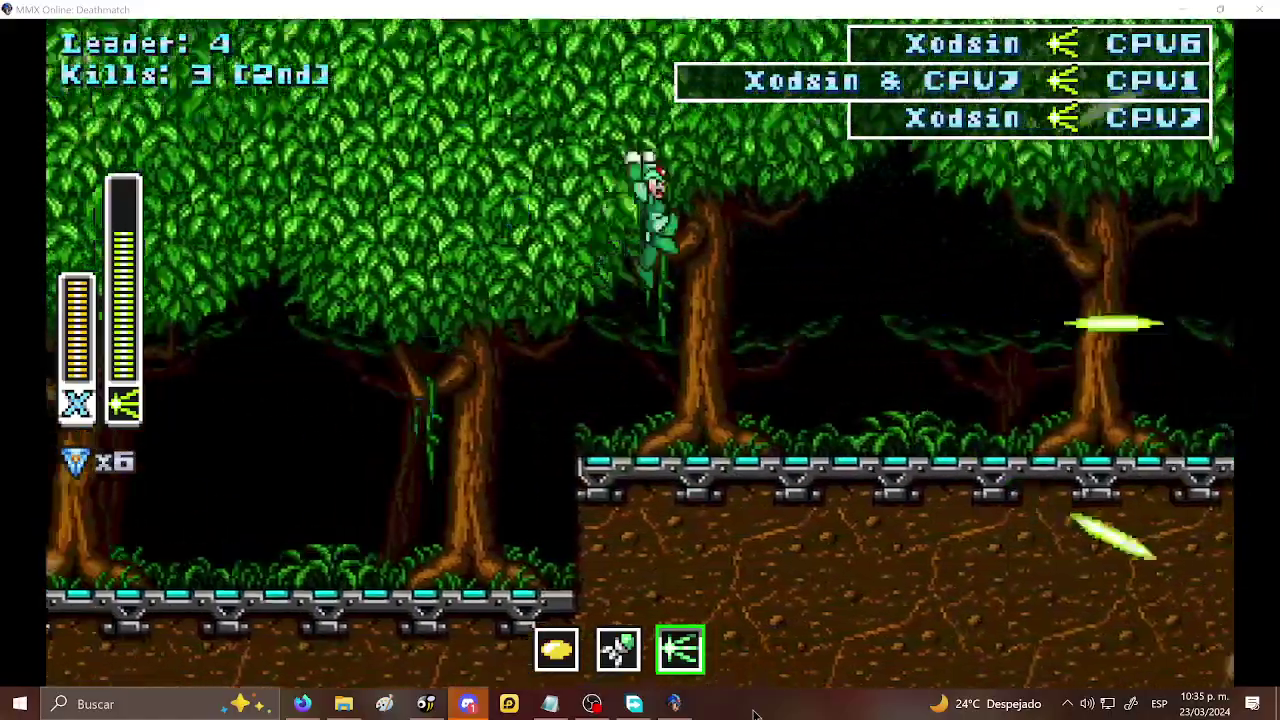
key("Right")
key("x")
key("Left")
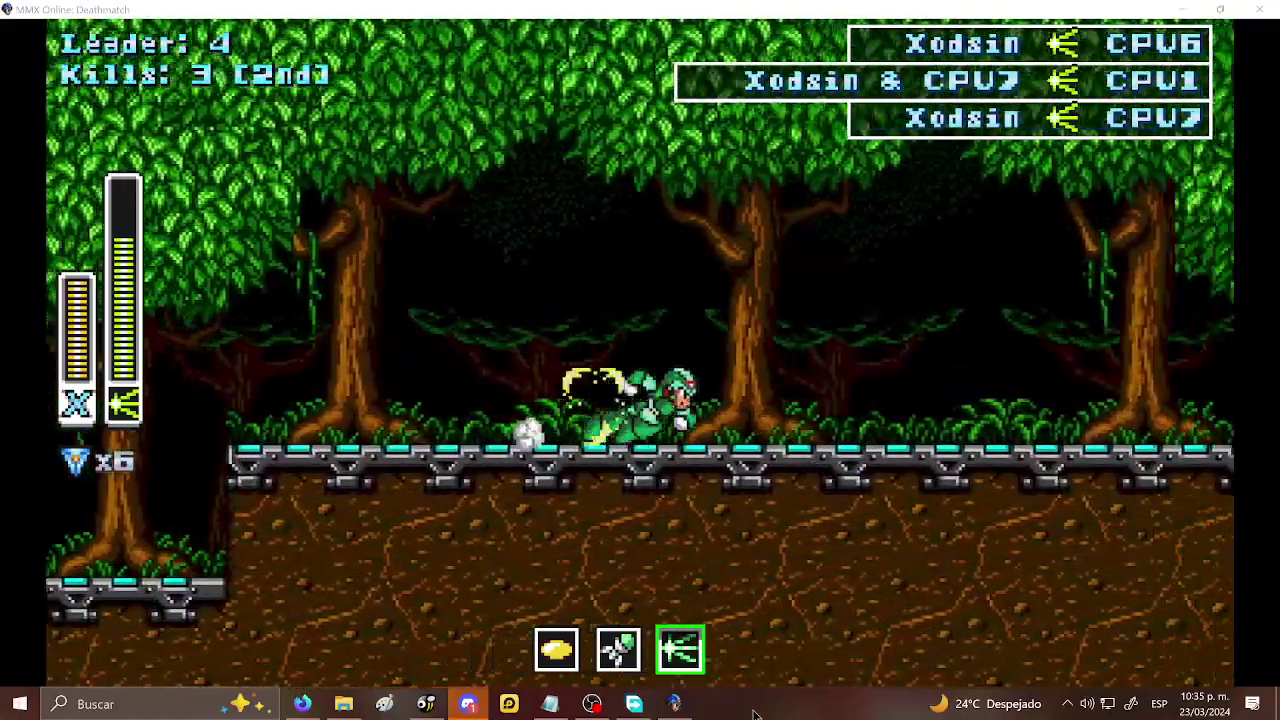
- Fire charged and triple shots at opponents to score kills up to 5
key("Right")
key("z")
key("x")
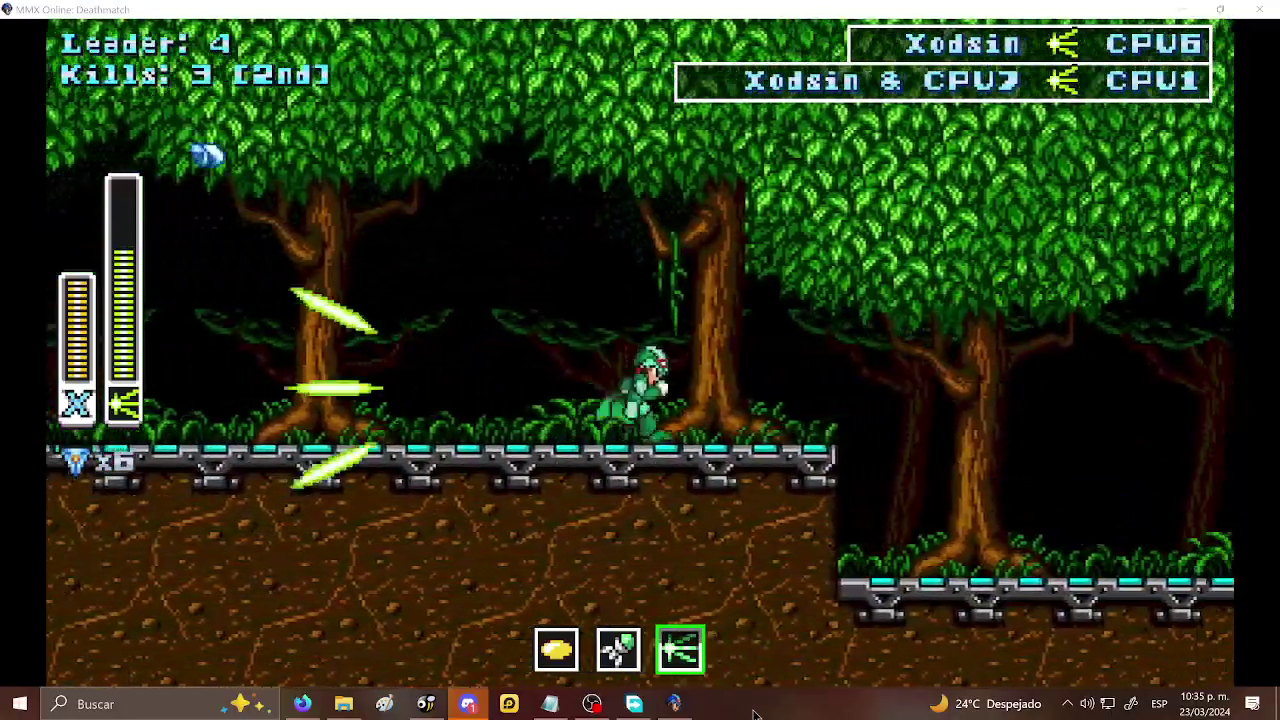
key("Right")
key("z")
key("x")
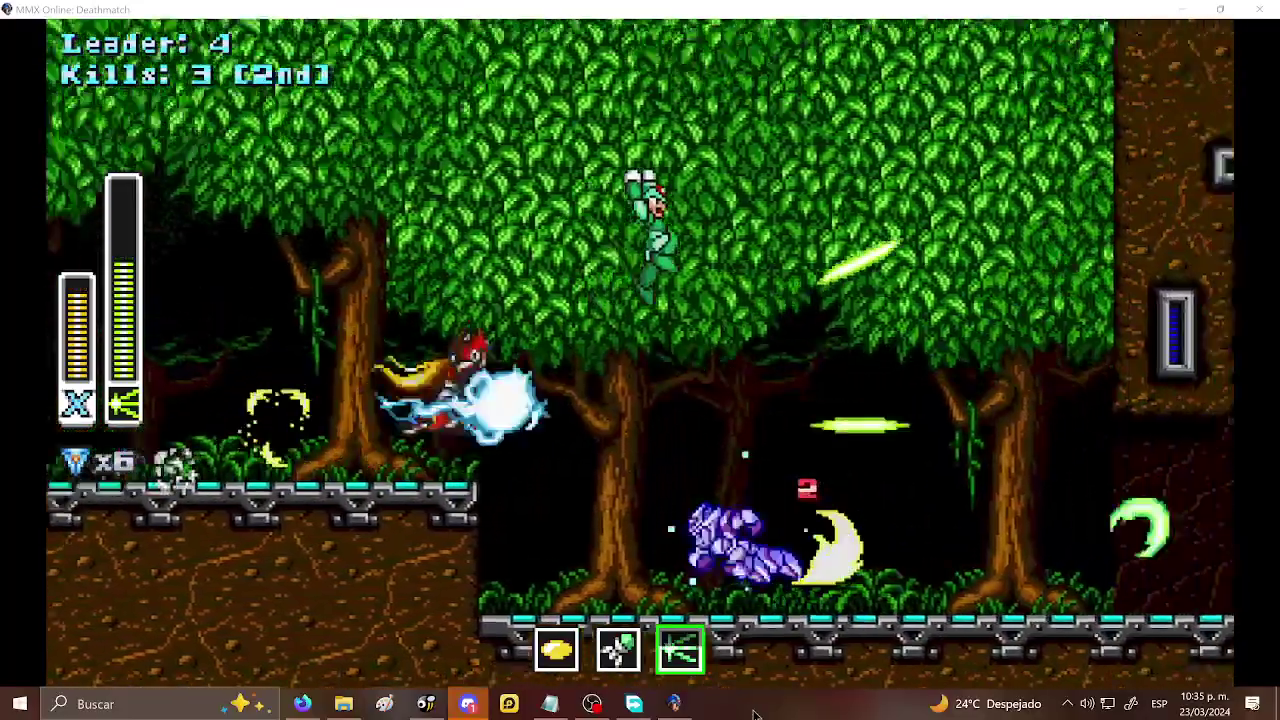
key("Right")
key("Left")
key("x")
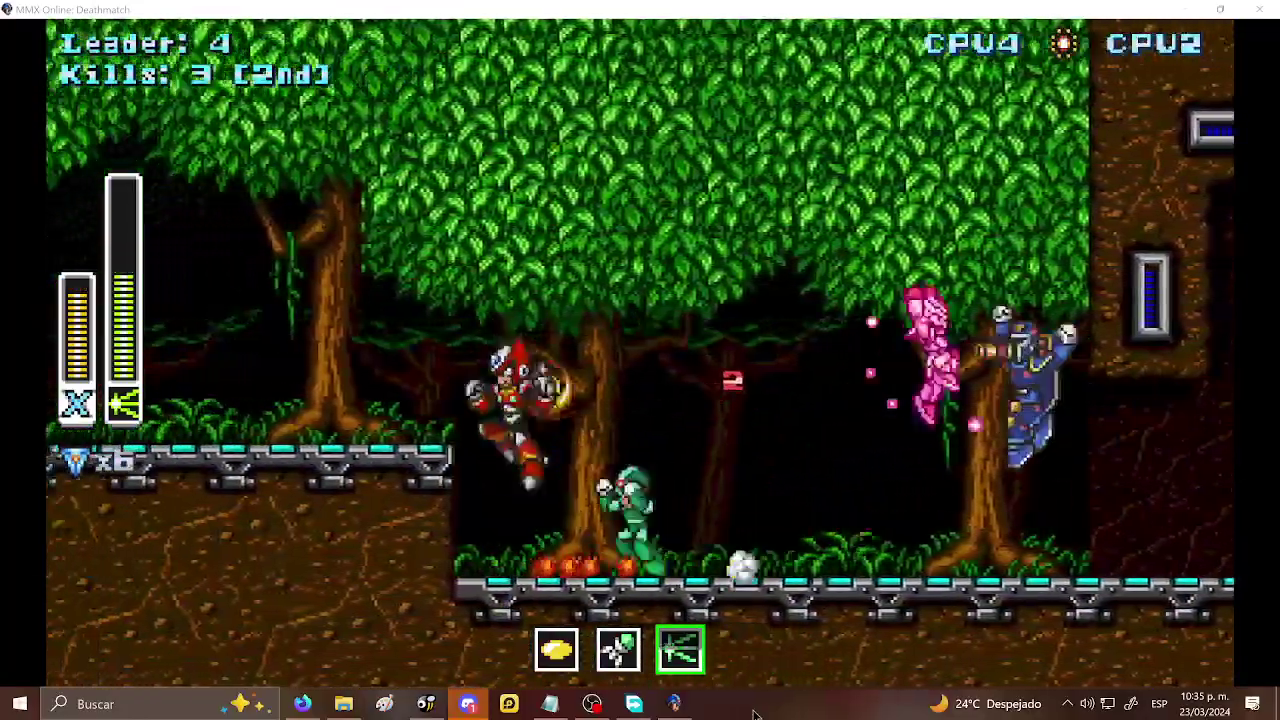
key("x")
key("Left")
key("z")
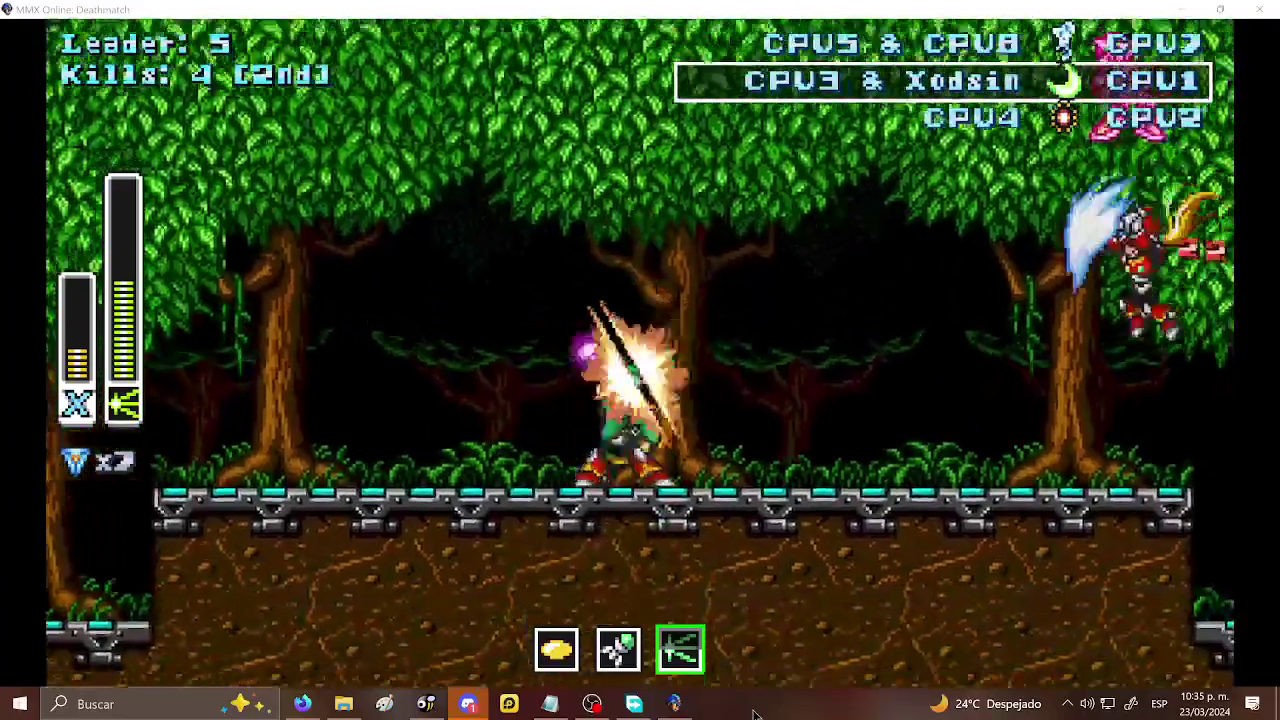
key("Left")
key("z")
key("x")
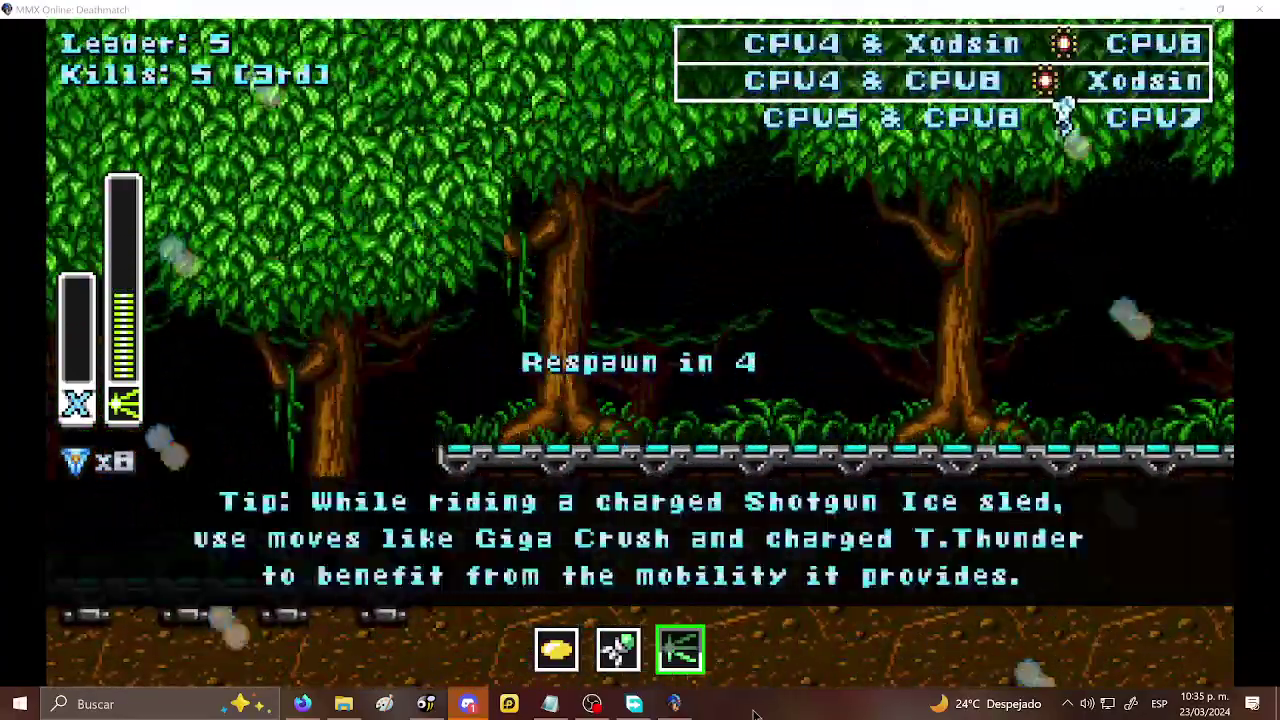
- Pause the match, glance at Match Options, and view the controller button bindings list
key("Escape")
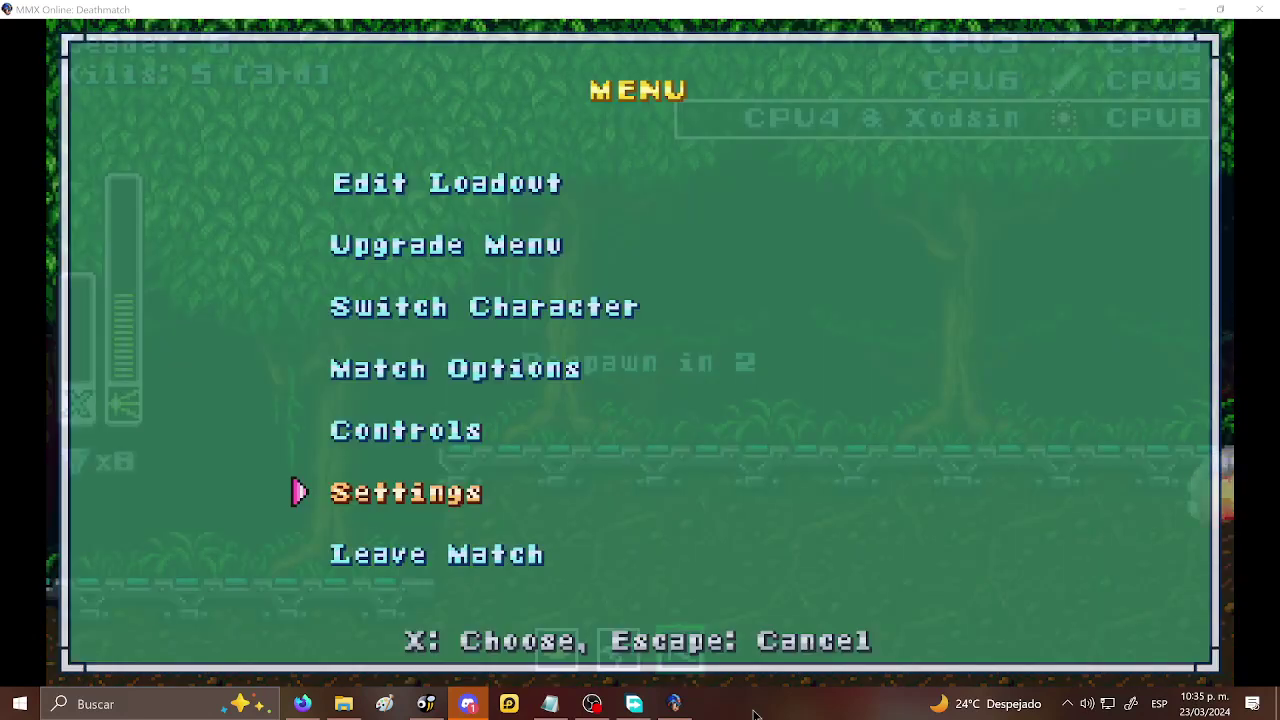
key("Up")
key("Up")
key("x")
key("c")
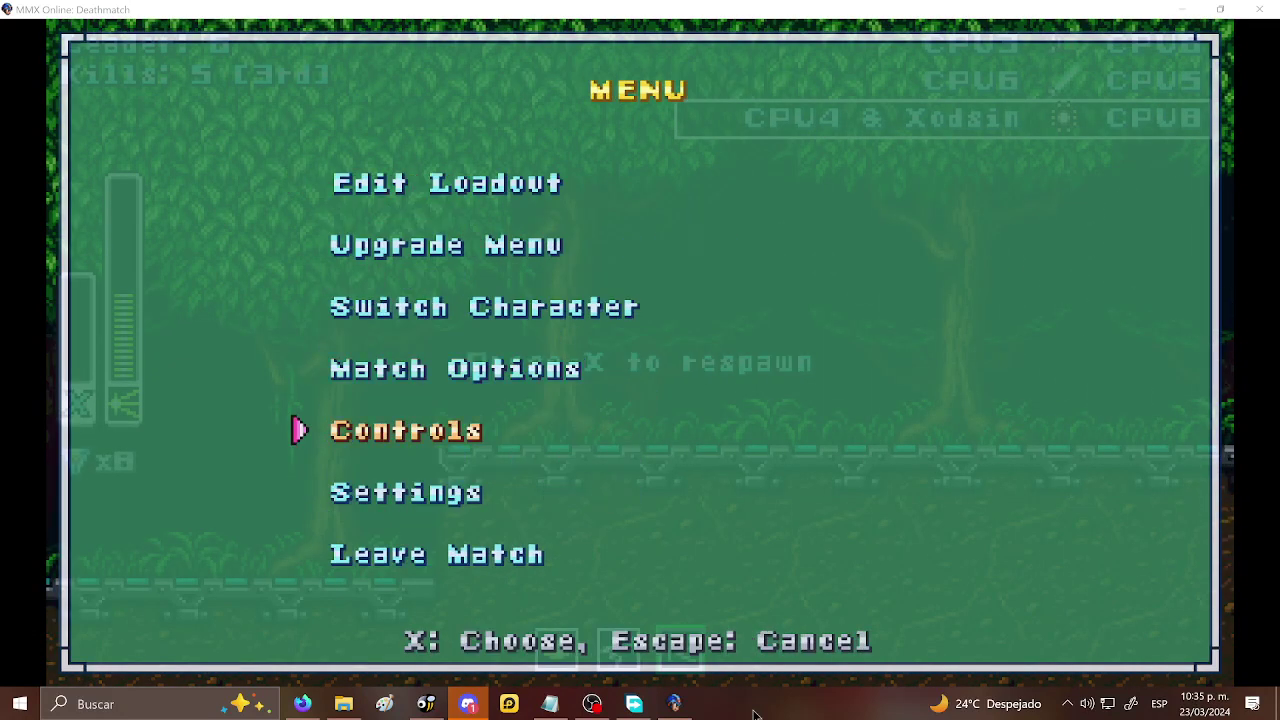
key("x")
key("Down")
key("x")
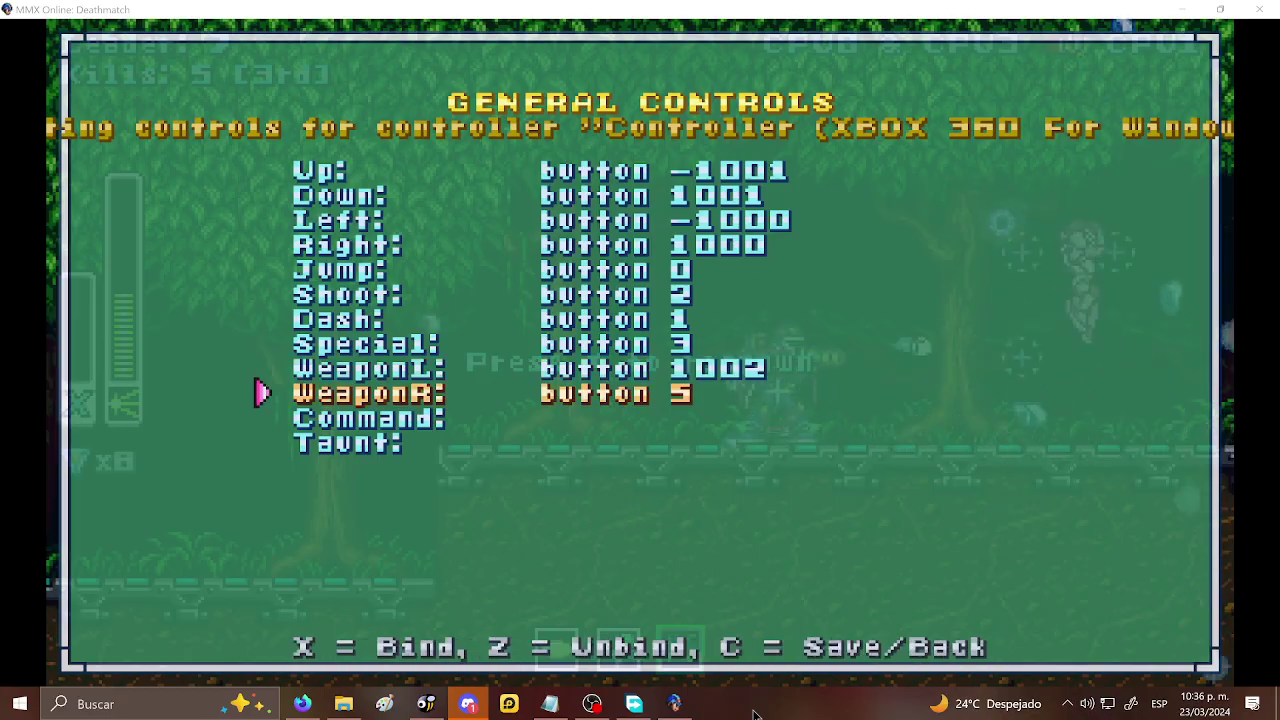
key("Down")
- Back out to the match, equip the third weapon, and advance right firing crescent shots
key("c")
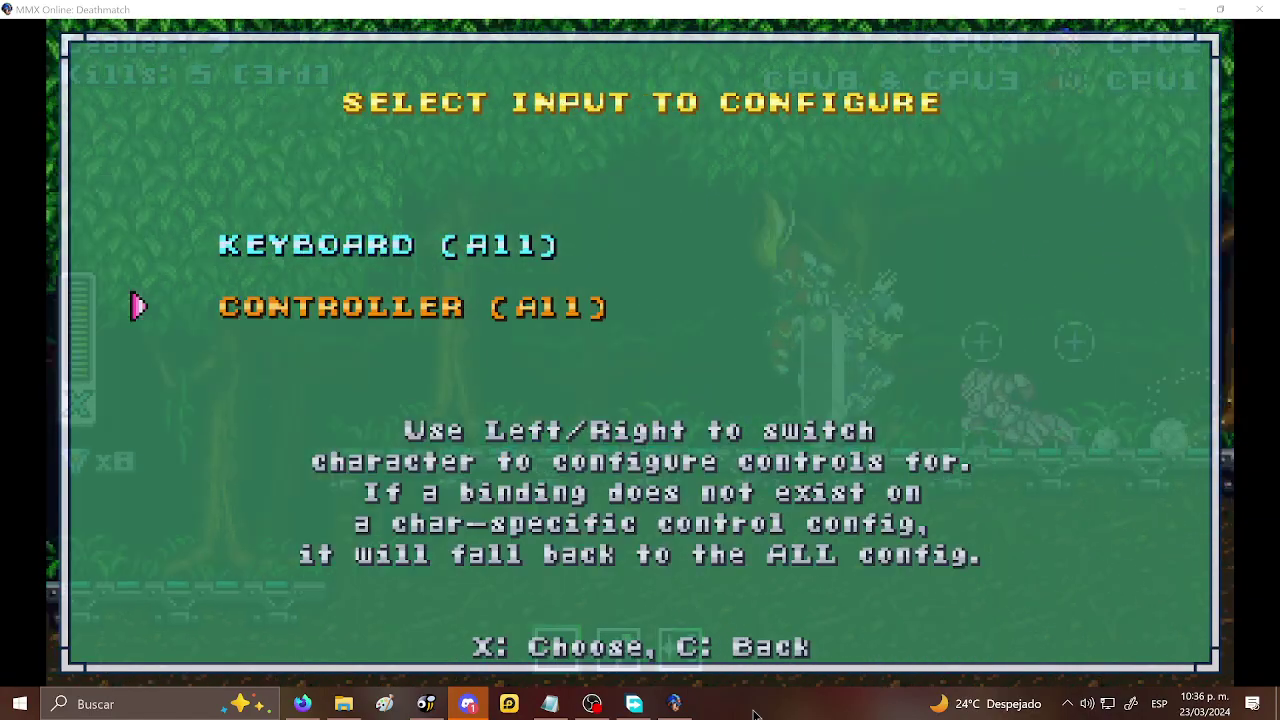
key("c")
key("s")
key("s")
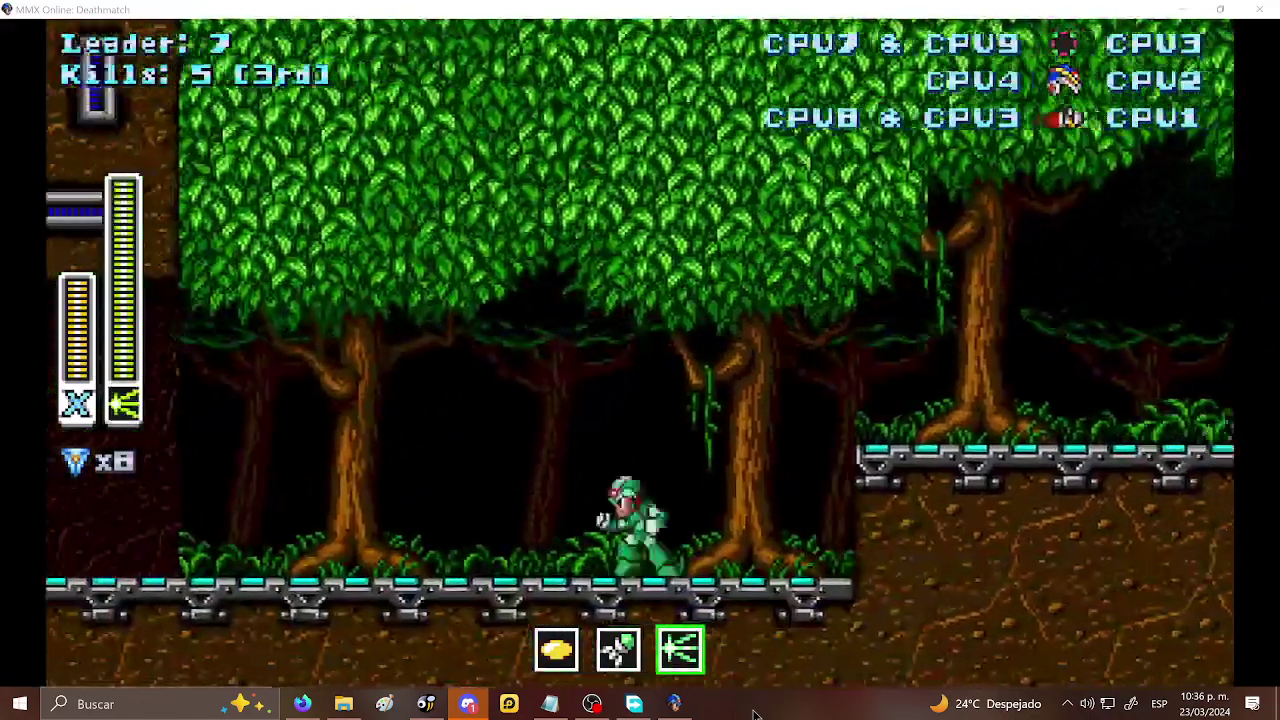
key("Right")
key("z")
key("x")
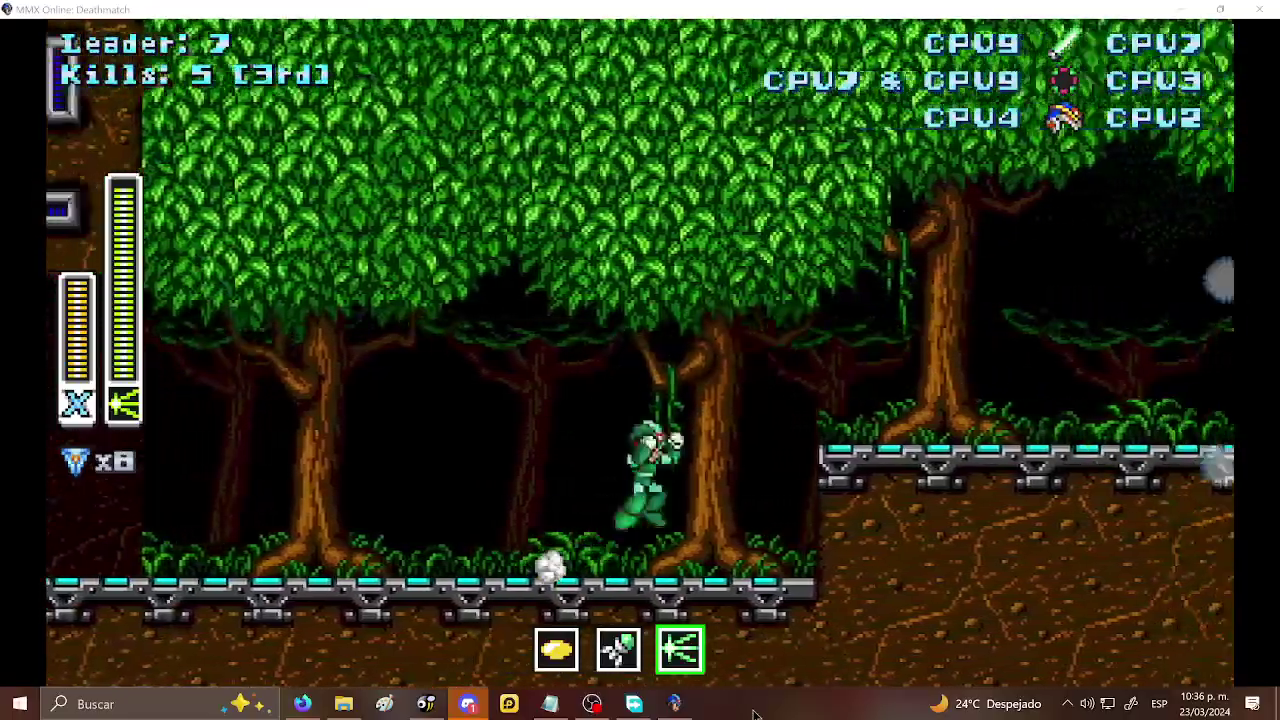
key("Right")
key("x")
key("z")
key("Right")
key("x")
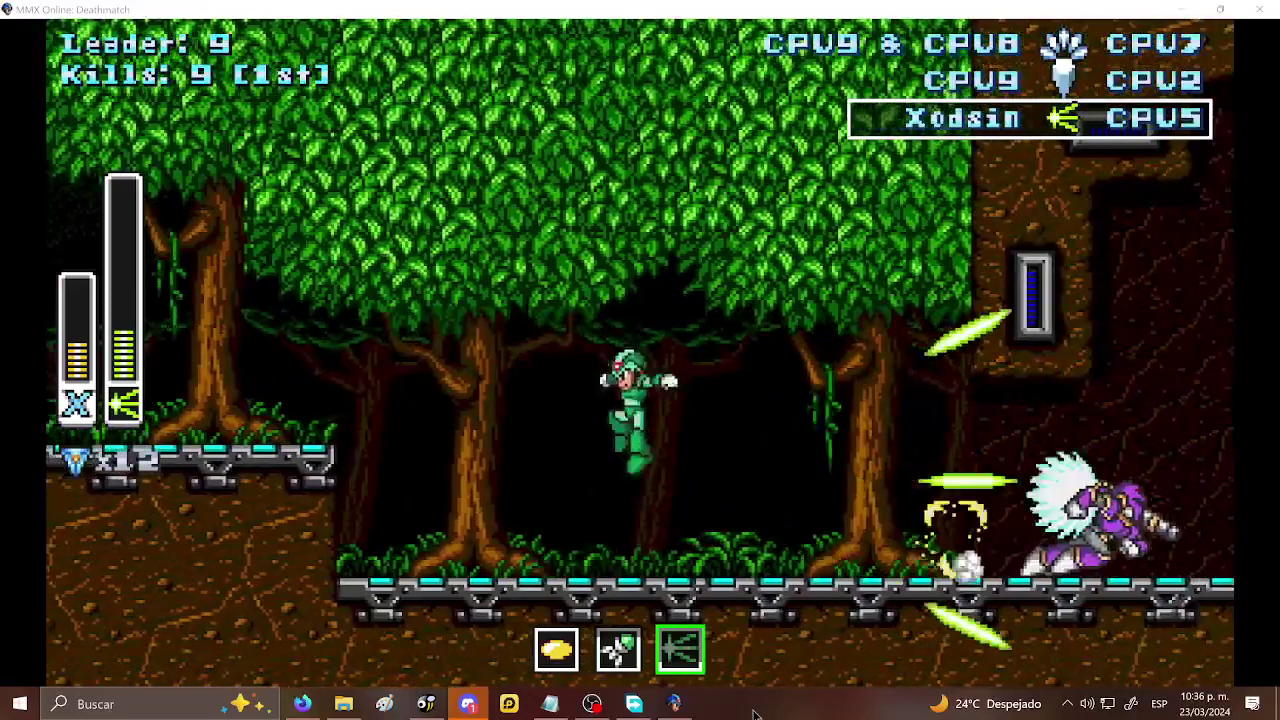
- Keep jumping, firing and swapping weapons to reach 9 kills, then pause while awaiting respawn
key("Right")
key("z")
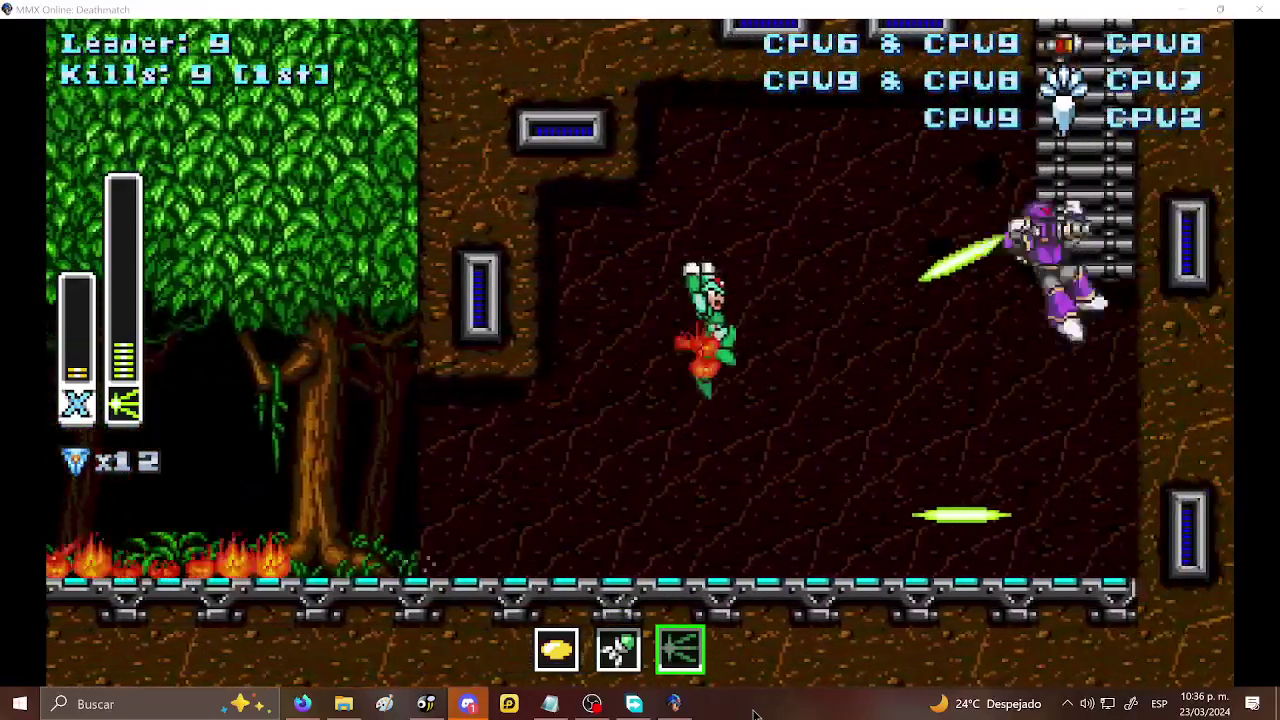
key("Left")
key("z")
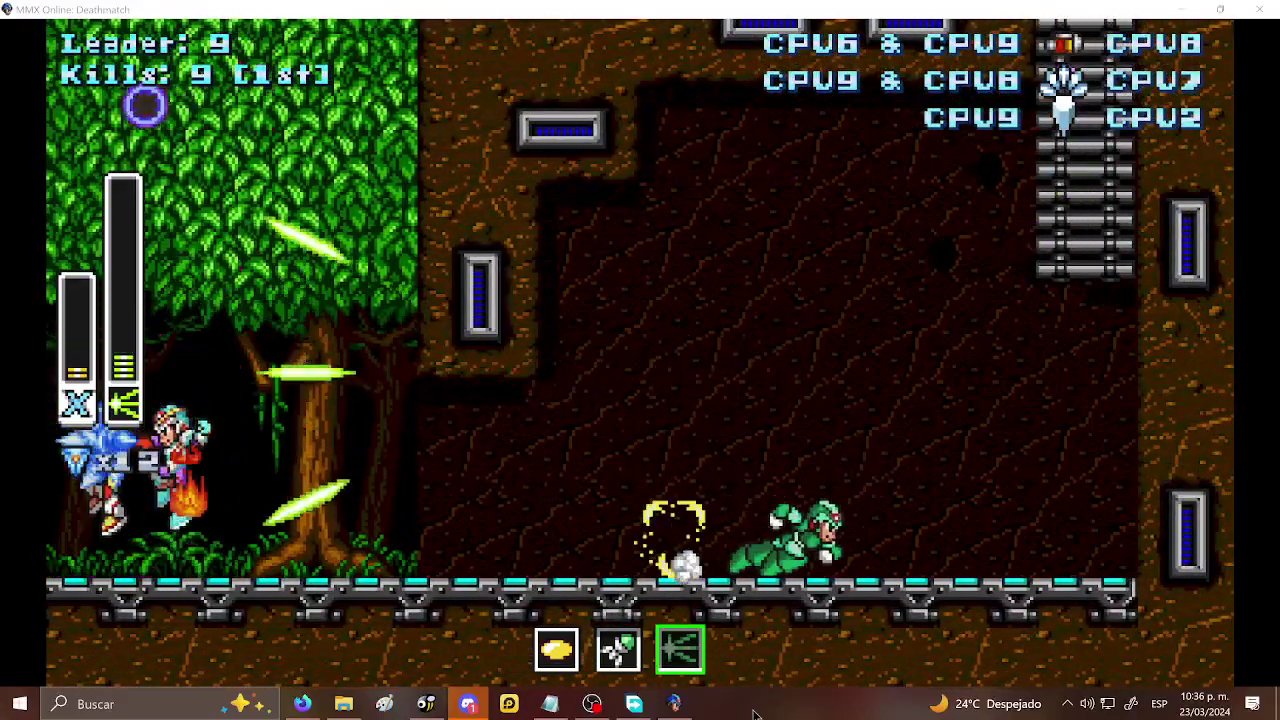
key("z")
key("Left")
key("Right")
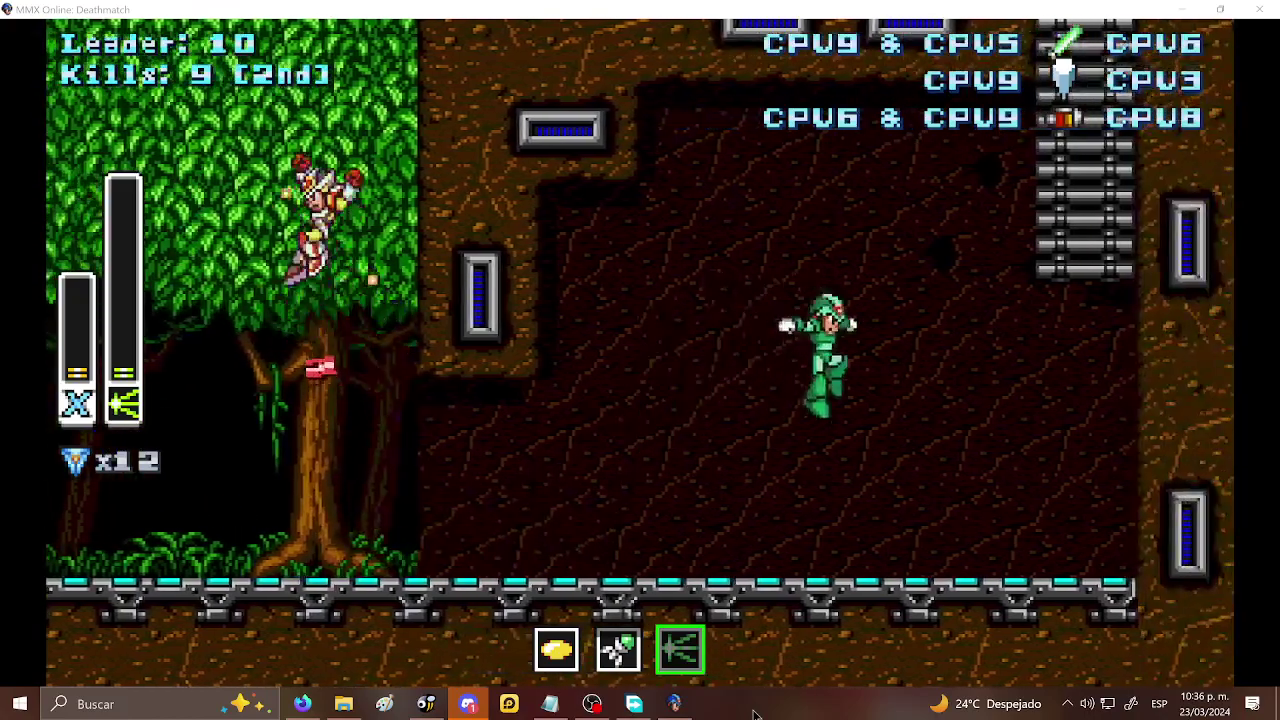
key("z")
key("Left")
key("a")
key("Right")
key("s")
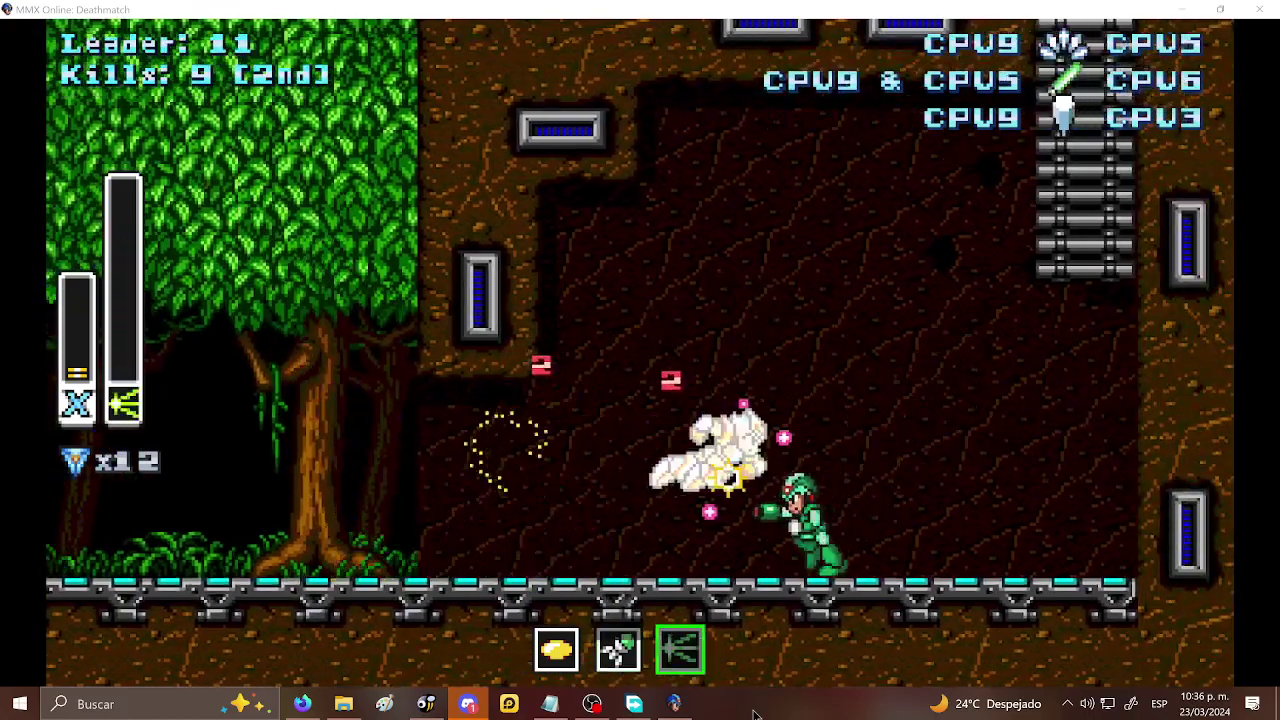
key("a")
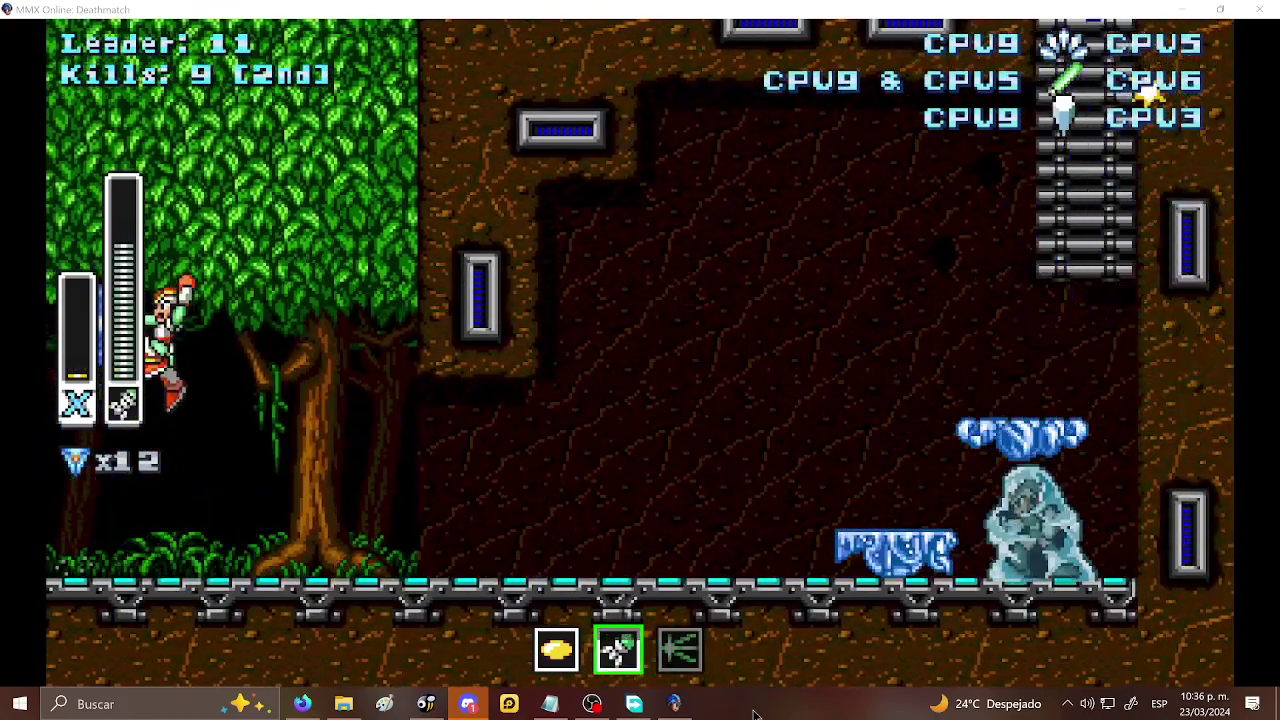
key("Escape")
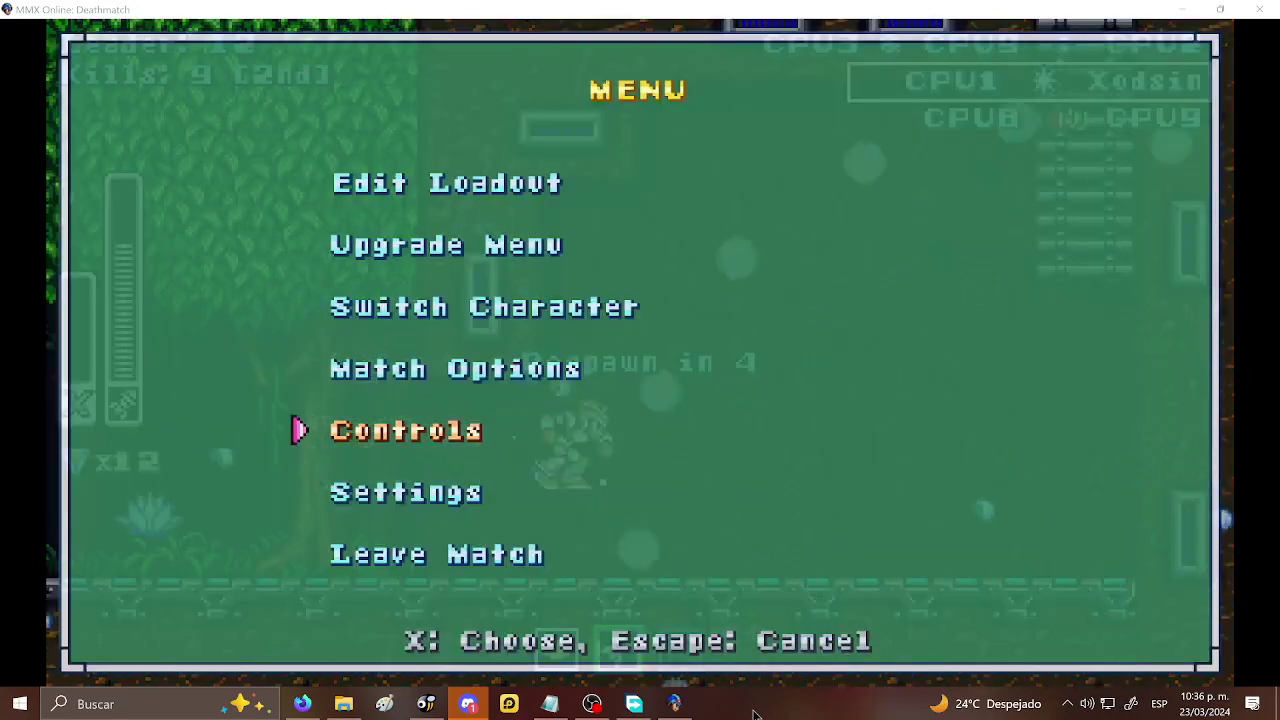
- Open the Upgrade Menu's Max Armor page and buy each of the four parts
key("Down")
key("Down")
key("Down")
key("Down")
key("x")
key("Right")
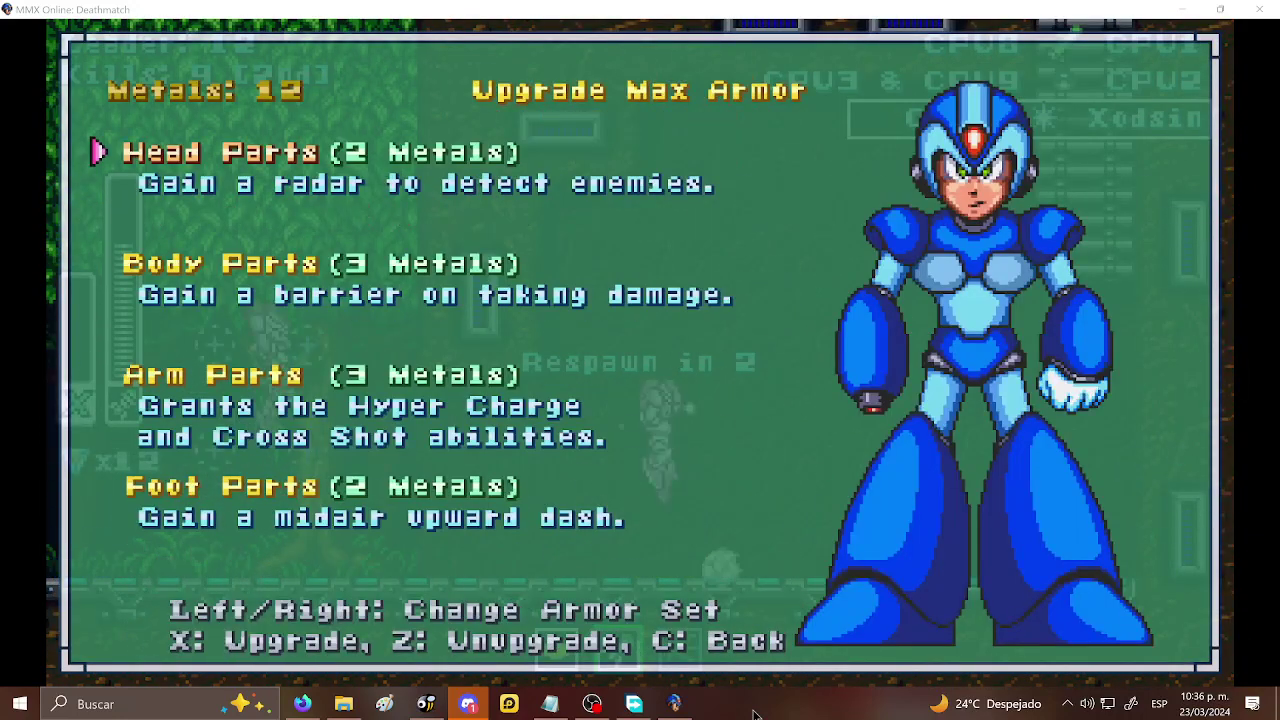
key("Down")
key("Up")
key("x")
key("Down")
key("x")
key("Down")
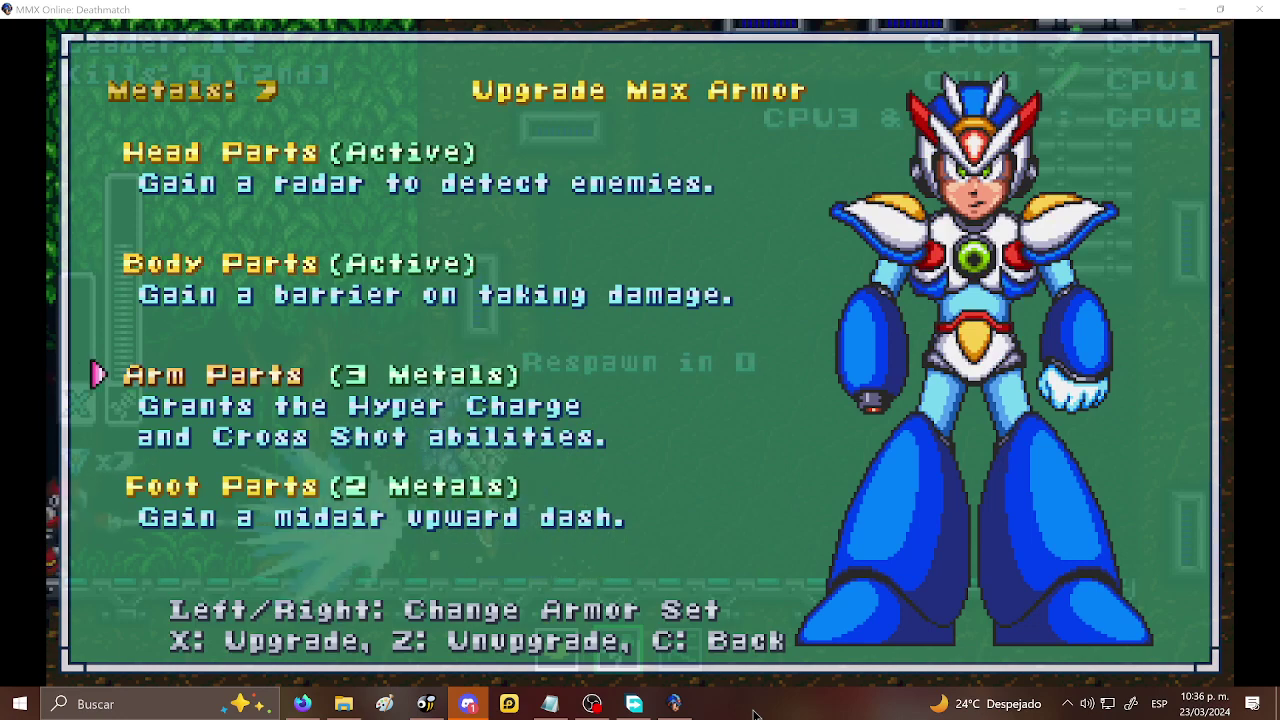
key("x")
key("Down")
key("x")
- Check the other upgrade page and the Max Armor chips, then leave the upgrades
key("Up")
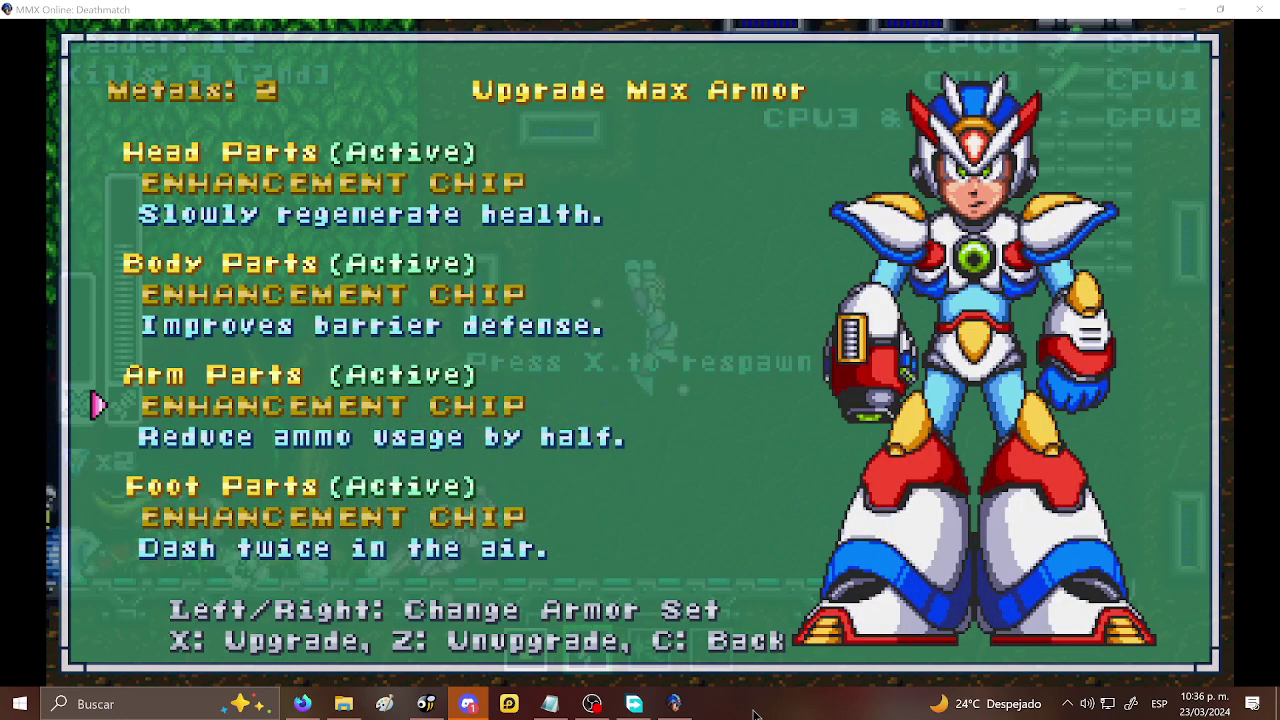
key("Left")
key("Right")
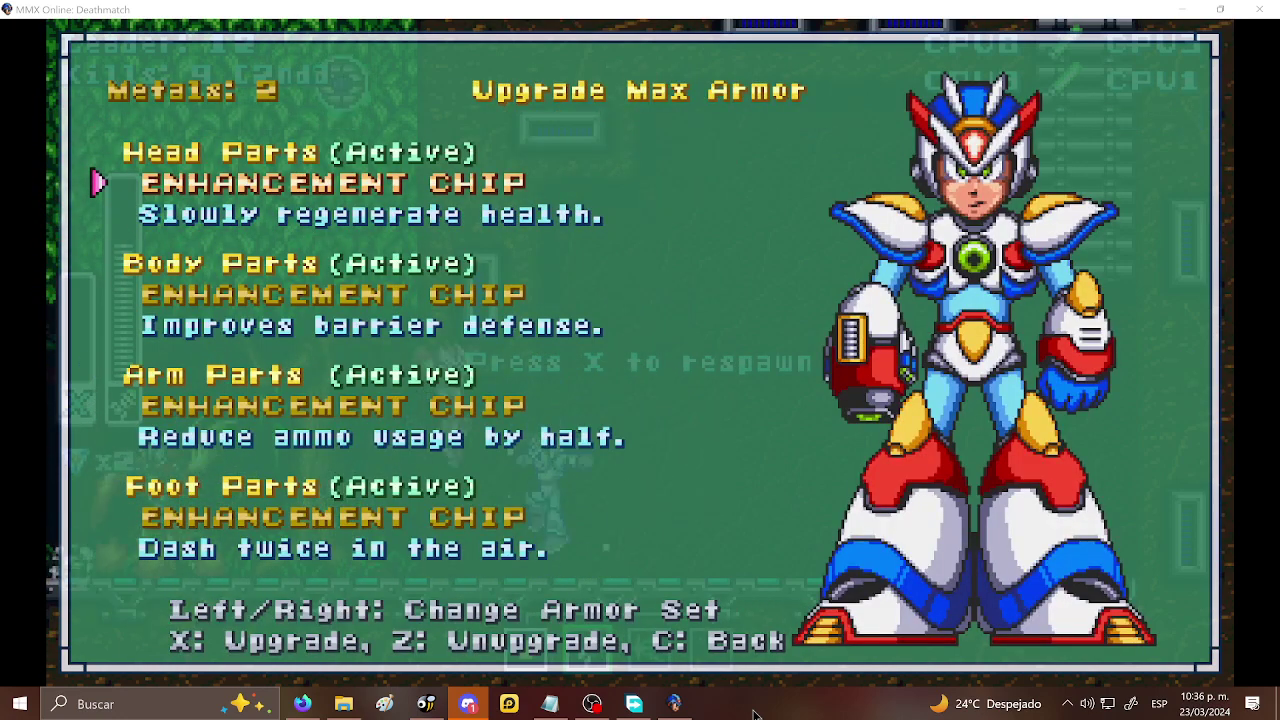
key("Down")
key("Down")
key("Left")
- Resume the match, equip the third weapon, and dash right onto the jungle platform shooting
key("c")
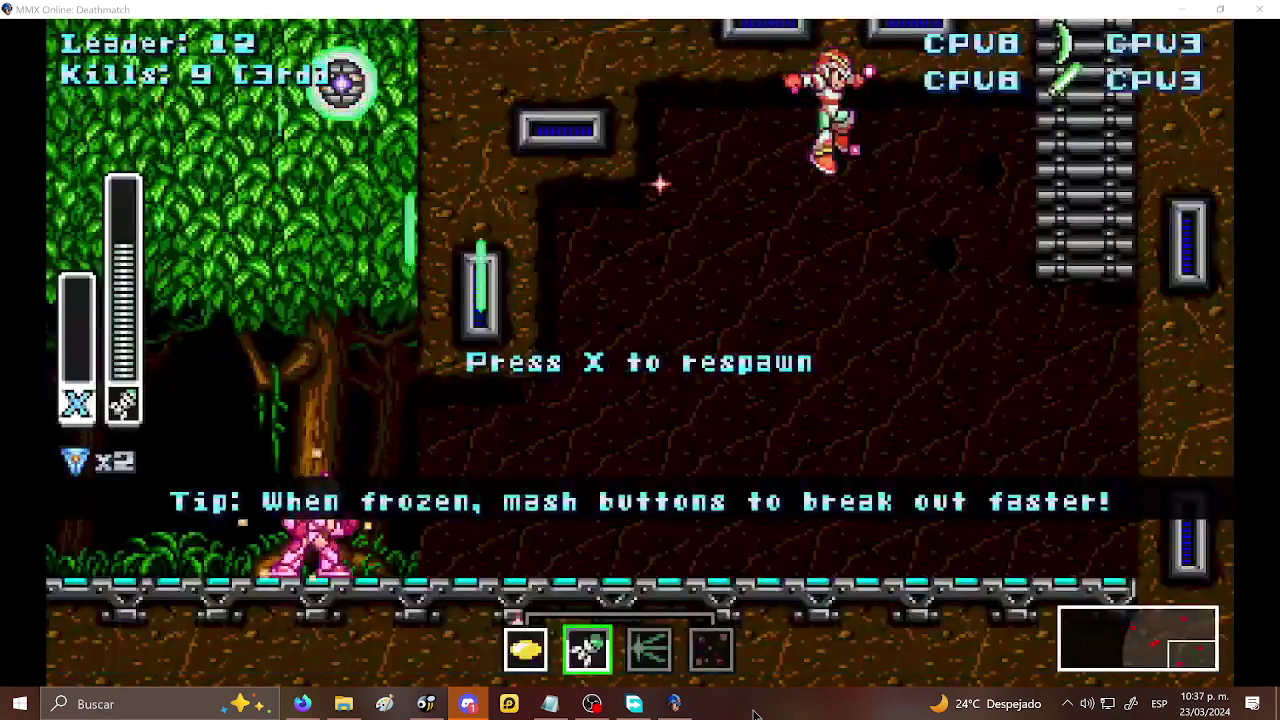
key("x")
key("s")
key("s")
key("Right")
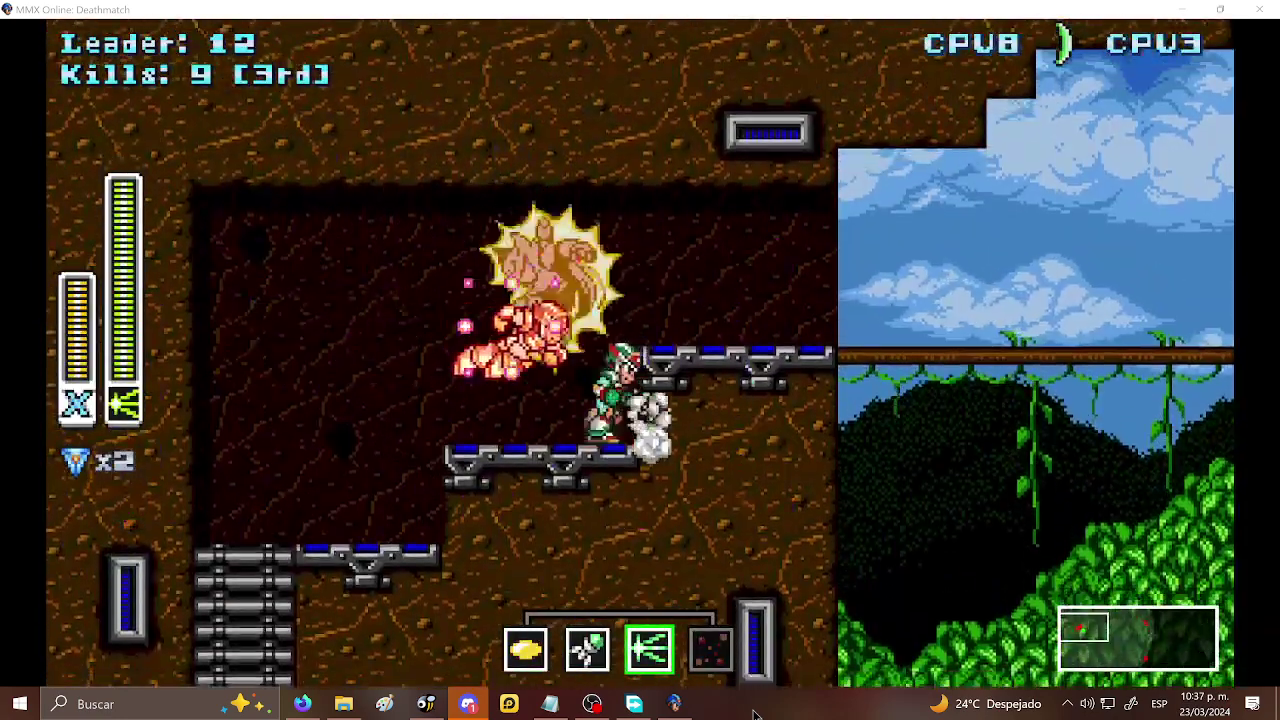
key("x")
key("Right")
key("x")
key("c")
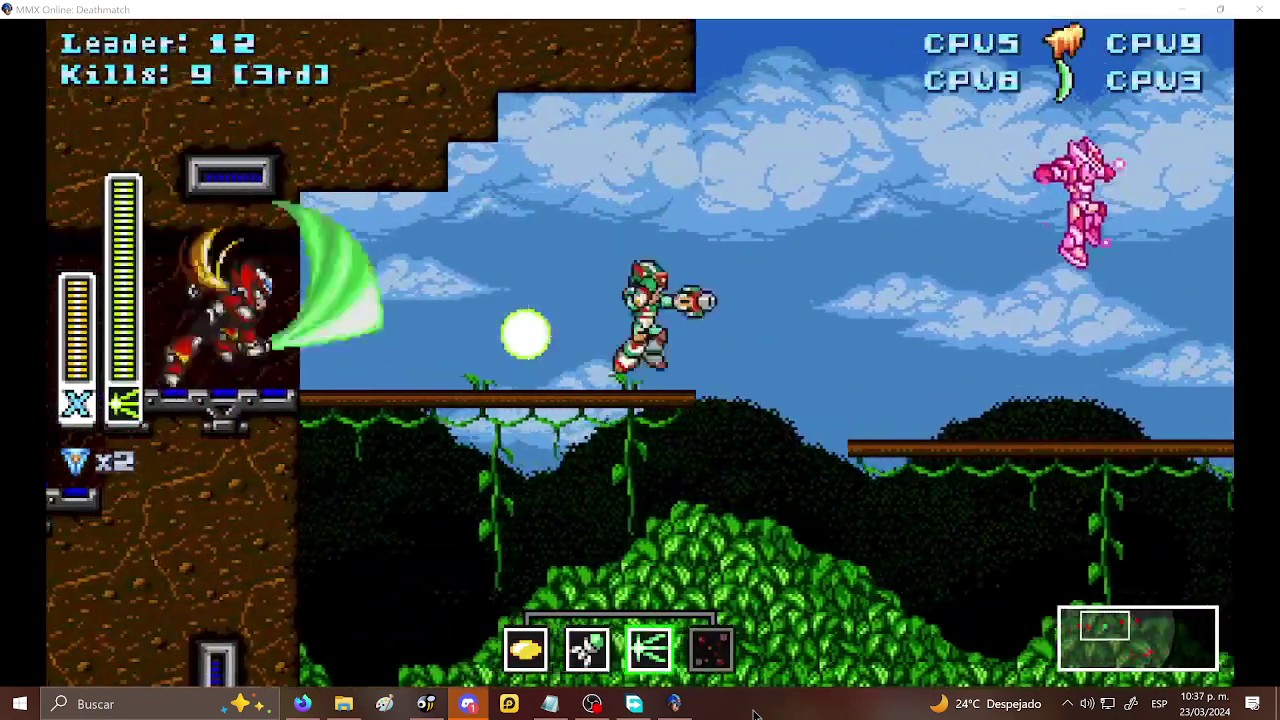
key("x")
- Fire green shots leftward, respawn, and fight on to lead with 17 kills
key("Left")
key("x")
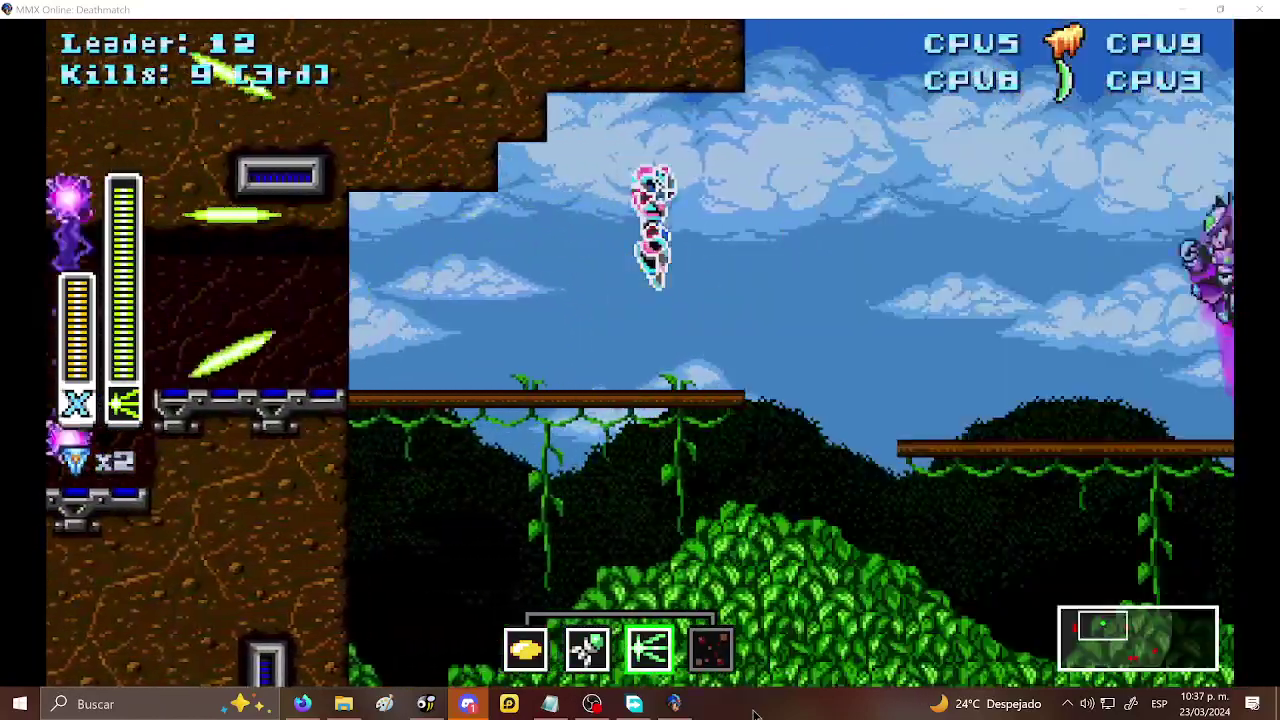
key("x")
key("Left")
key("x")
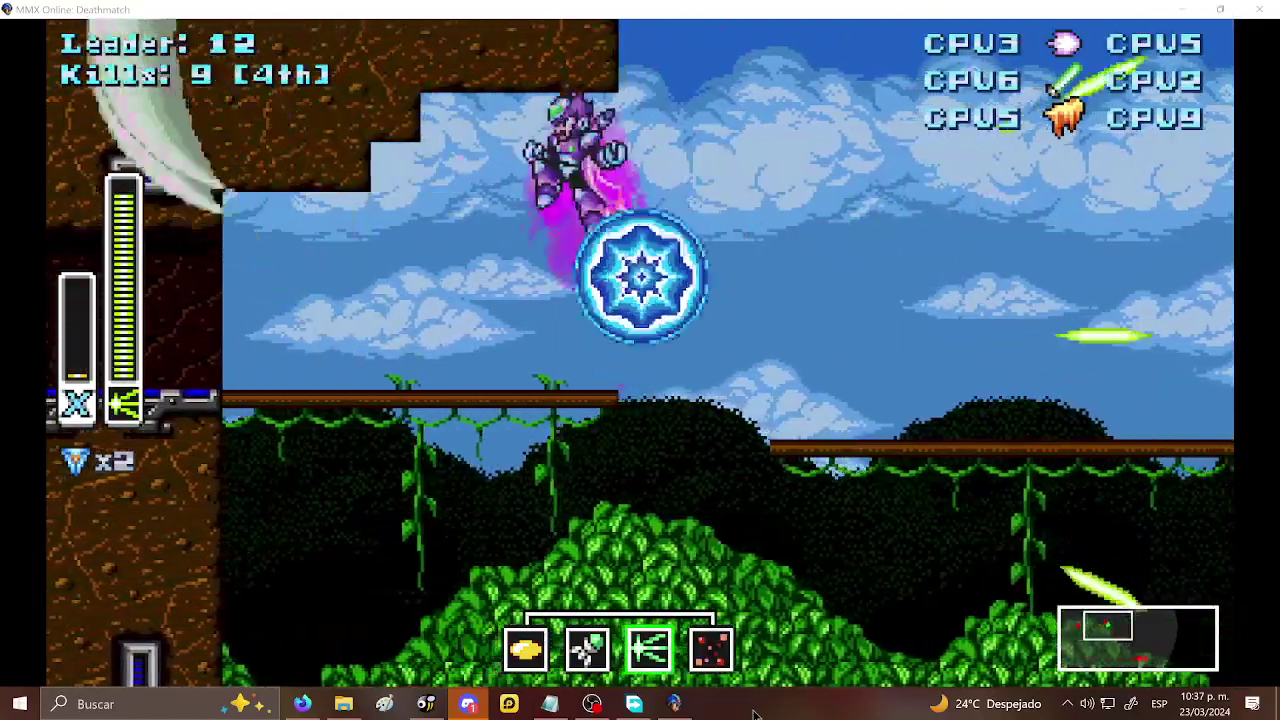
key("x")
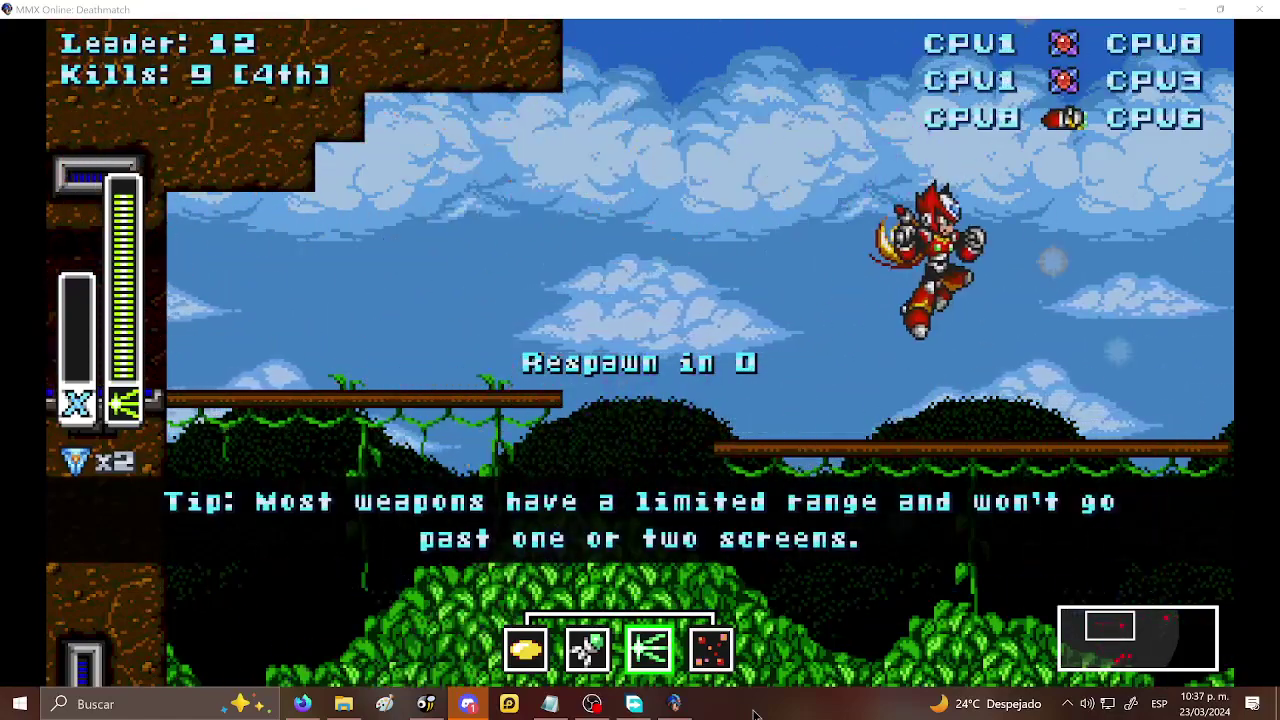
key("x")
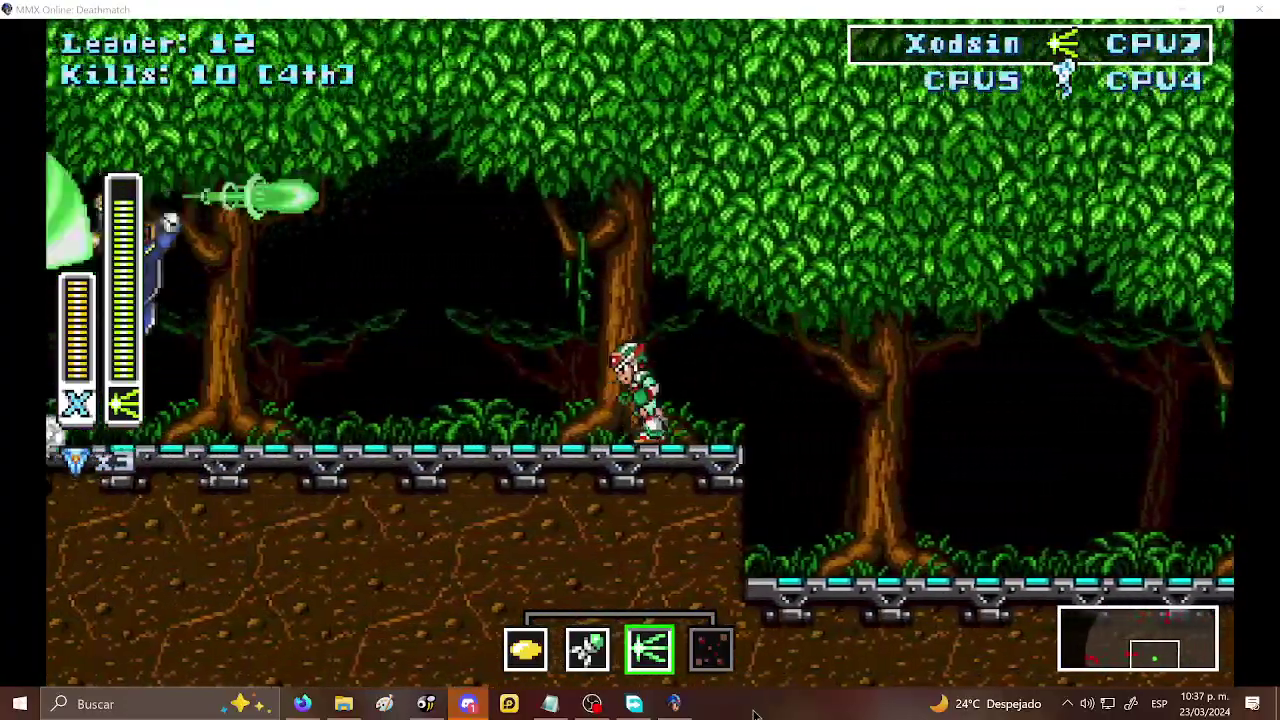
key("x")
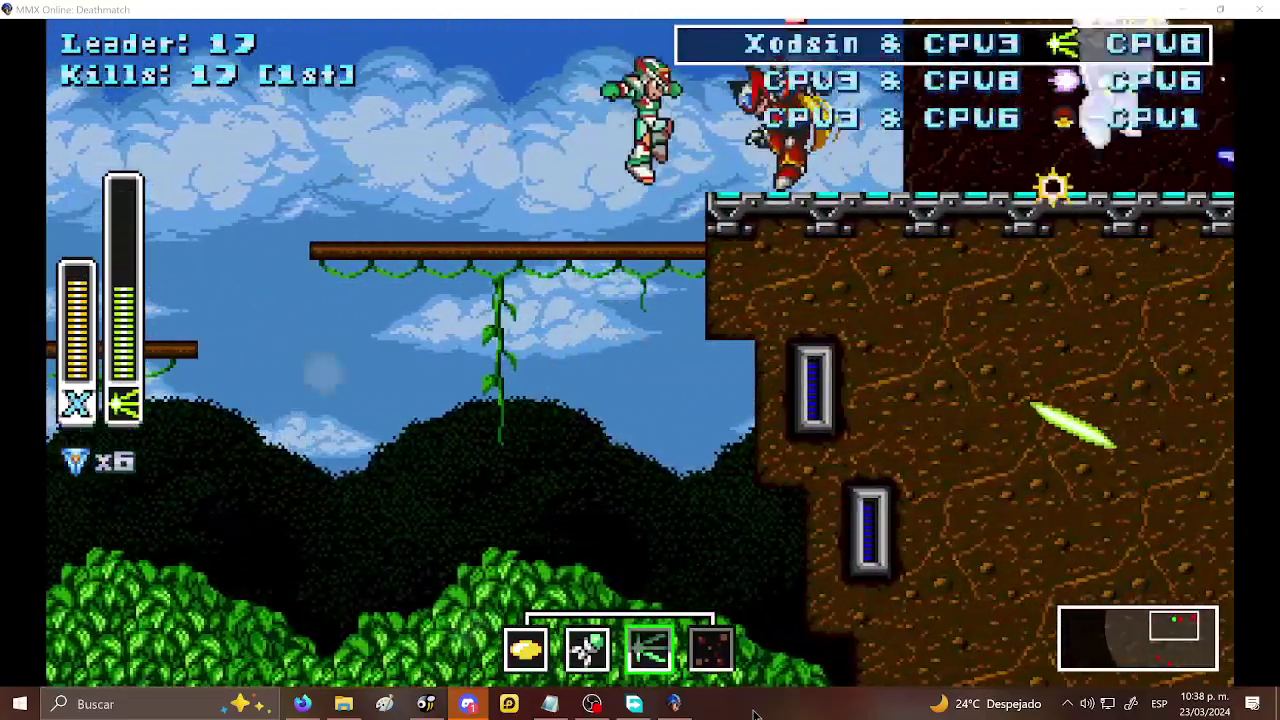
- Wall-jump across the cliff platforms, switching to the fourth weapon, and shoot a CPU for a kill
key("Right")
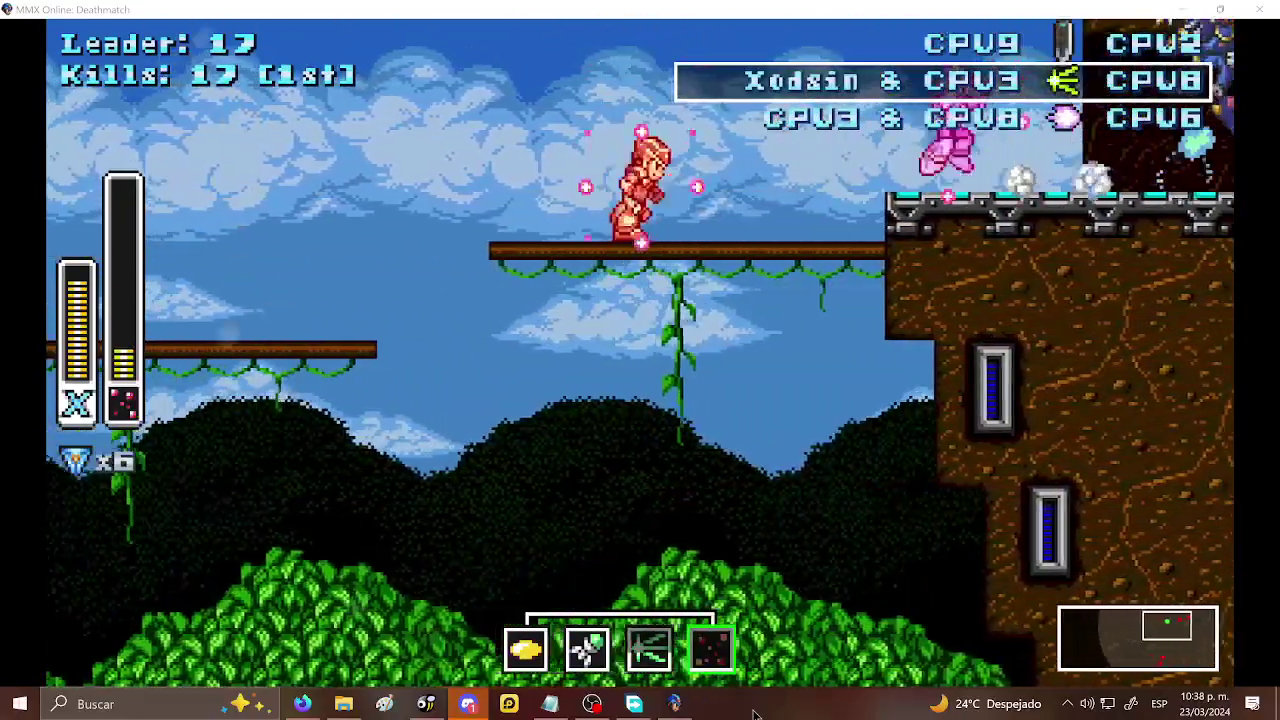
key("Left")
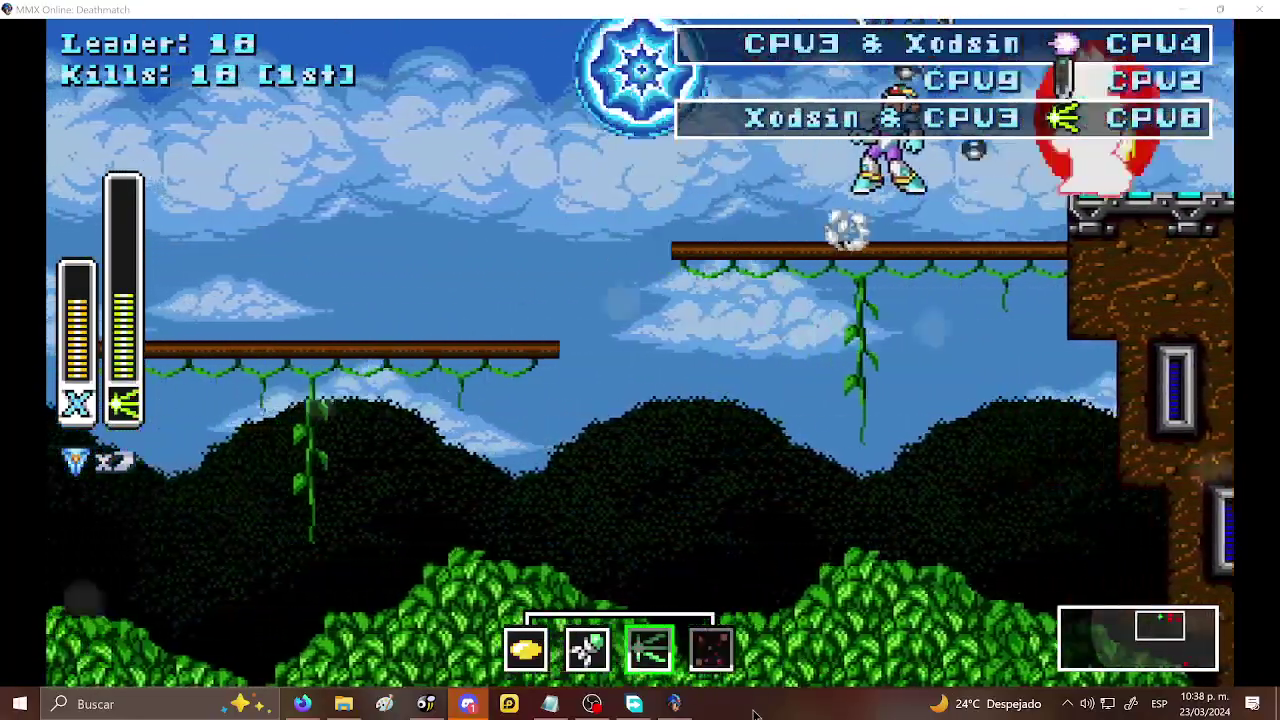
key("s")
key("Right")
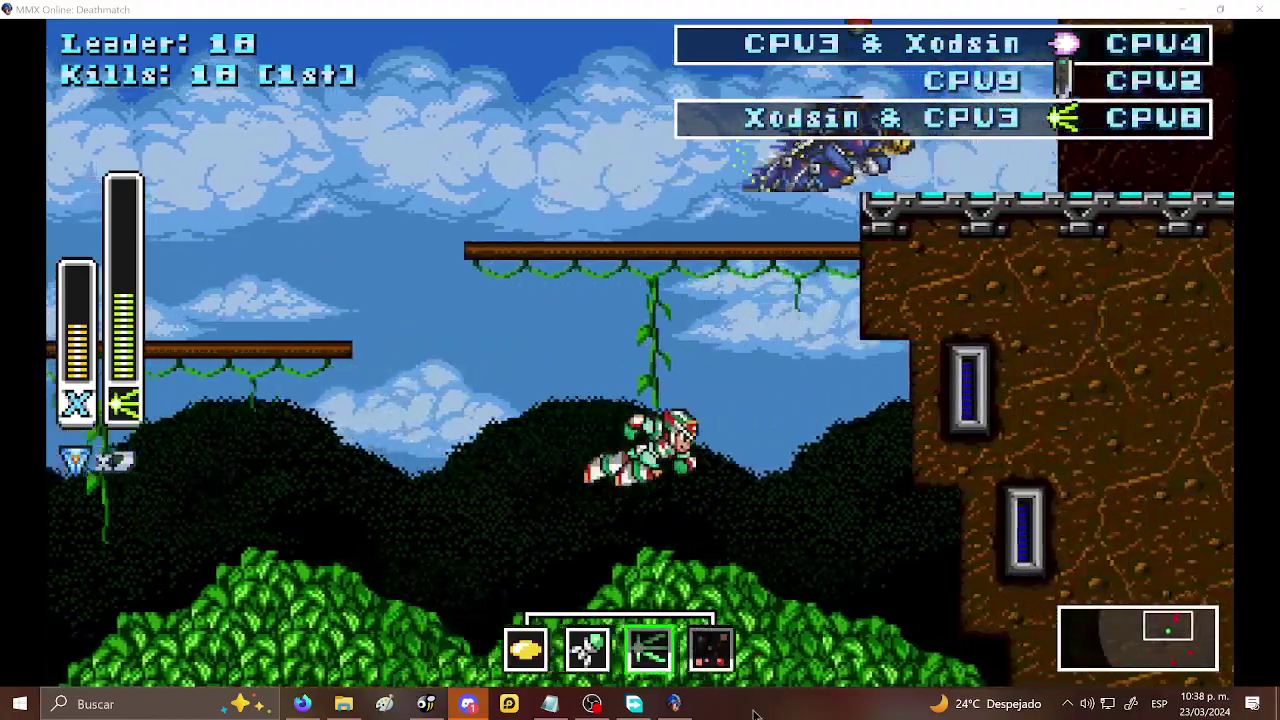
key("x")
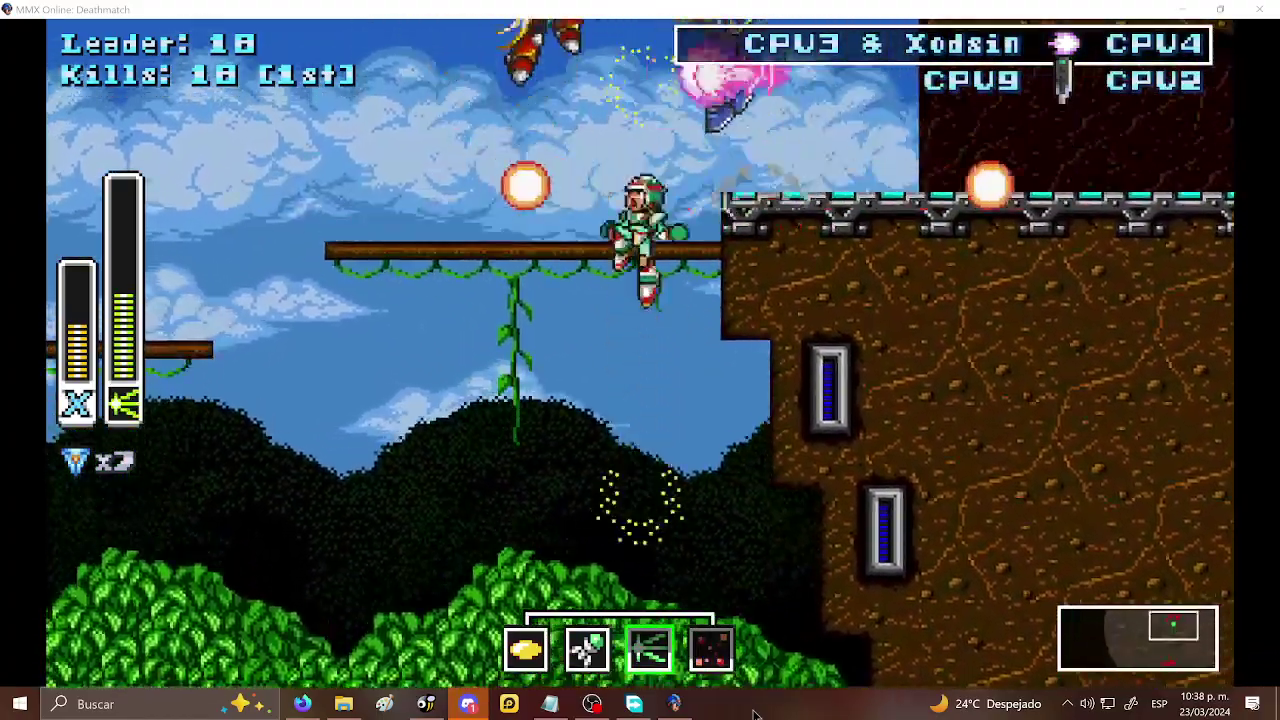
key("Left")
key("s")
key("x")
key("Right")
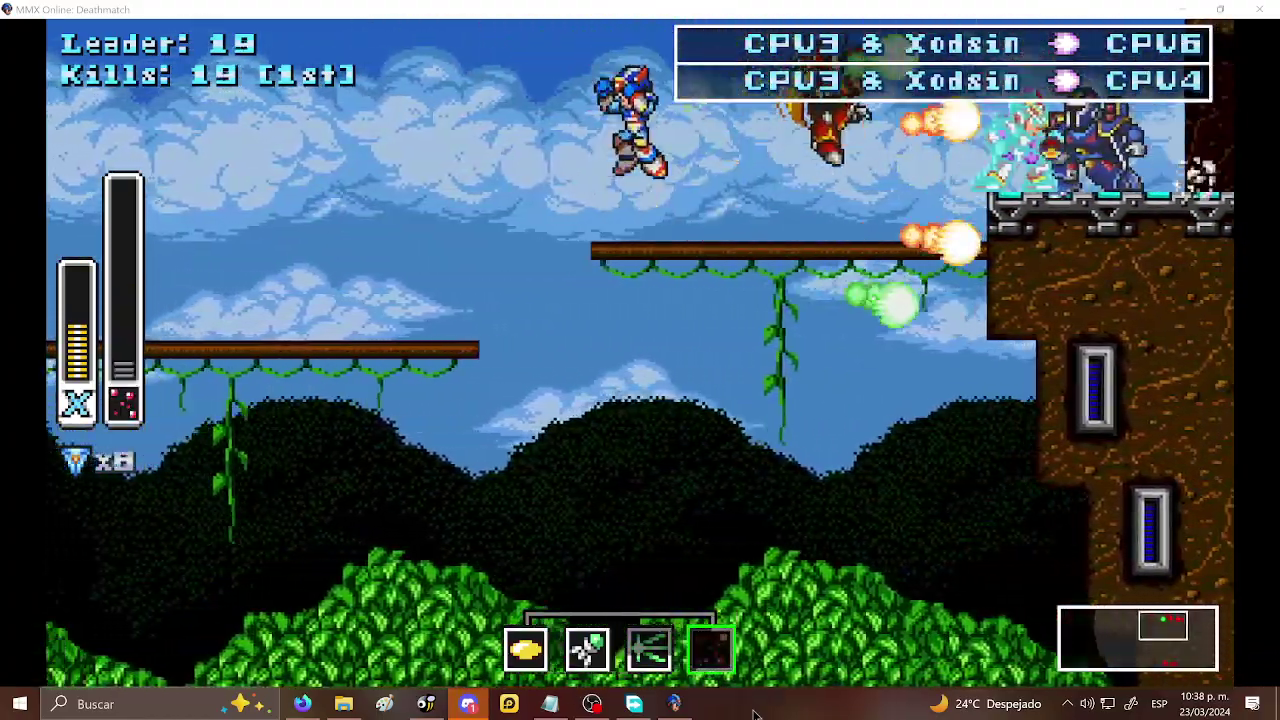
key("a")
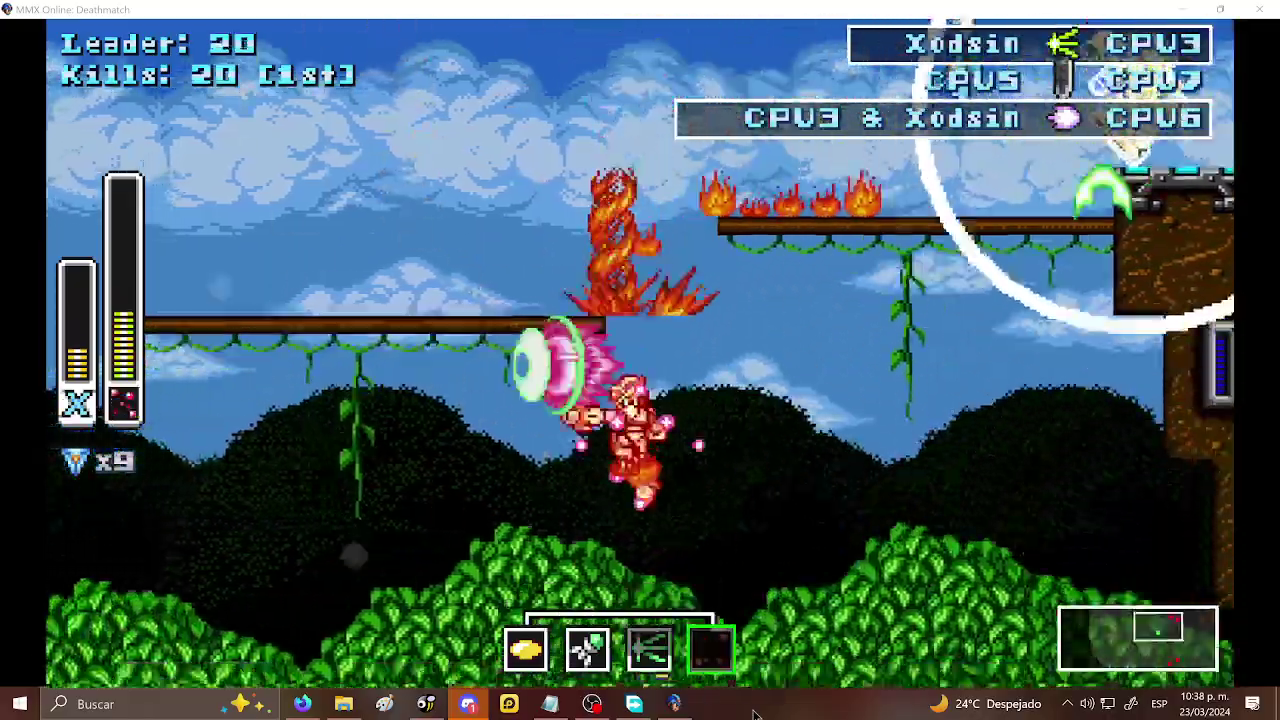
- Drop down and make your way right through the forest to the floor
key("a")
key("s")
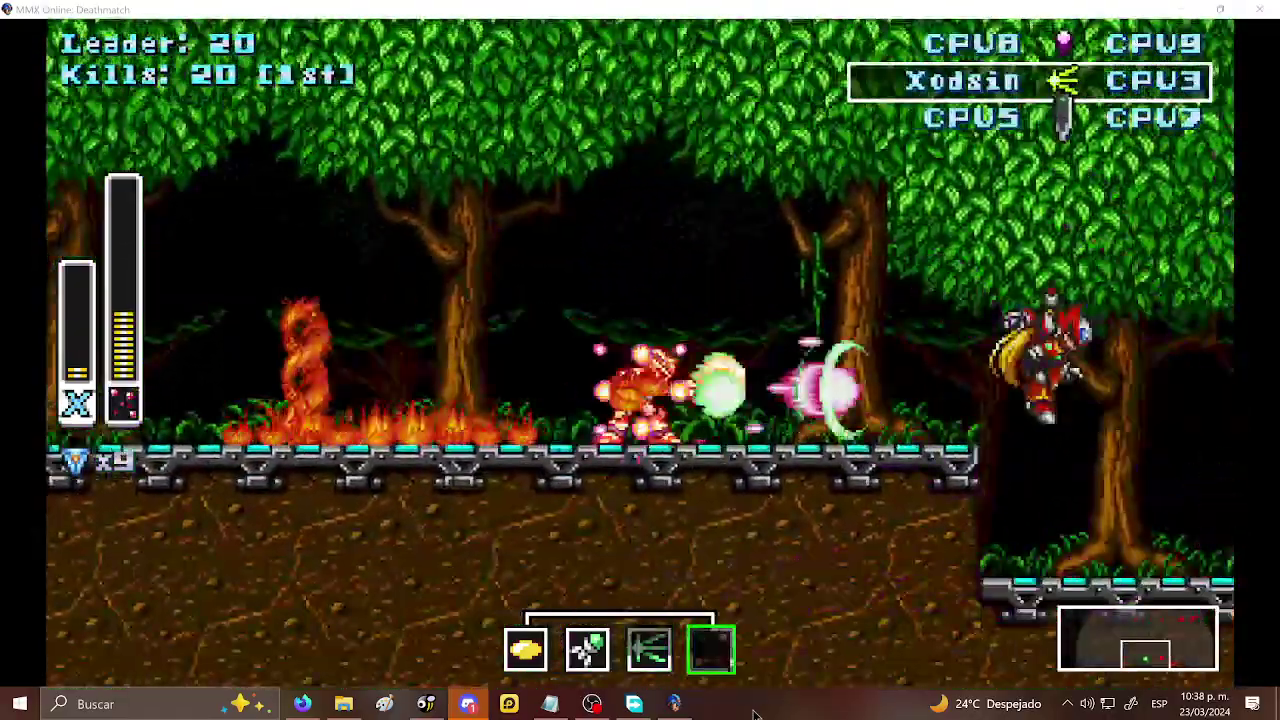
key("Right")
key("x")
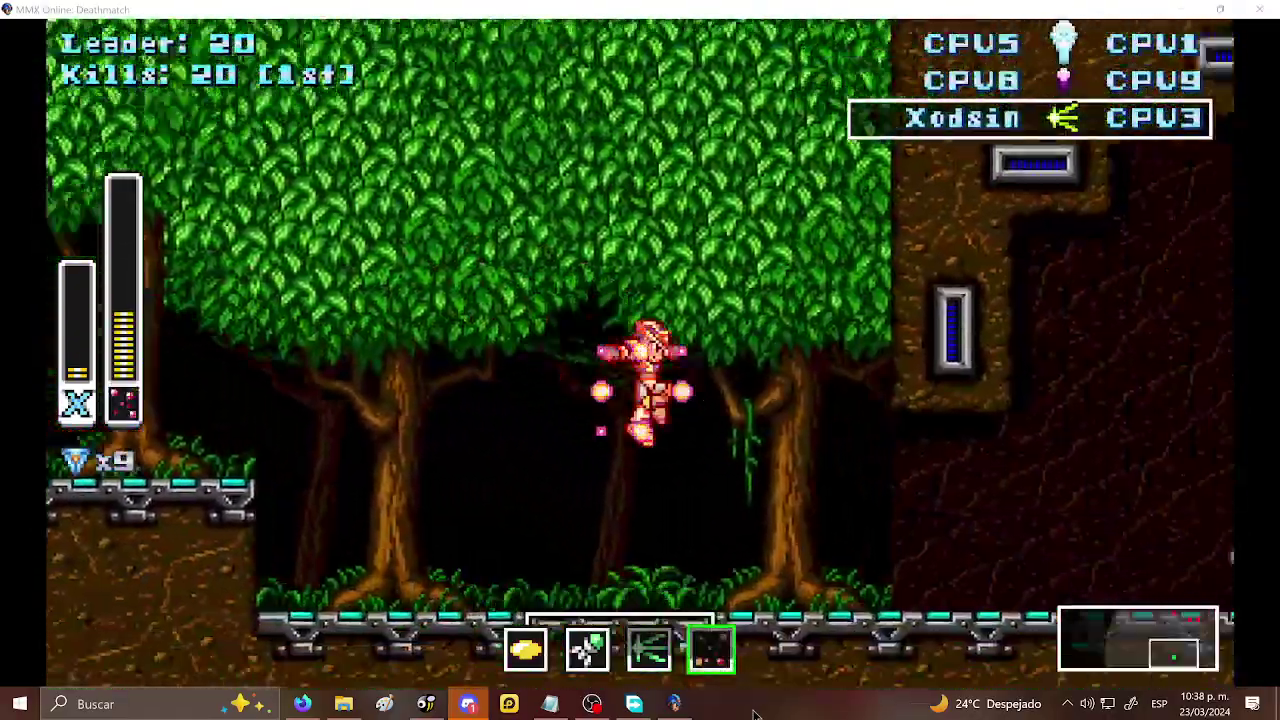
key("Right")
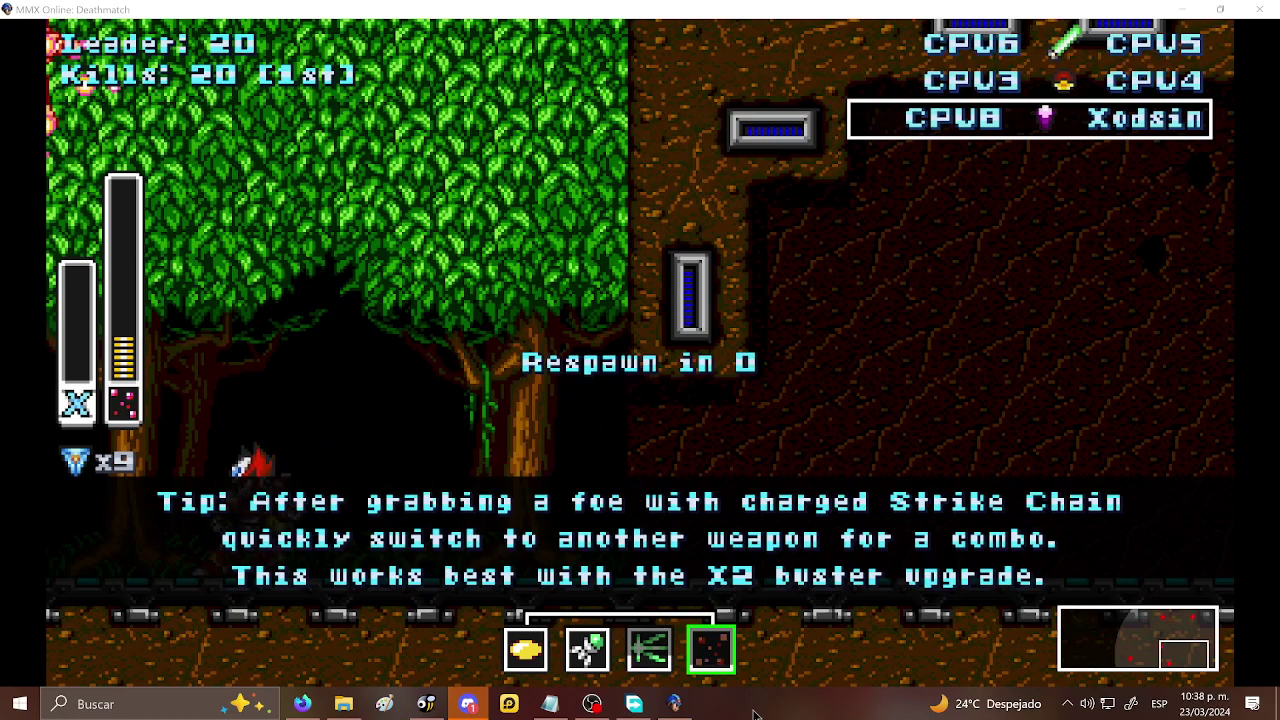
- After dying, buy the Heart Tank in the Upgrade Menu and respawn
key("Escape")
key("x")
key("x")
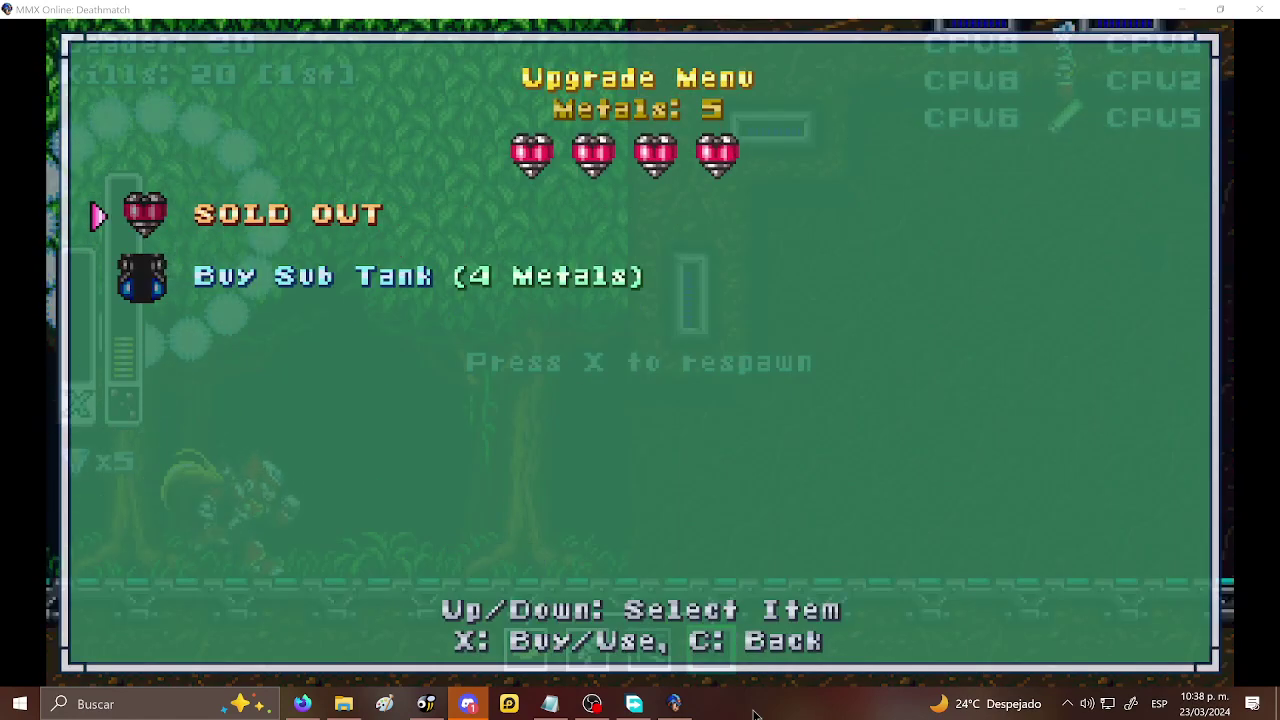
key("Down")
key("c")
key("Escape")
key("x")
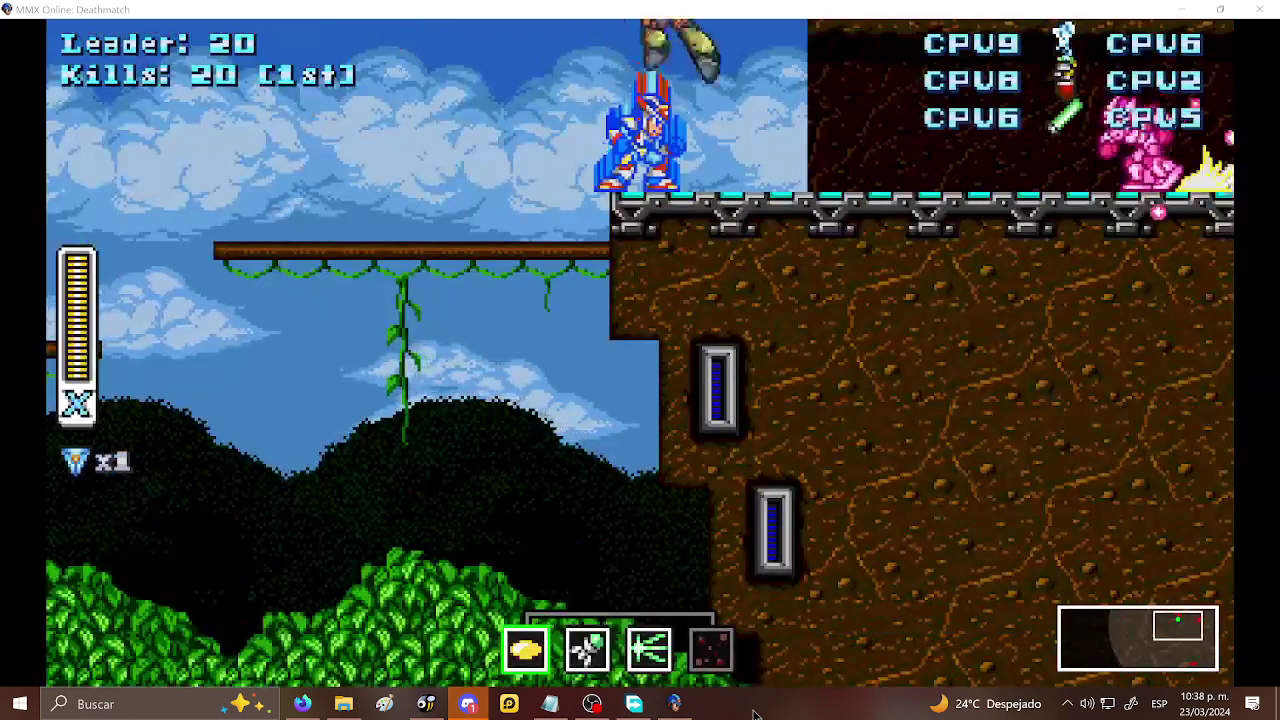
- Switch to the third weapon and keep shooting enemies to the left until reaching 25 kills
key("3")
key("Left")
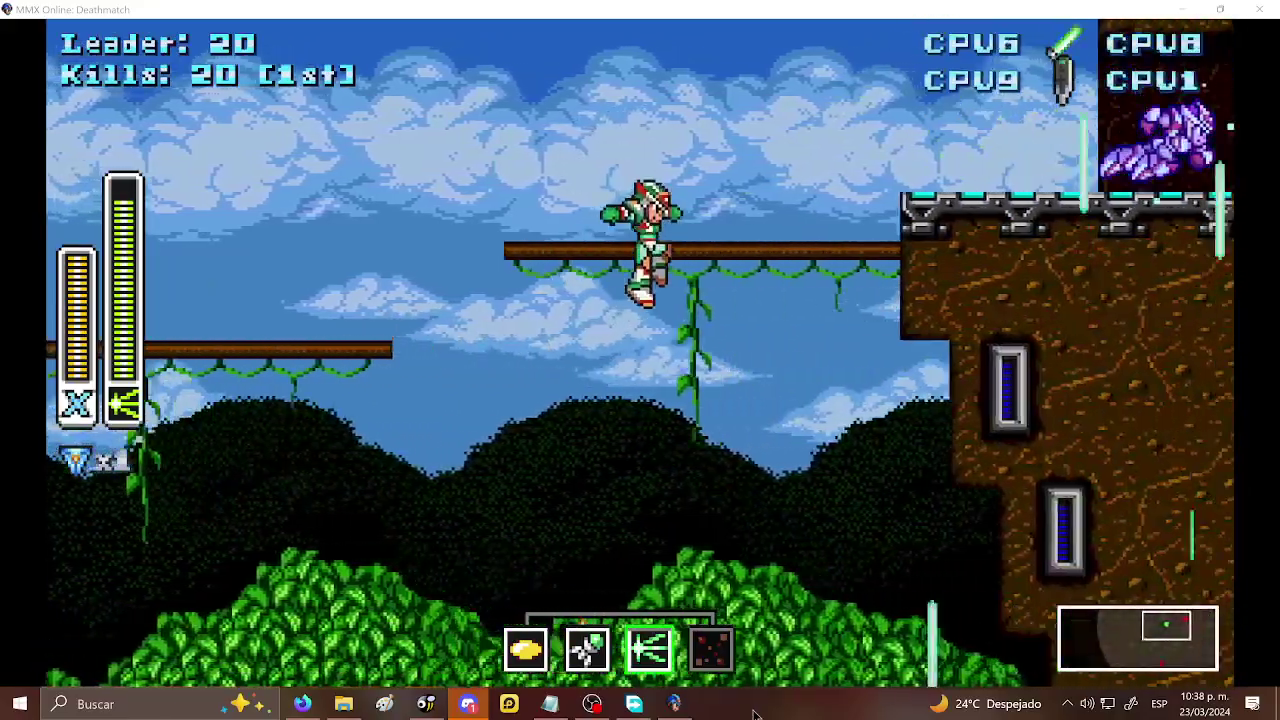
key("Left")
key("x")
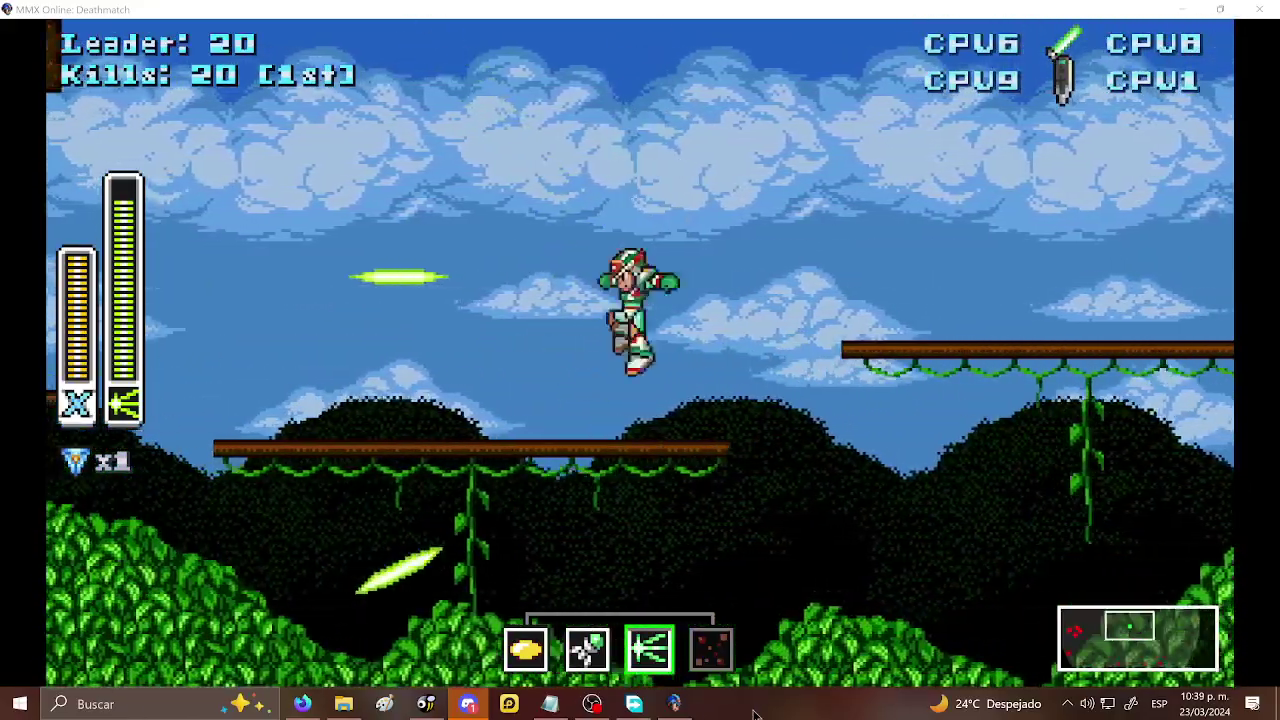
key("x")
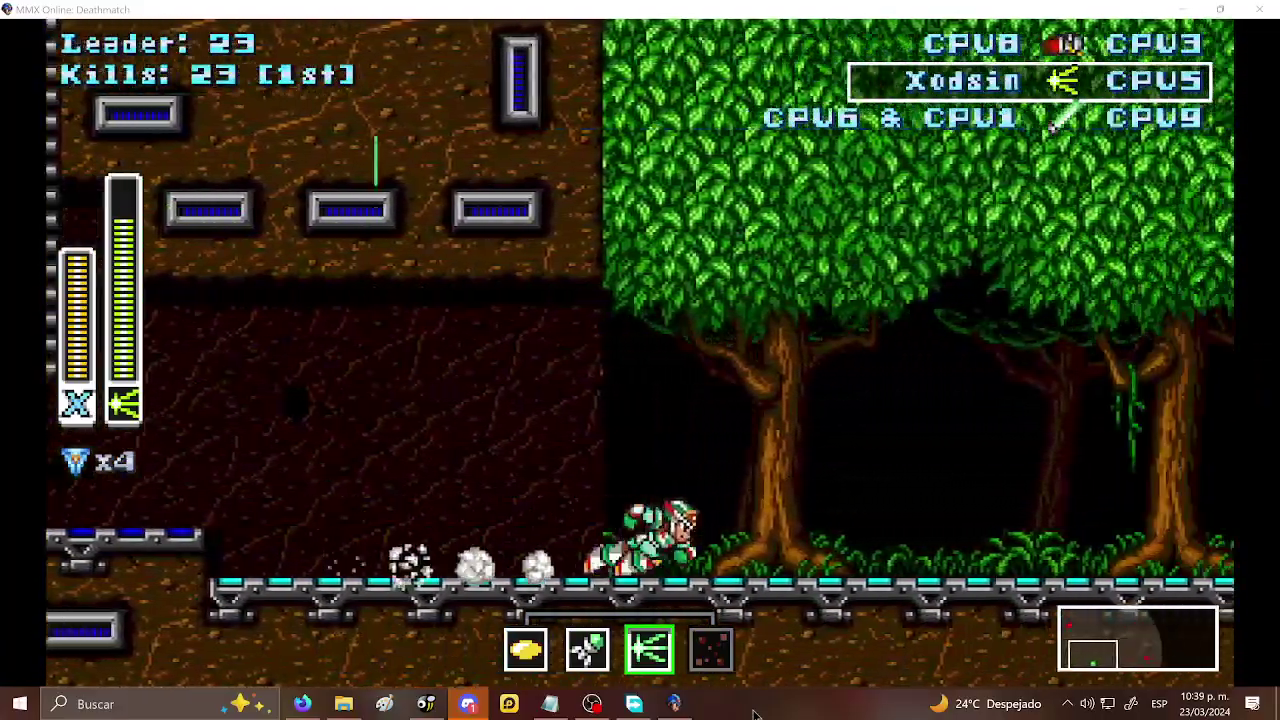
key("Left")
key("z")
key("z")
key("z")
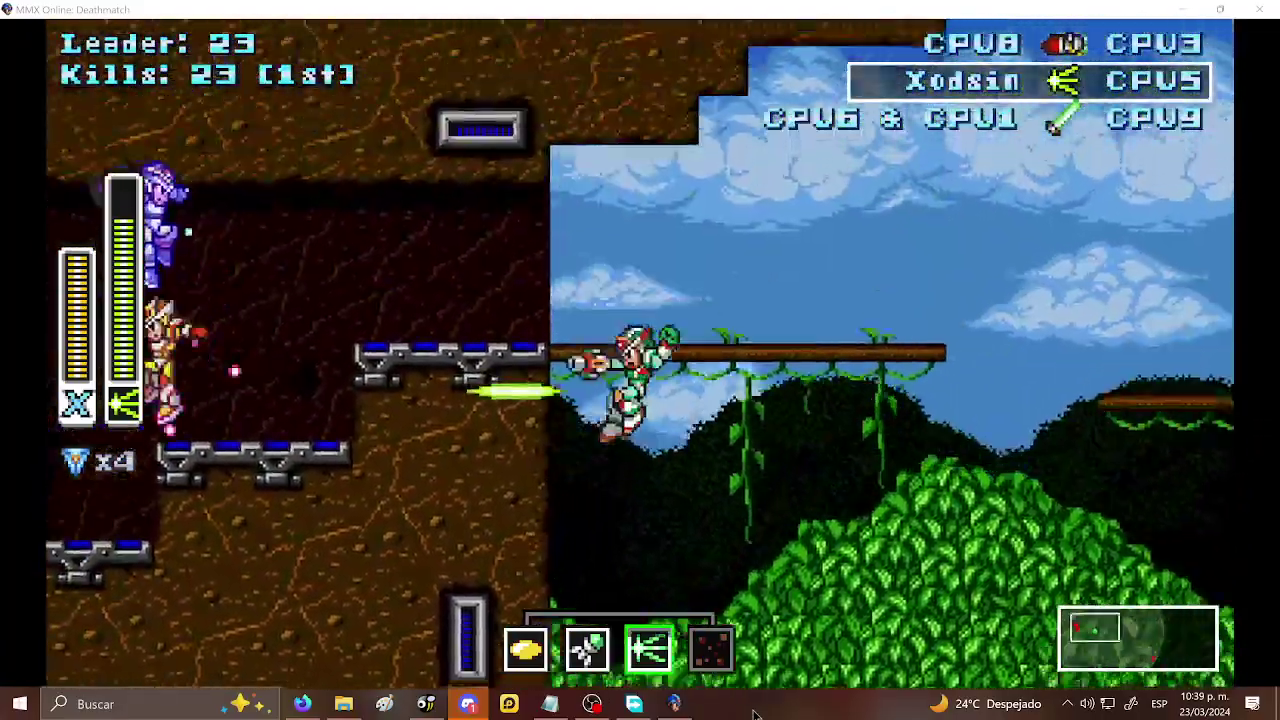
key("Left")
key("x")
key("z")
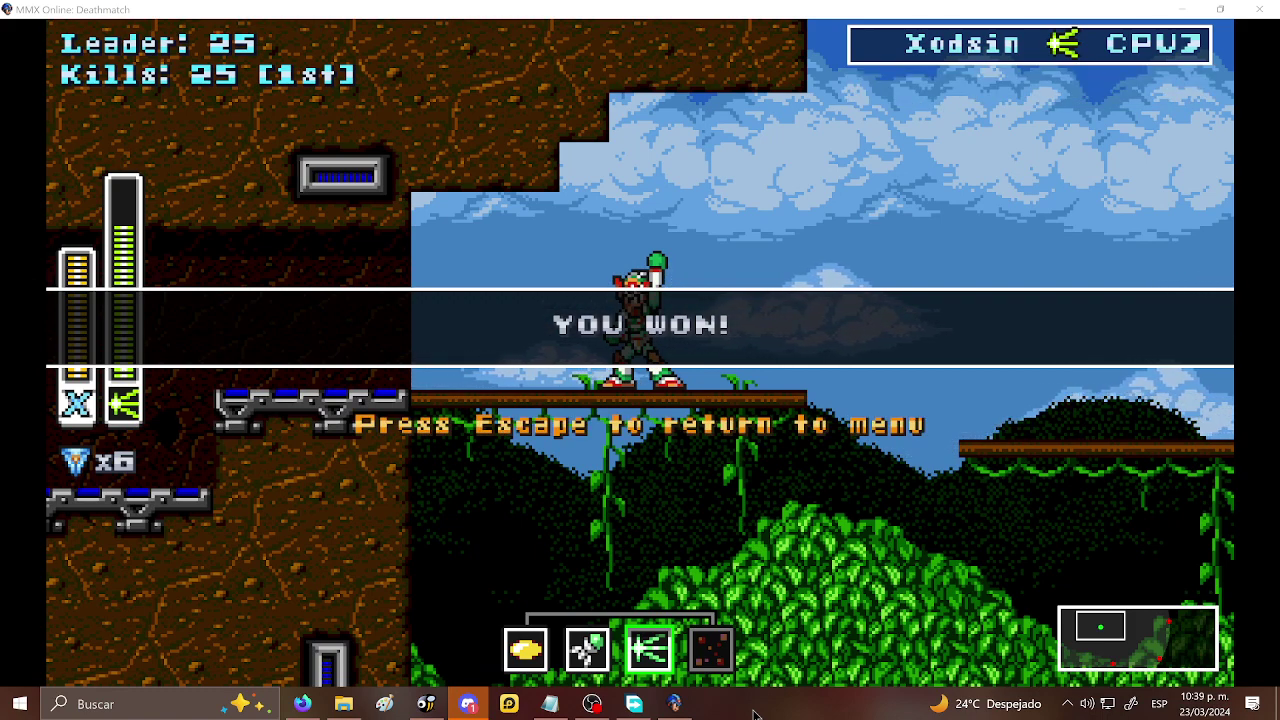
- Return to the main menu, search Join Match P2P servers, and leave the empty list
key("Escape")
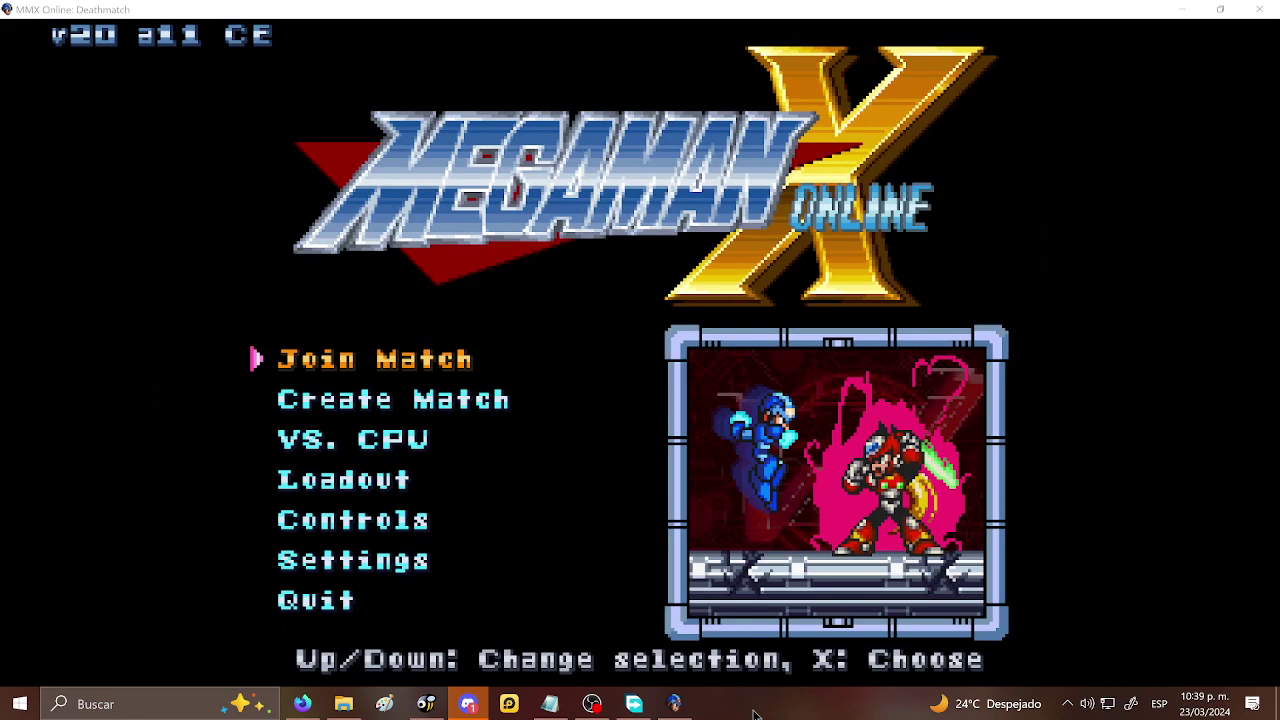
key("Down")
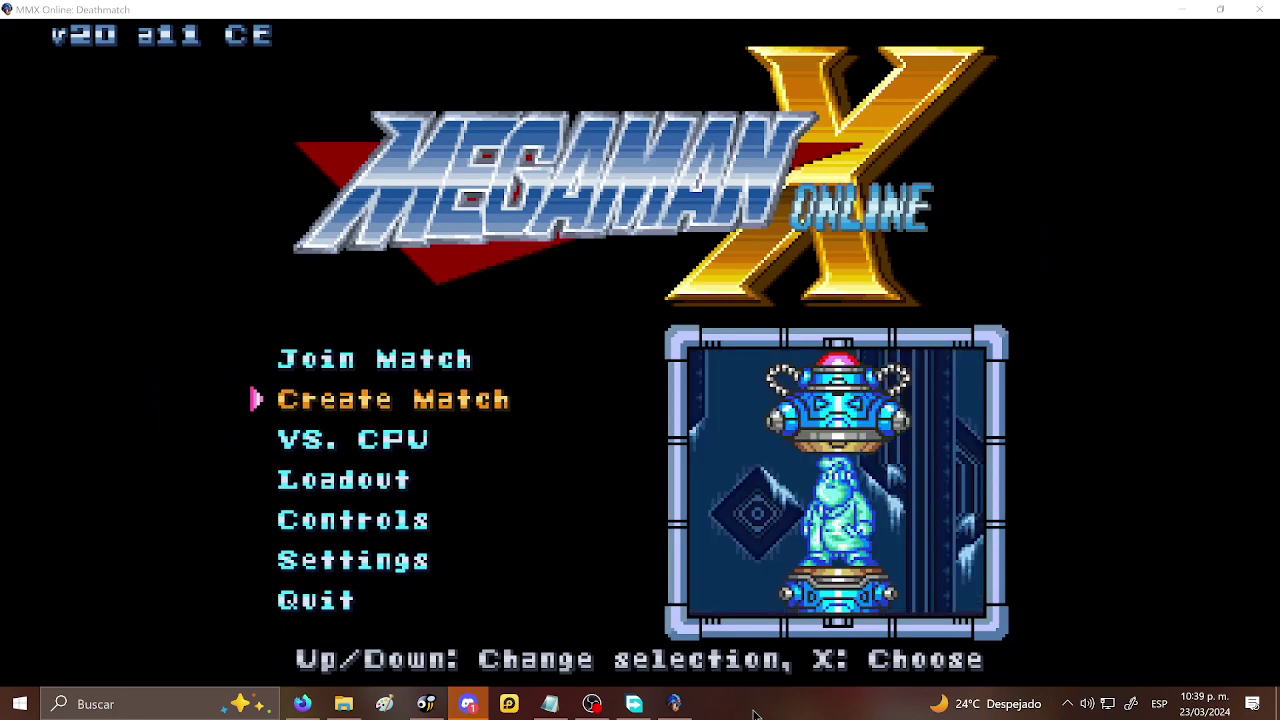
key("Up")
key("x")
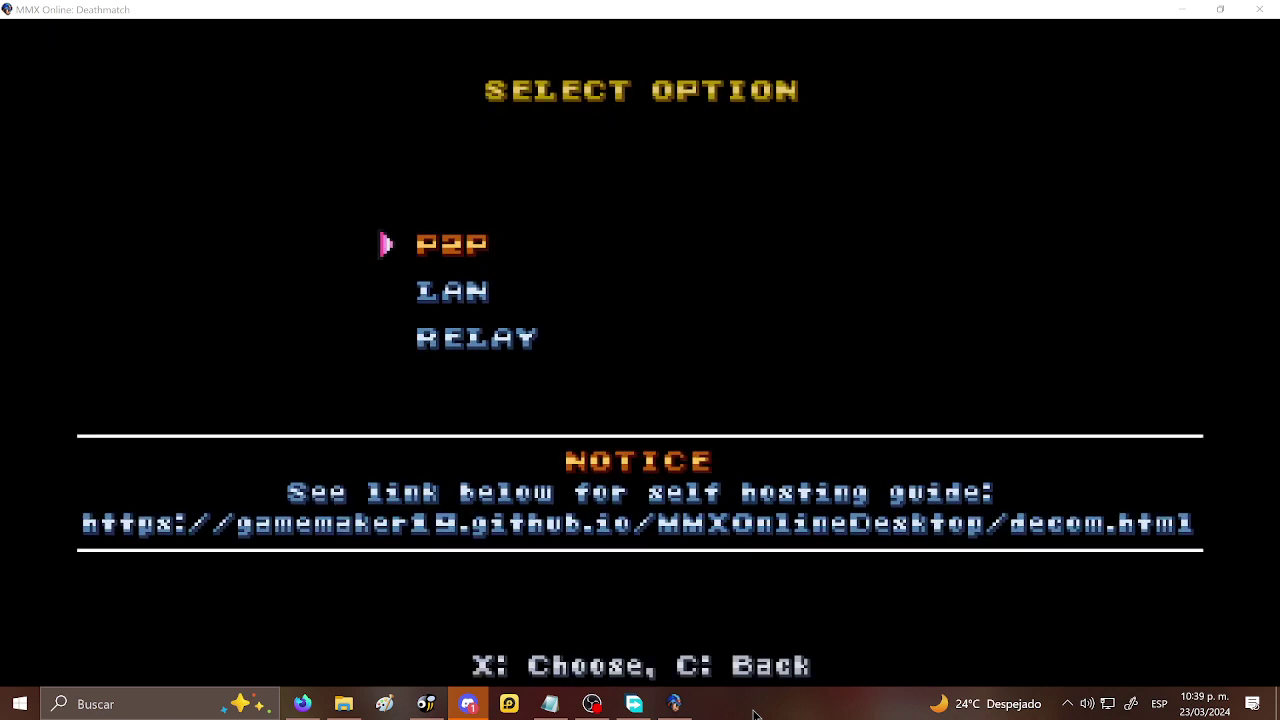
key("Down")
key("Down")
key("Up")
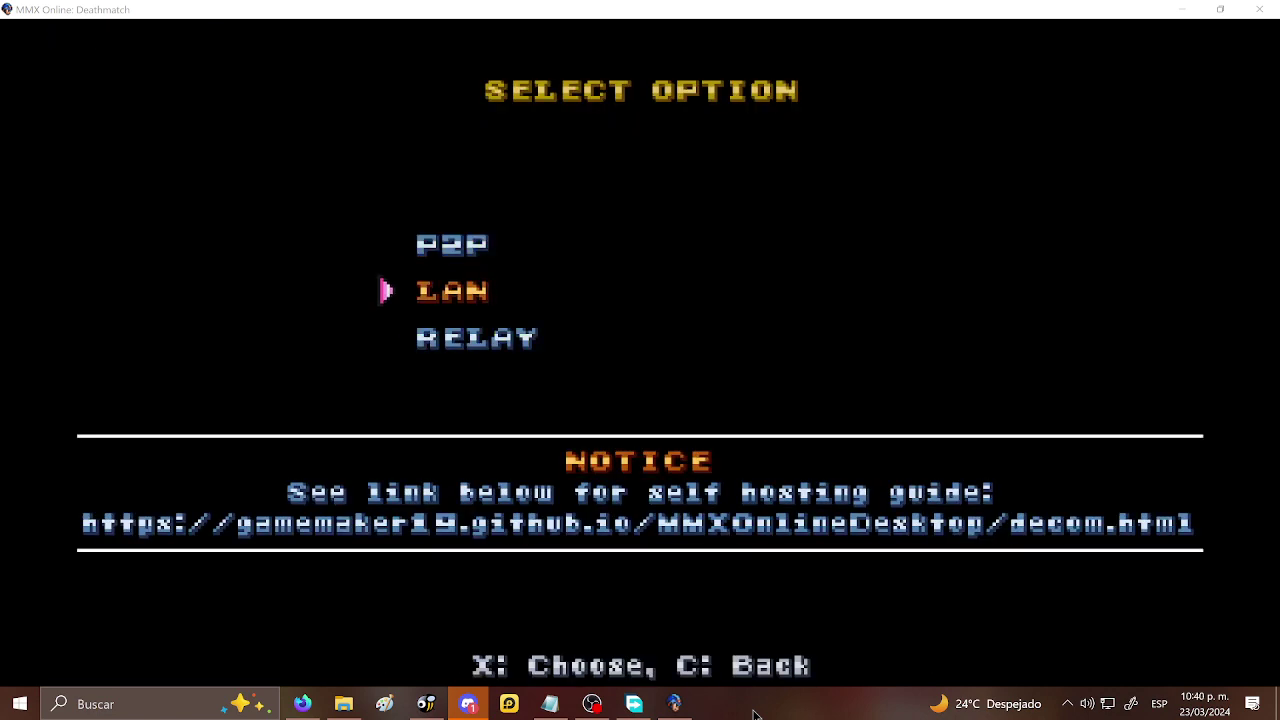
key("Up")
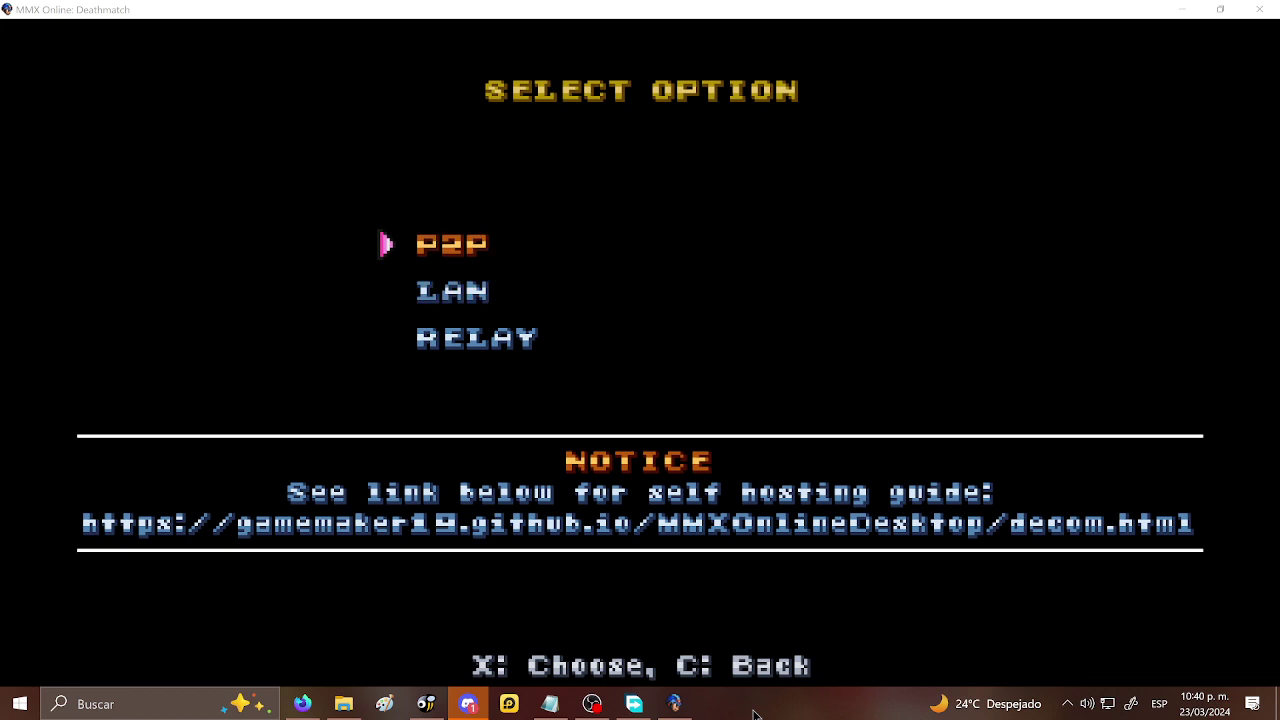
key("x")
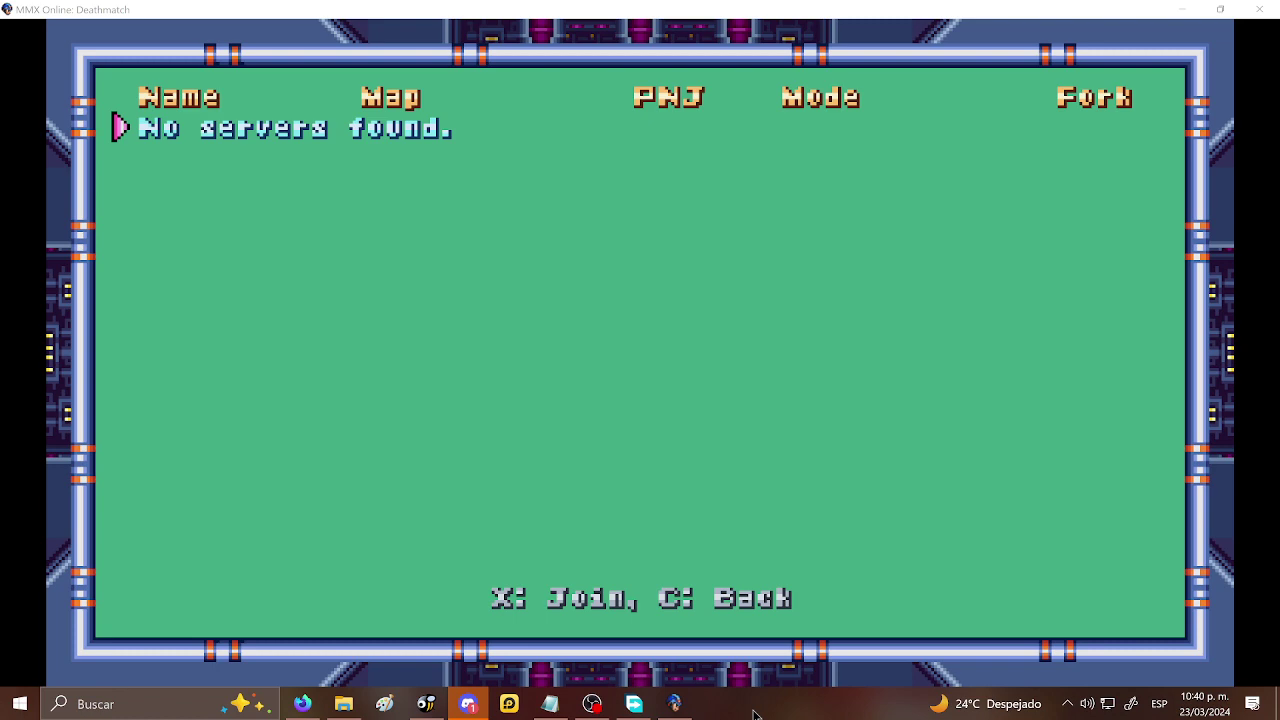
key("c")
- View the Create Match P2P hosting setup, back out, and close the game window
key("Down")
key("x")
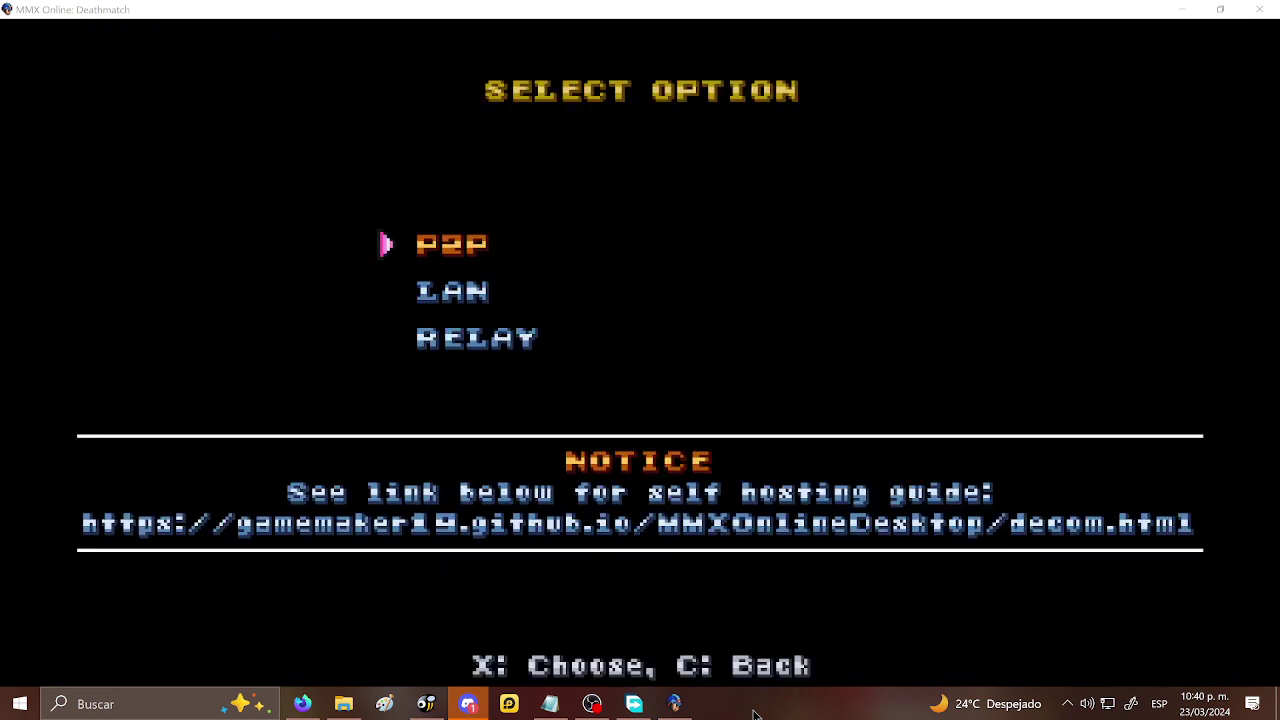
key("x")
key("c")
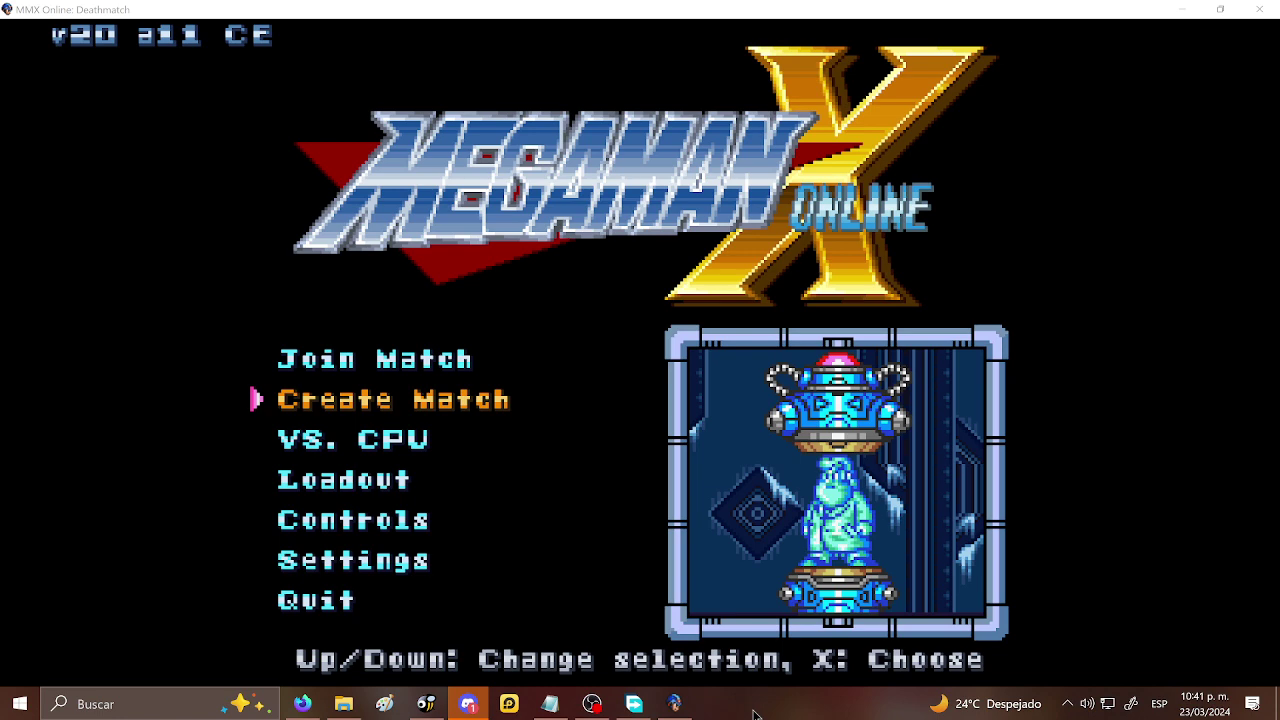
left_click(1264, 14)
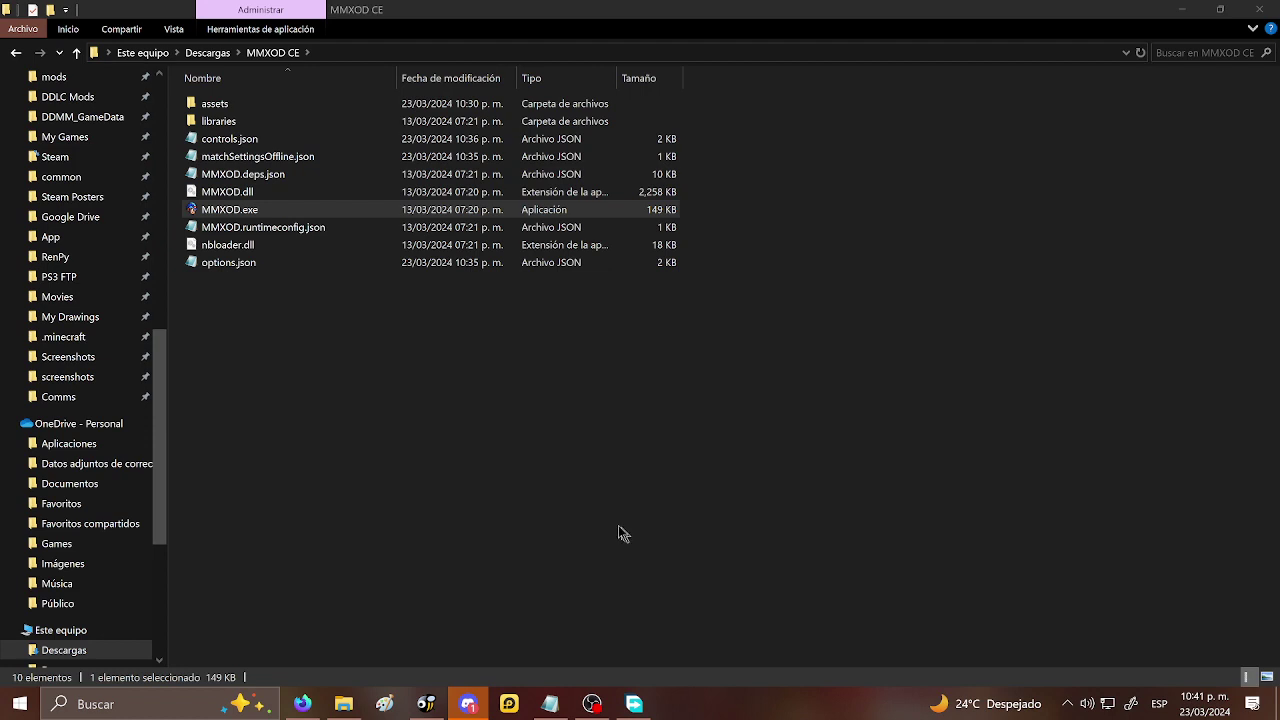